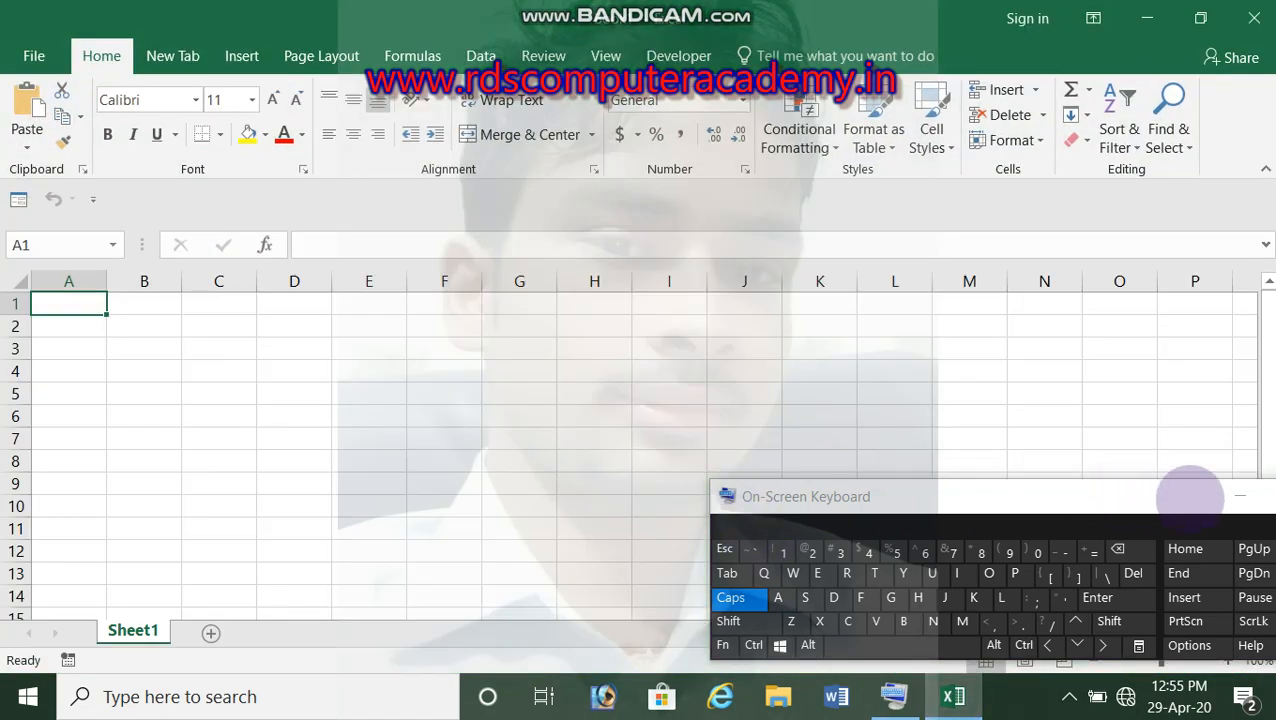
# Minimize the On-Screen Keyboard to uncover the worksheet and select cell E5
pyautogui.click(1238, 496)
pyautogui.click(550, 440)
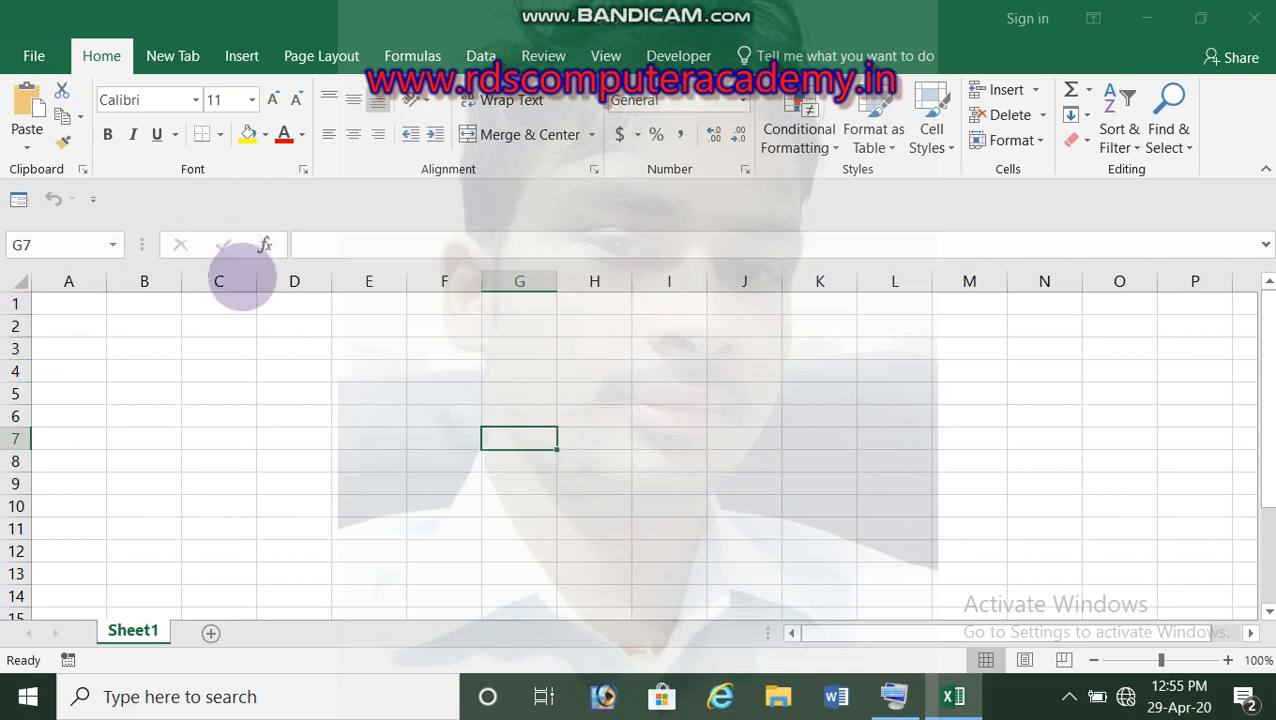
pyautogui.click(220, 326)
pyautogui.click(218, 375)
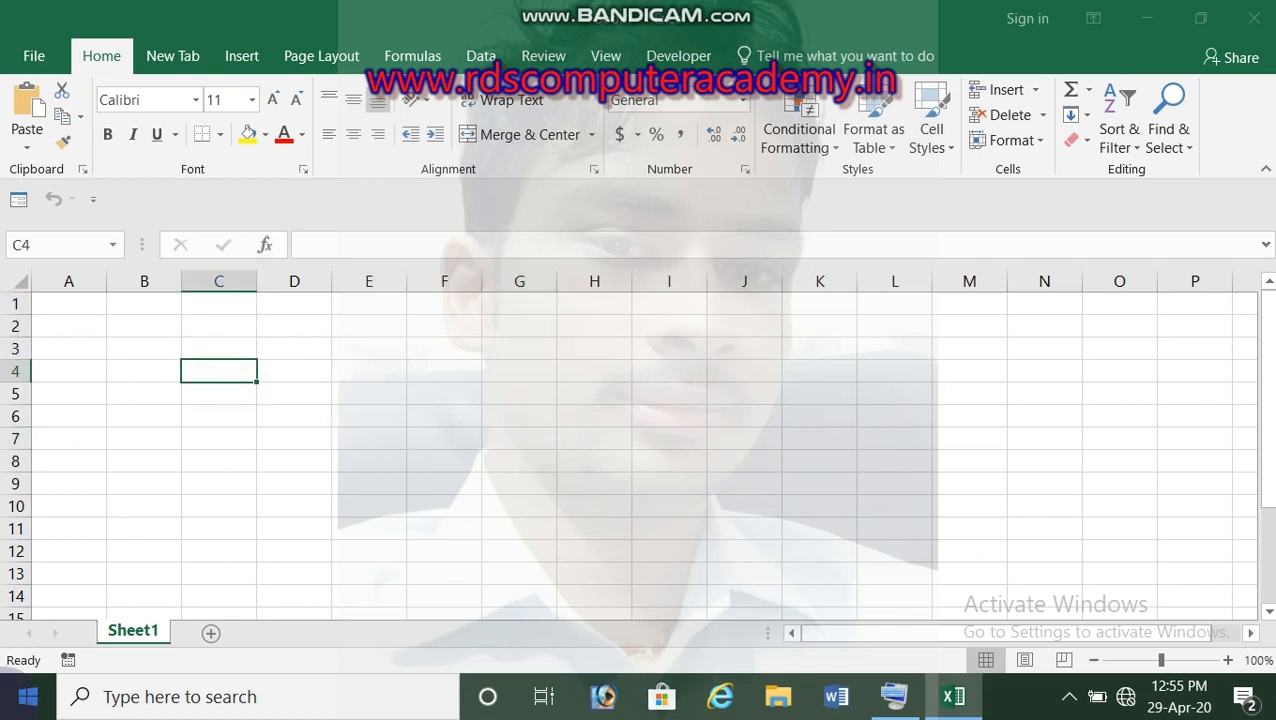
pyautogui.click(387, 351)
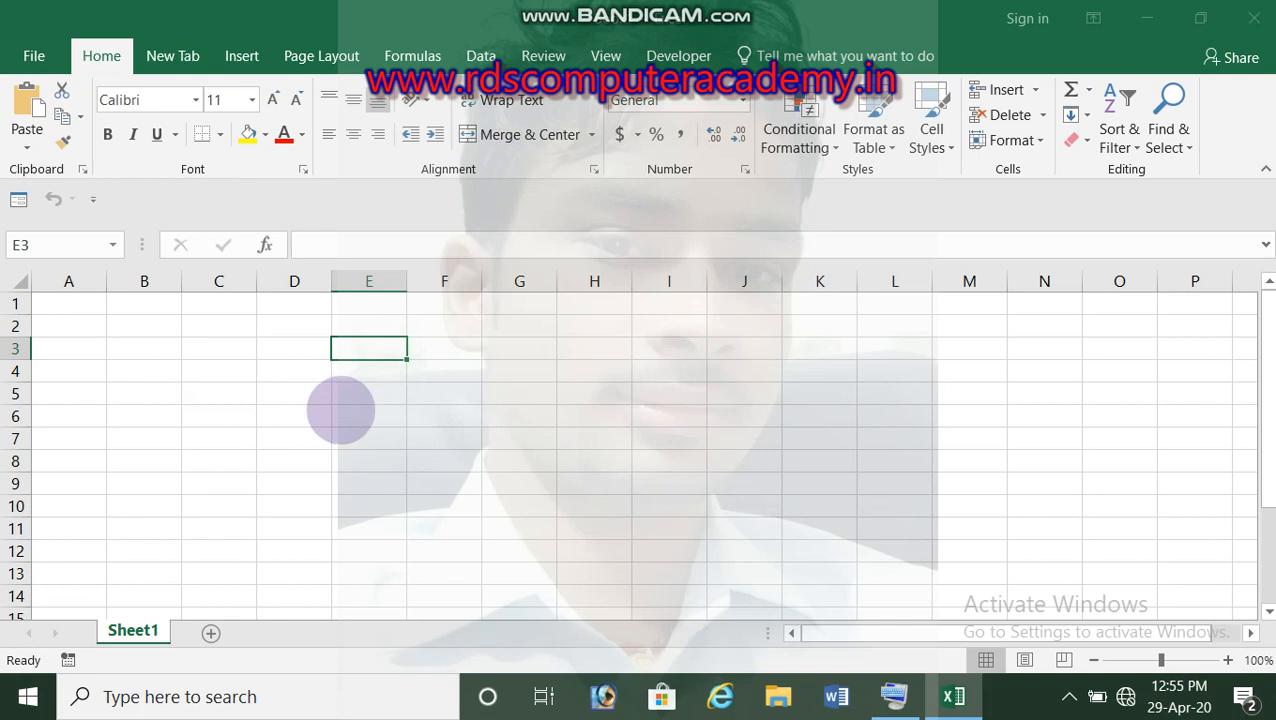
pyautogui.click(352, 393)
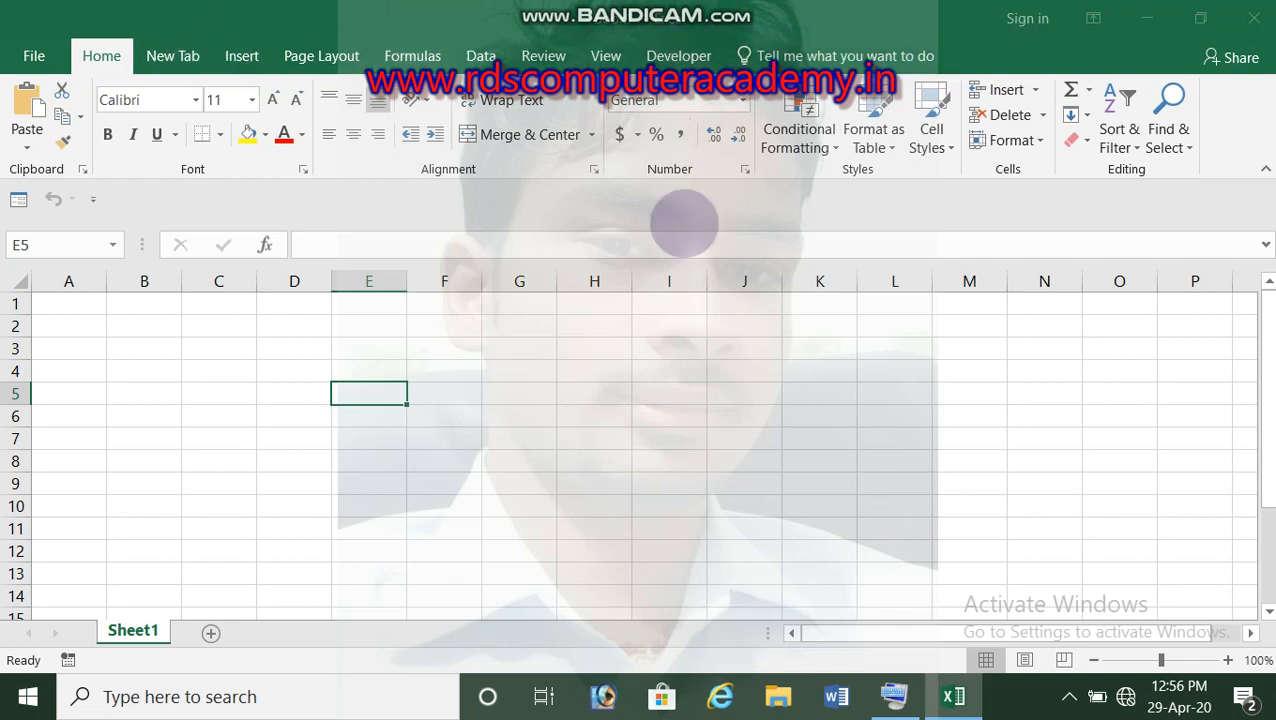
# Look at the File backstage view, return to the worksheet and select cell C1
pyautogui.click(34, 56)
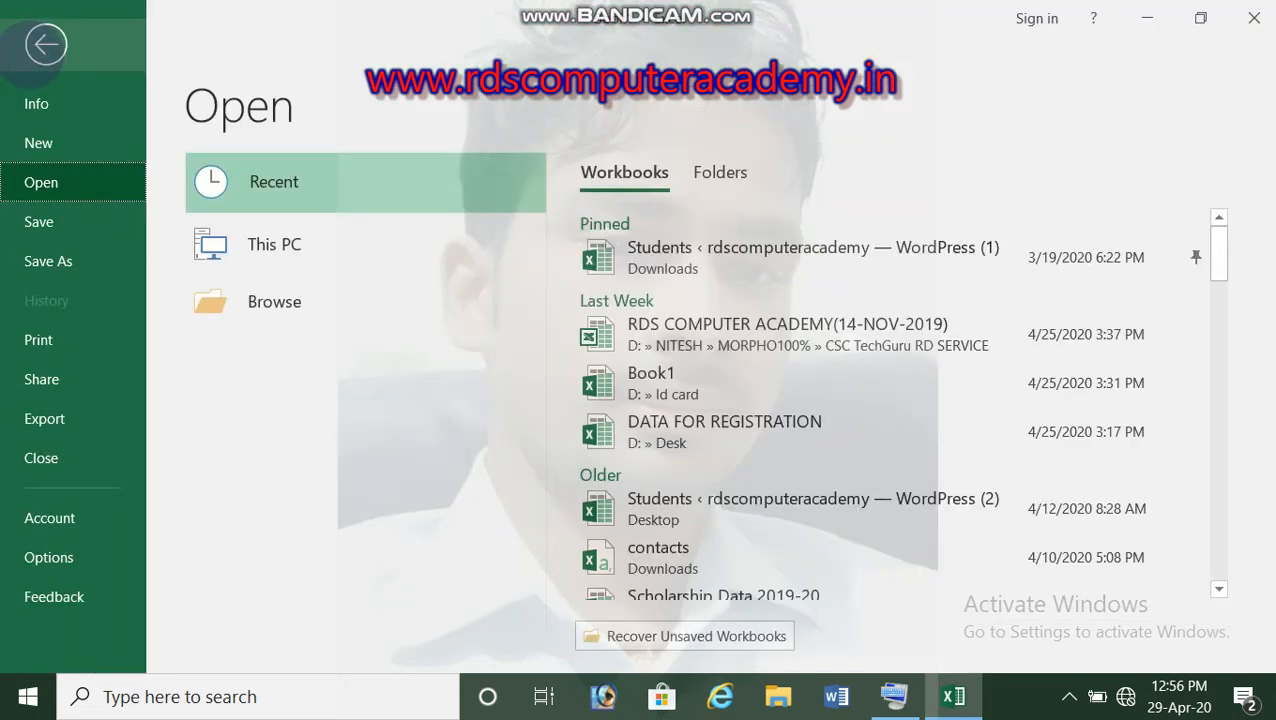
pyautogui.click(31, 54)
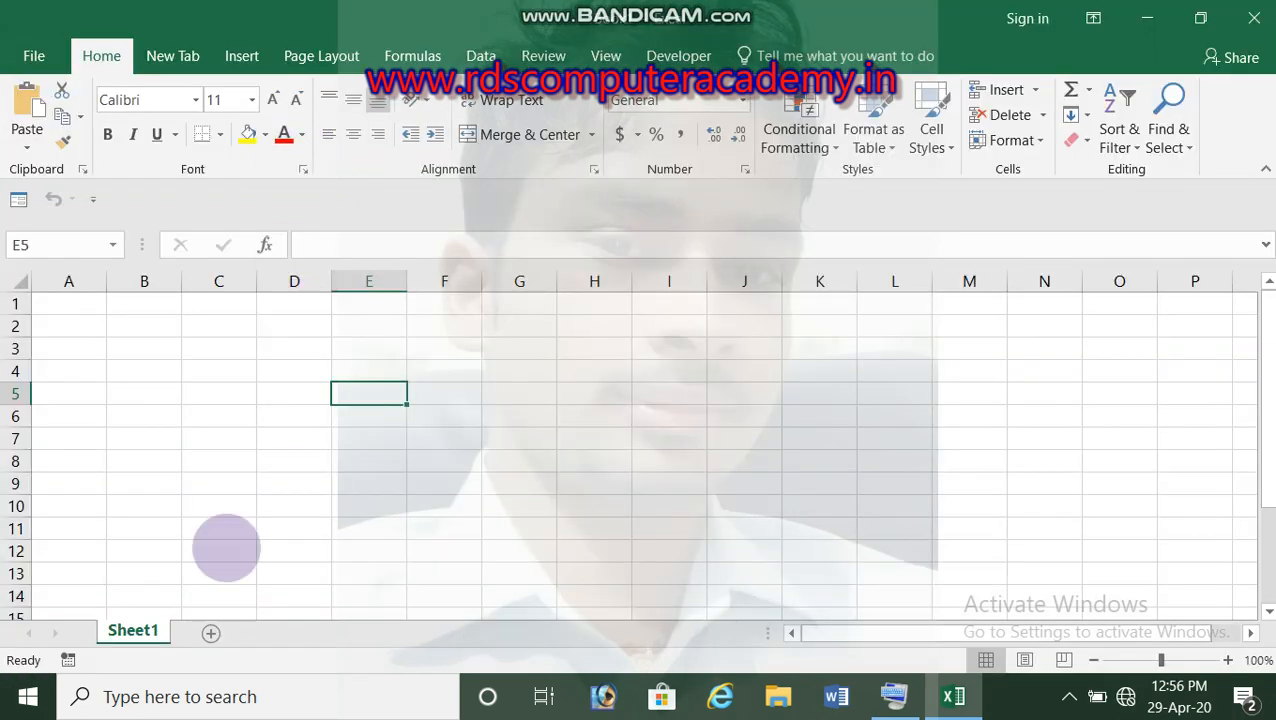
pyautogui.click(222, 302)
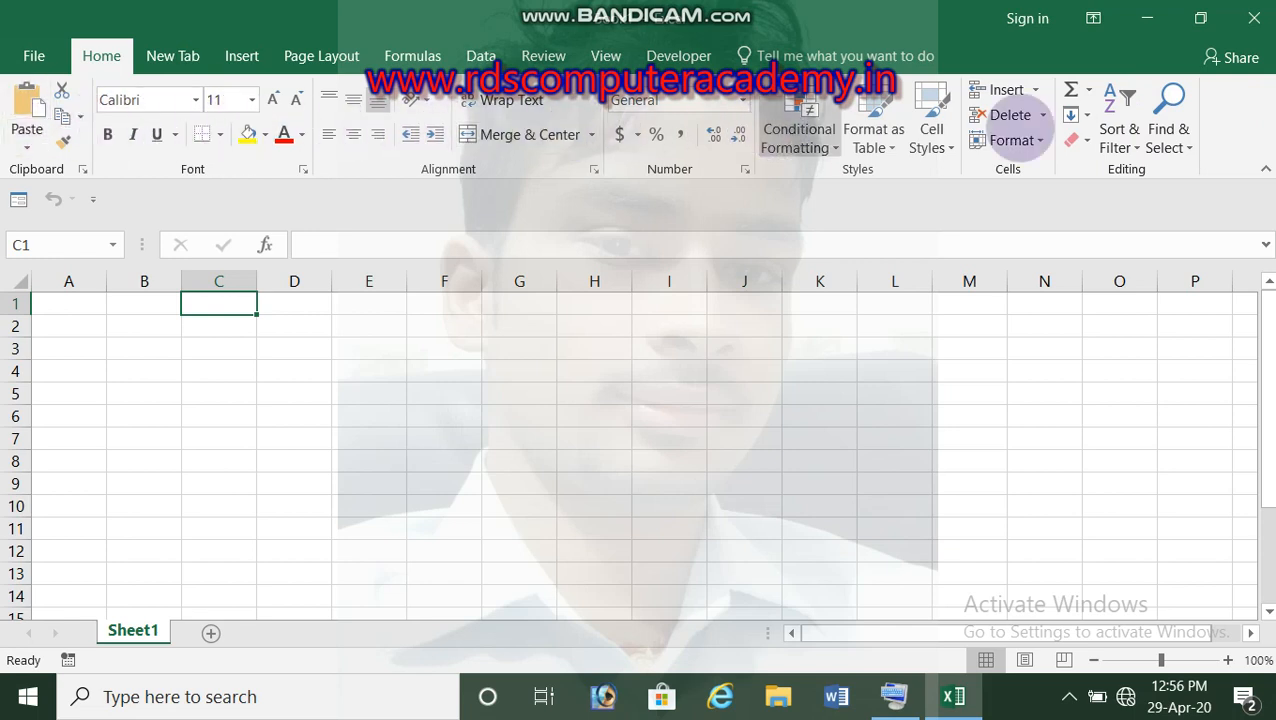
# Look through the ribbon's command sets from New Tab, Insert and Page Layout to Formulas, Data, View and Review
pyautogui.click(172, 56)
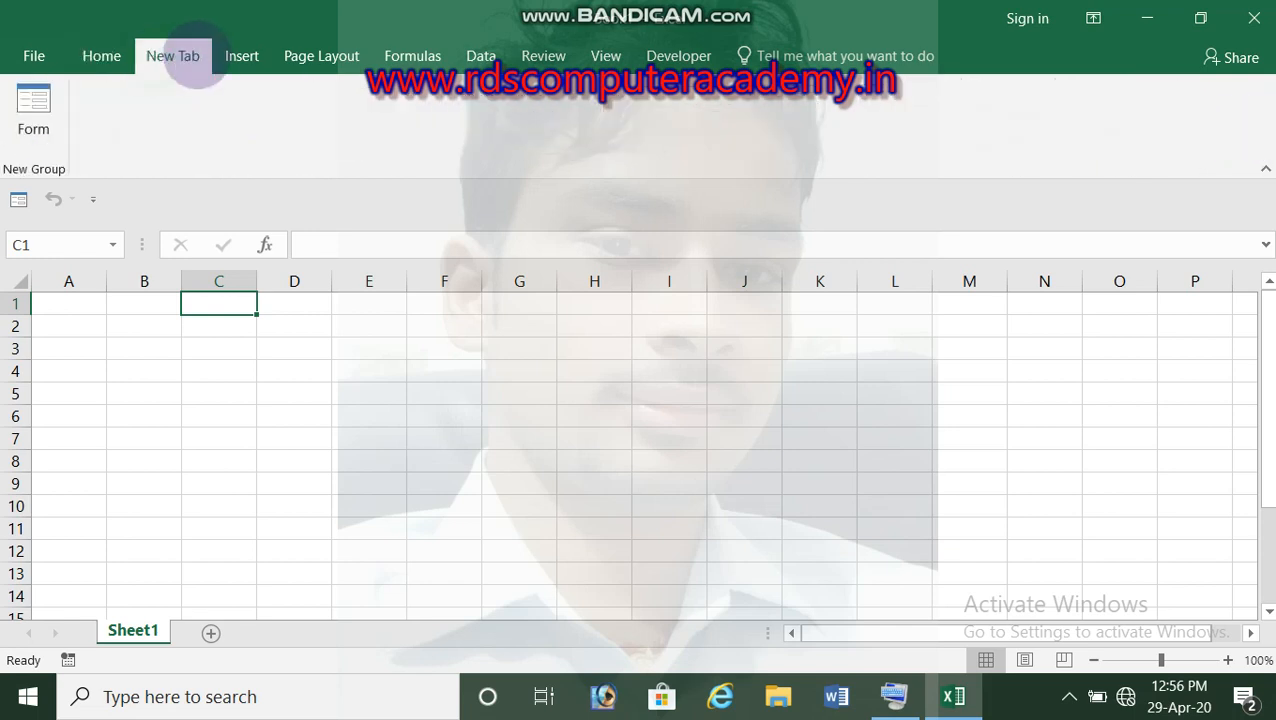
pyautogui.doubleClick(248, 57)
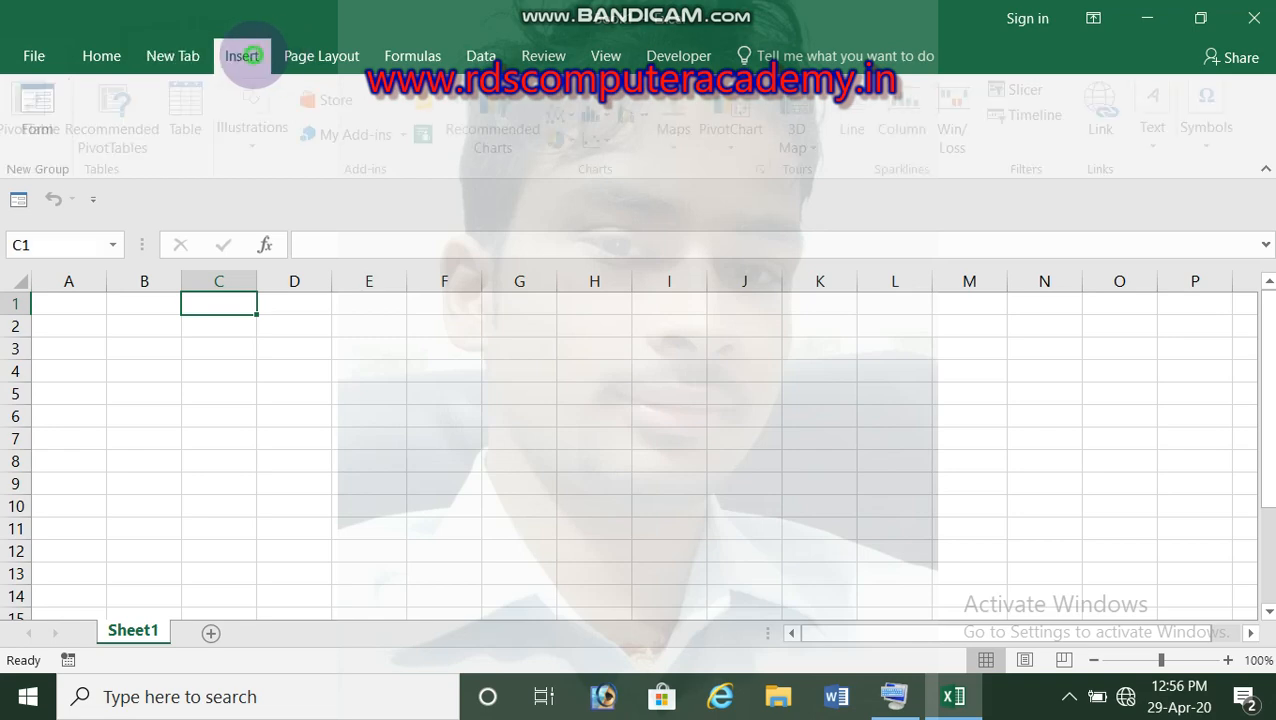
pyautogui.doubleClick(243, 56)
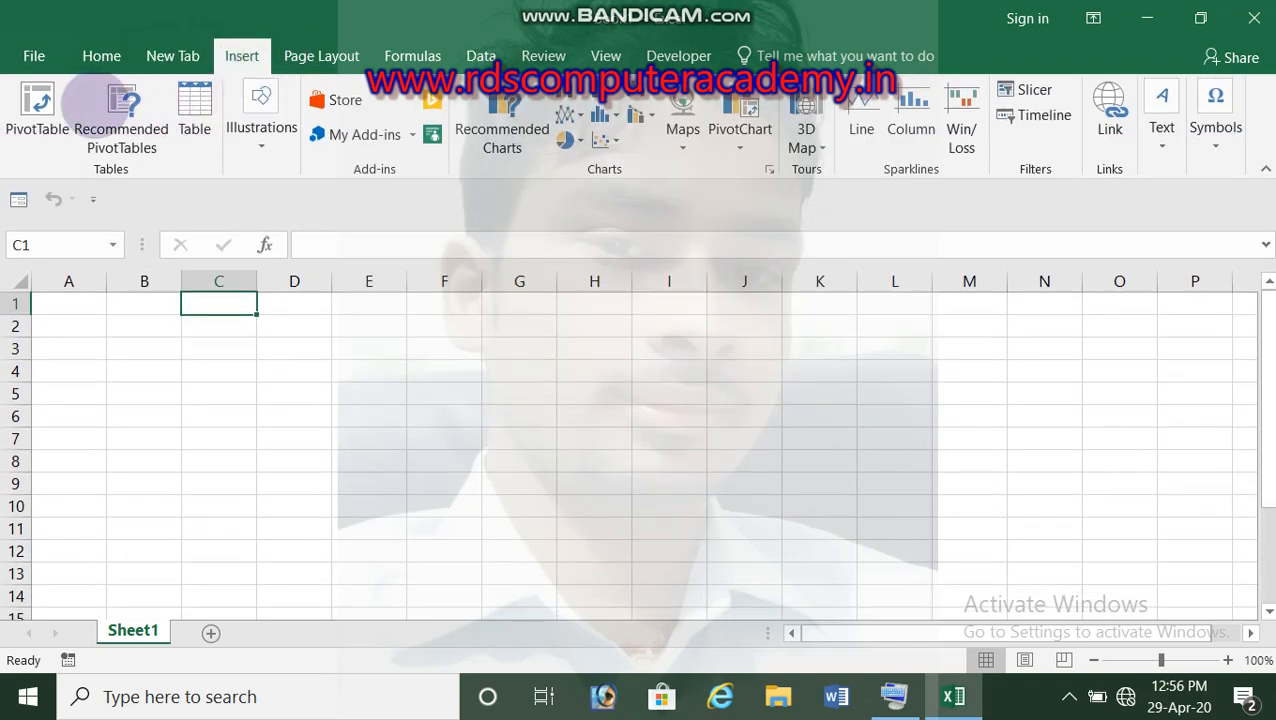
pyautogui.click(330, 56)
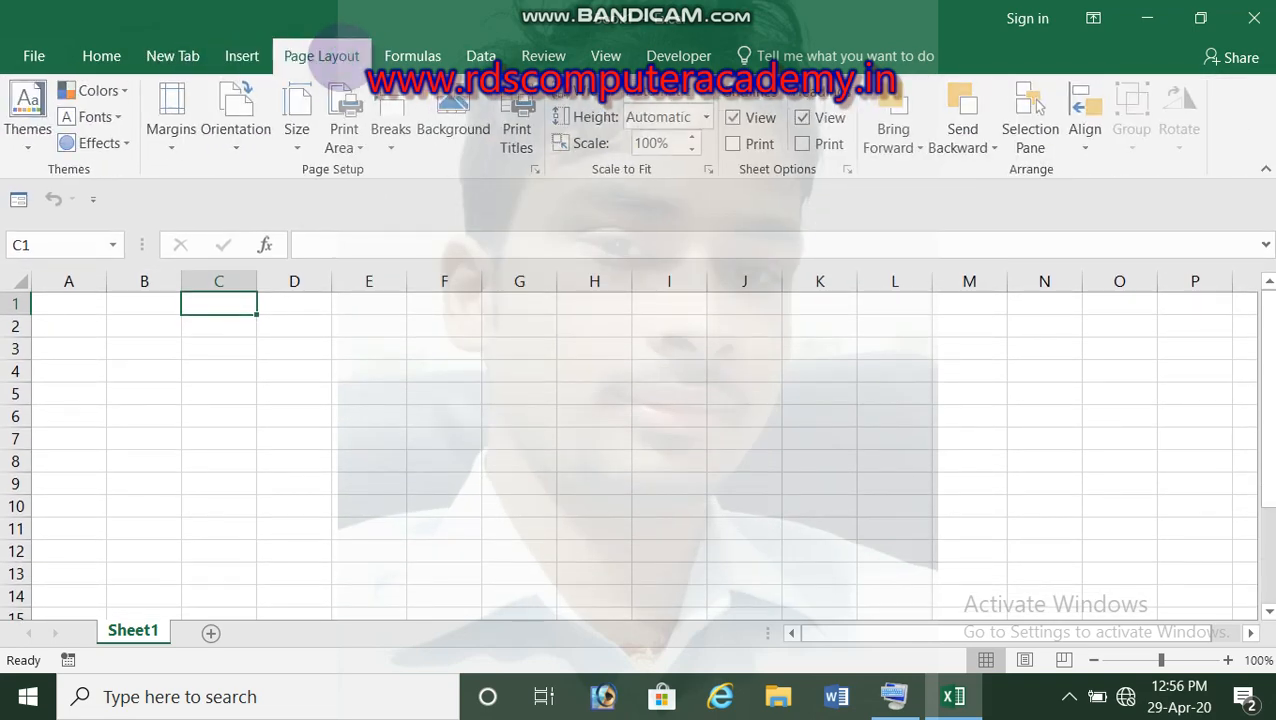
pyautogui.click(408, 54)
pyautogui.click(482, 56)
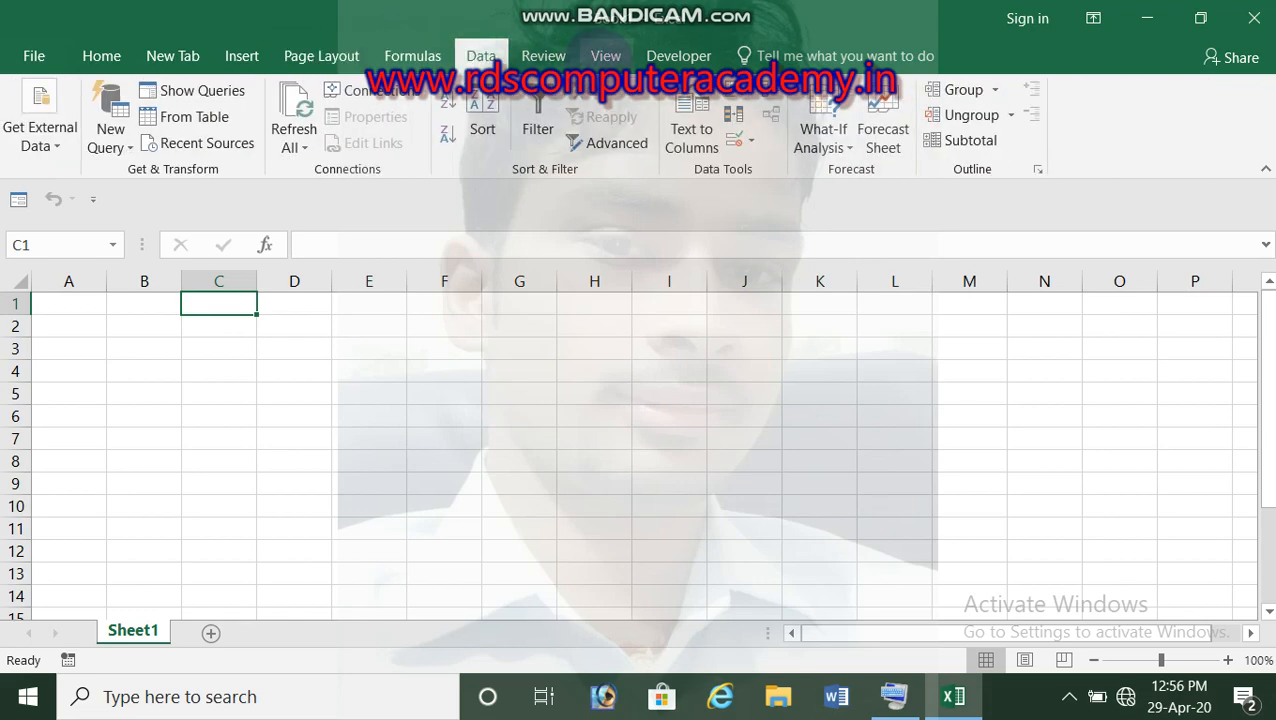
pyautogui.click(599, 54)
pyautogui.click(543, 56)
pyautogui.click(33, 56)
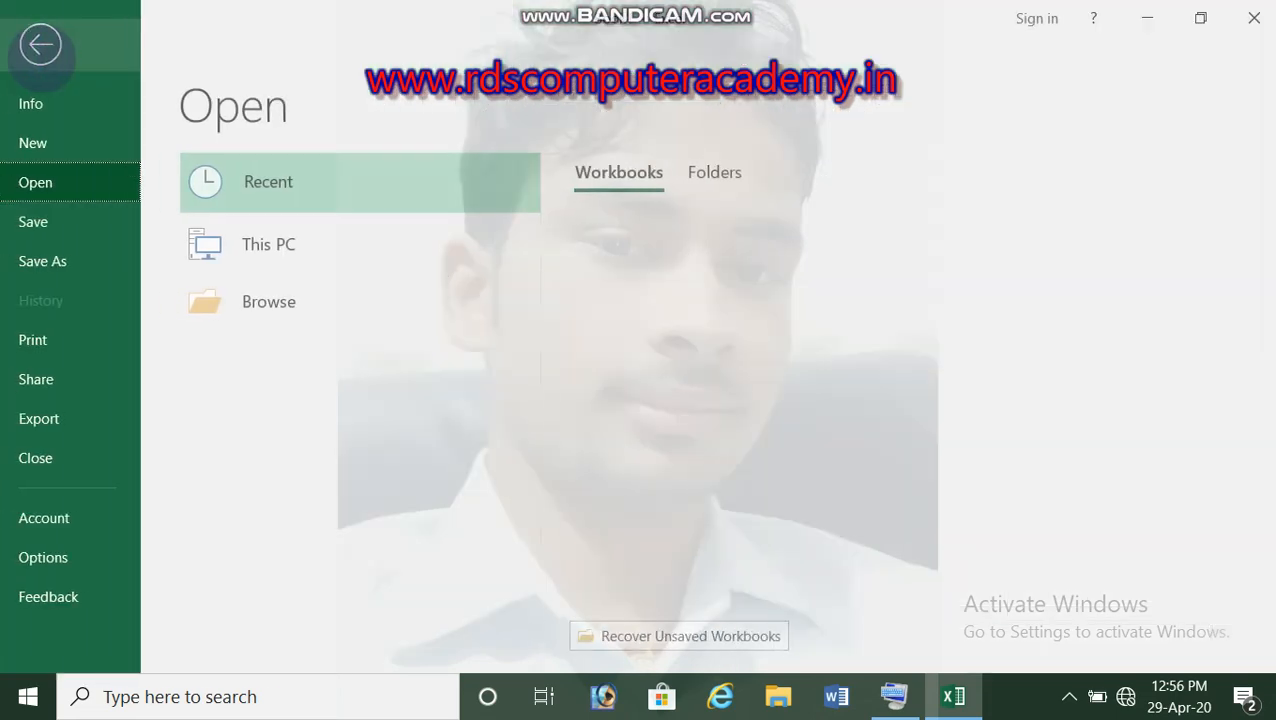
pyautogui.click(45, 44)
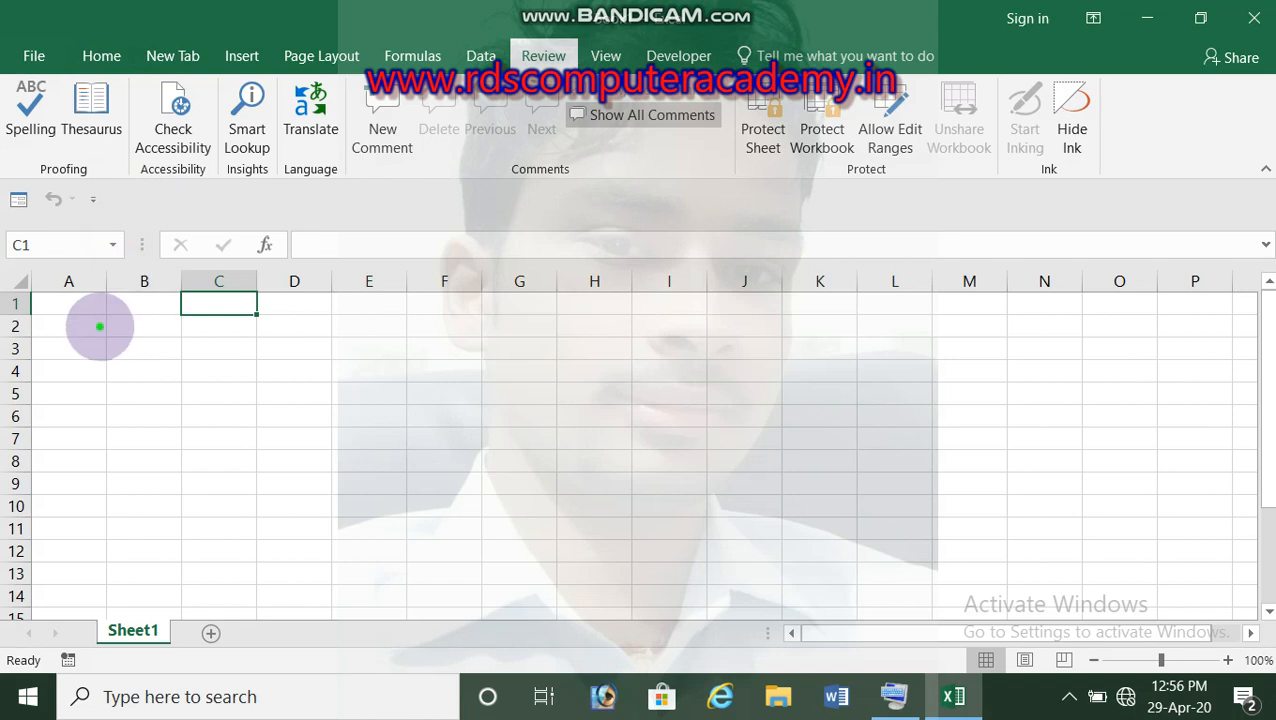
pyautogui.click(98, 325)
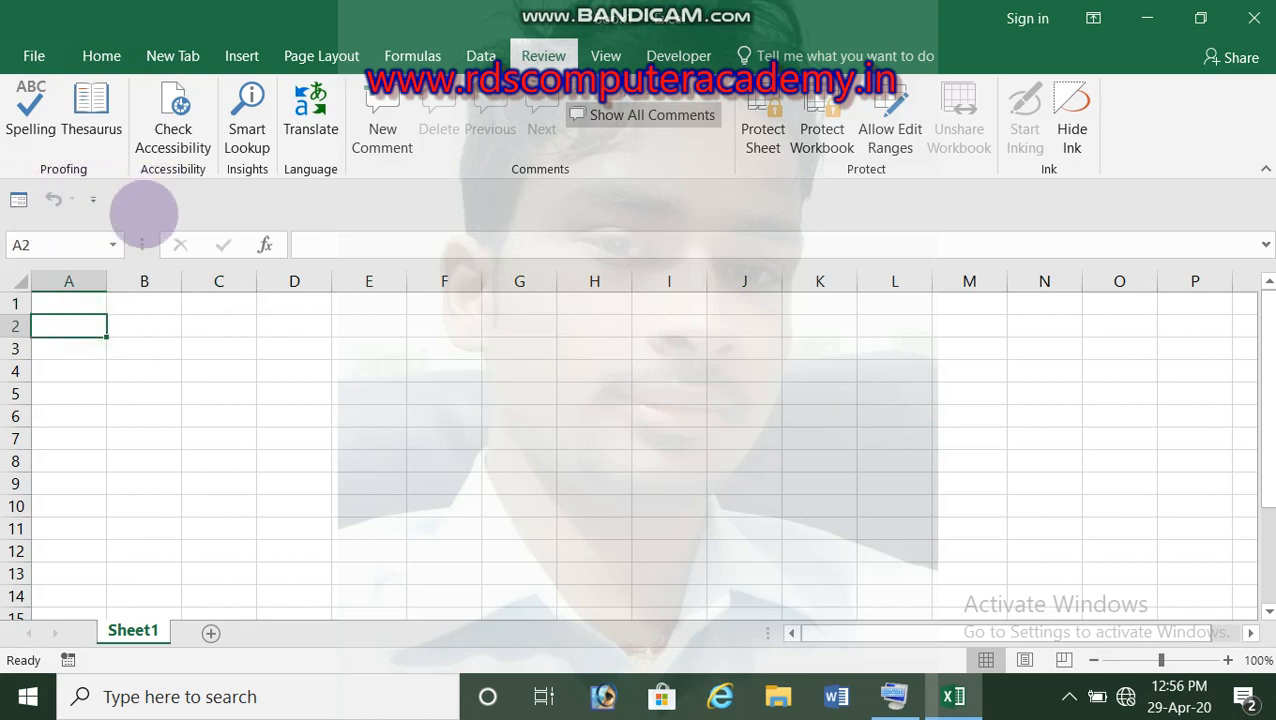
# Remove the Undo command from the Quick Access Toolbar
pyautogui.click(93, 200)
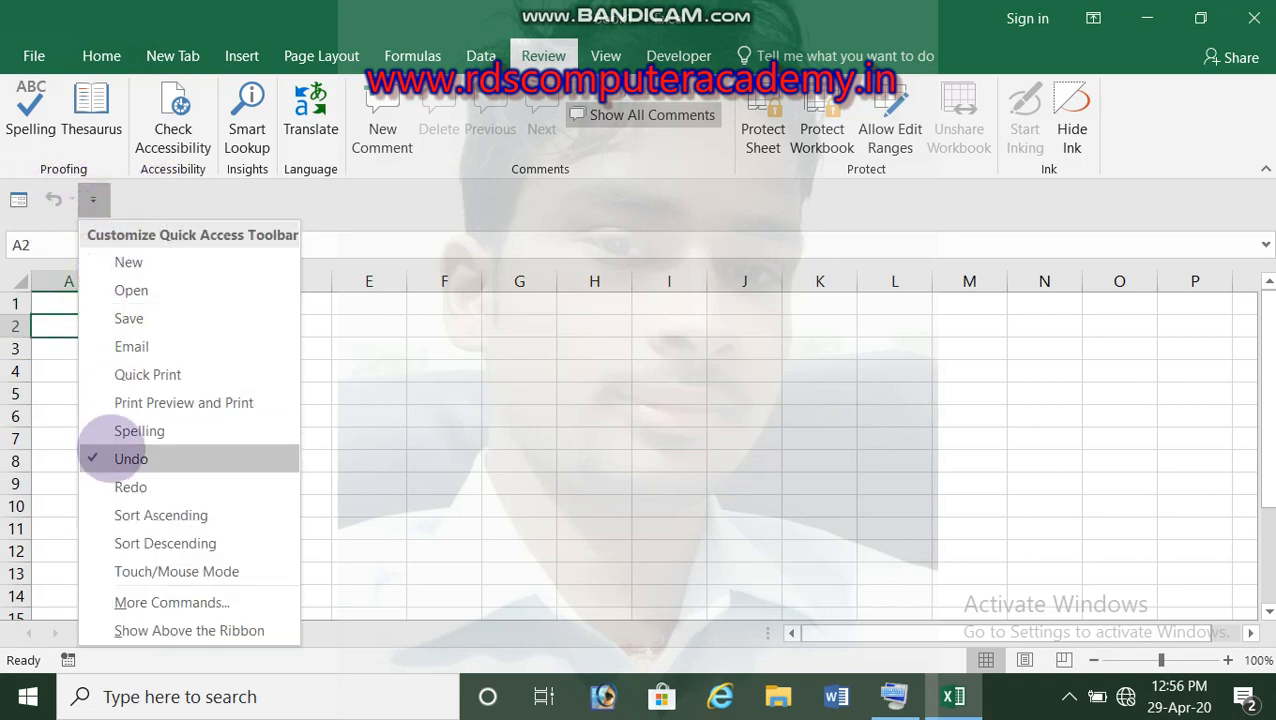
pyautogui.click(100, 458)
pyautogui.click(52, 200)
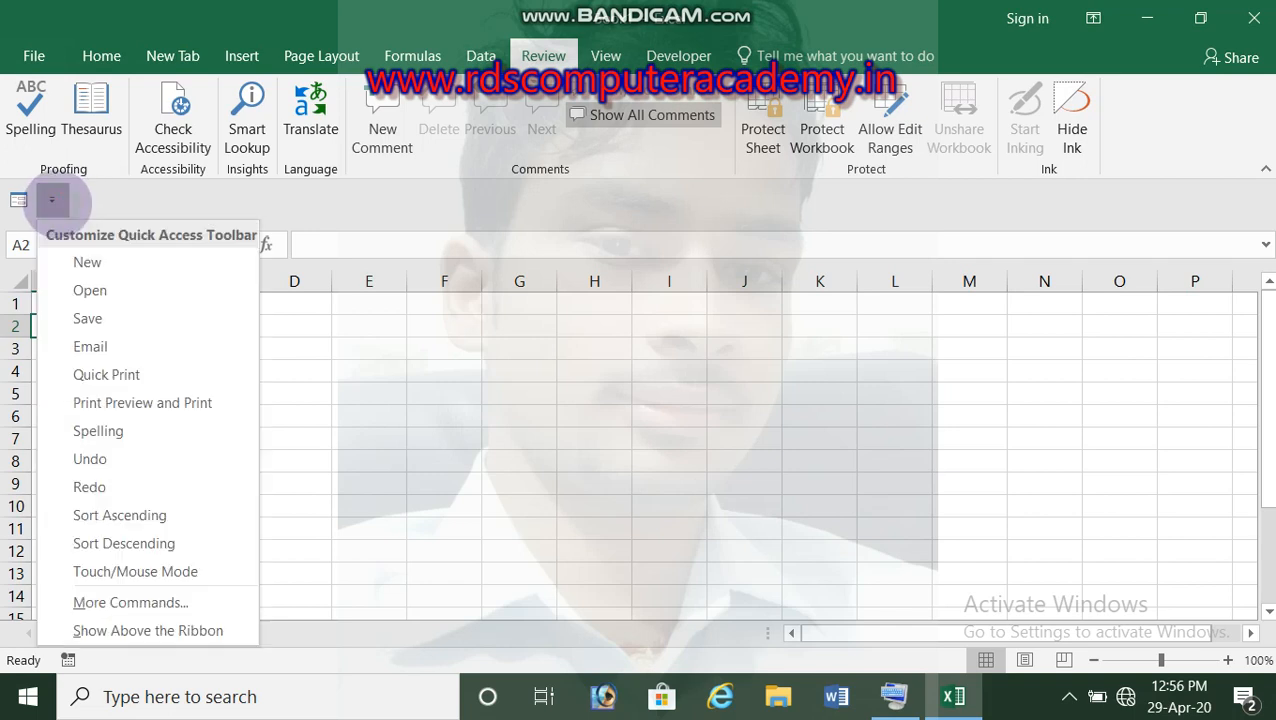
pyautogui.click(128, 200)
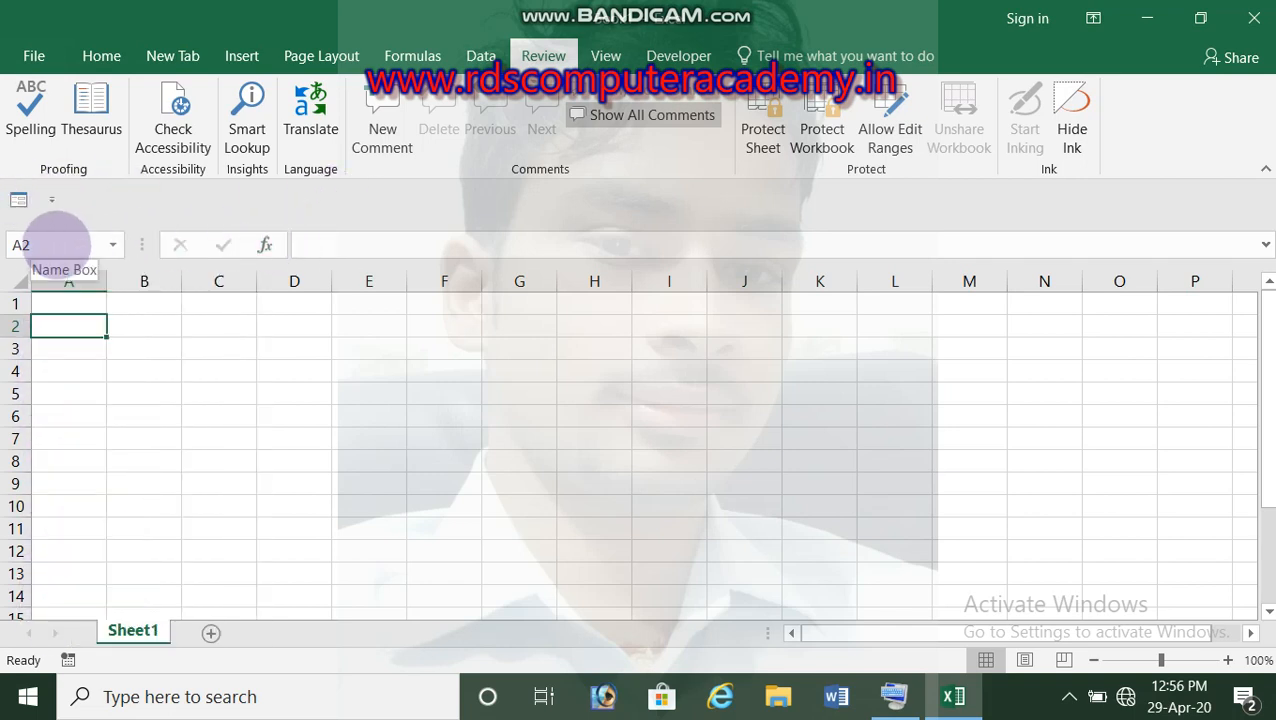
# Go from cell D3 to the last column of row 3 and back to column A
pyautogui.click(248, 322)
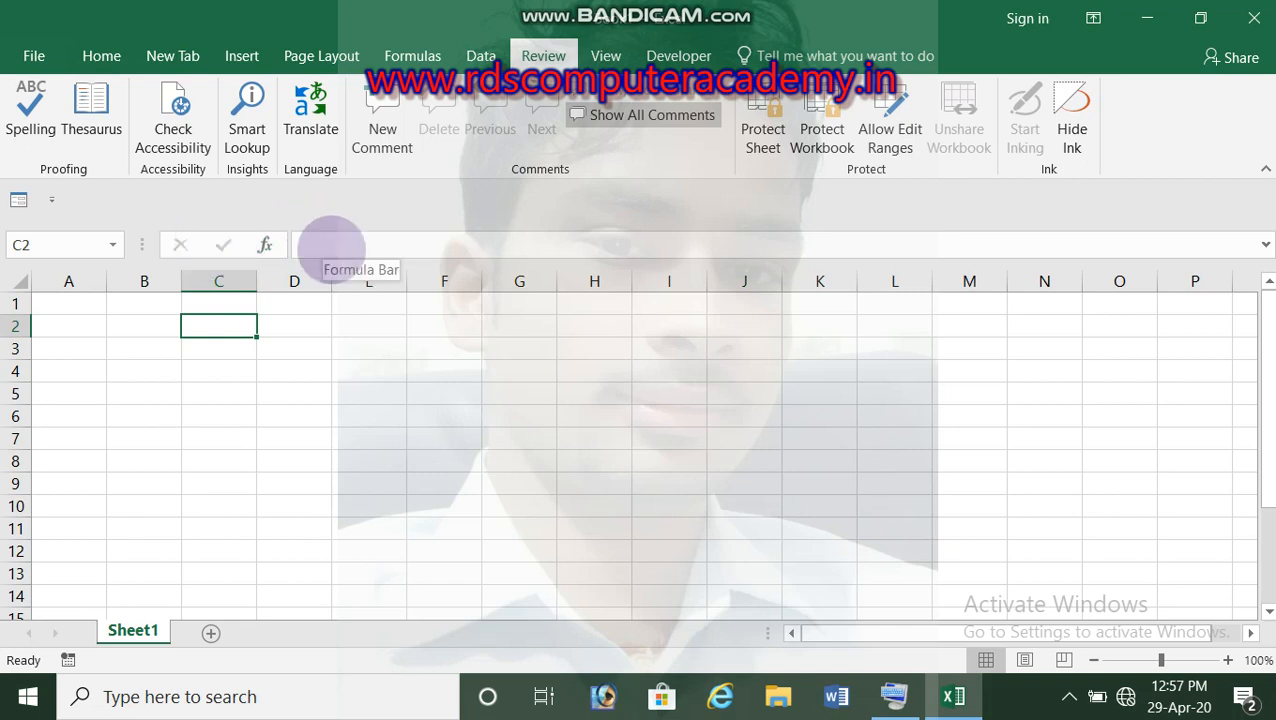
pyautogui.click(290, 345)
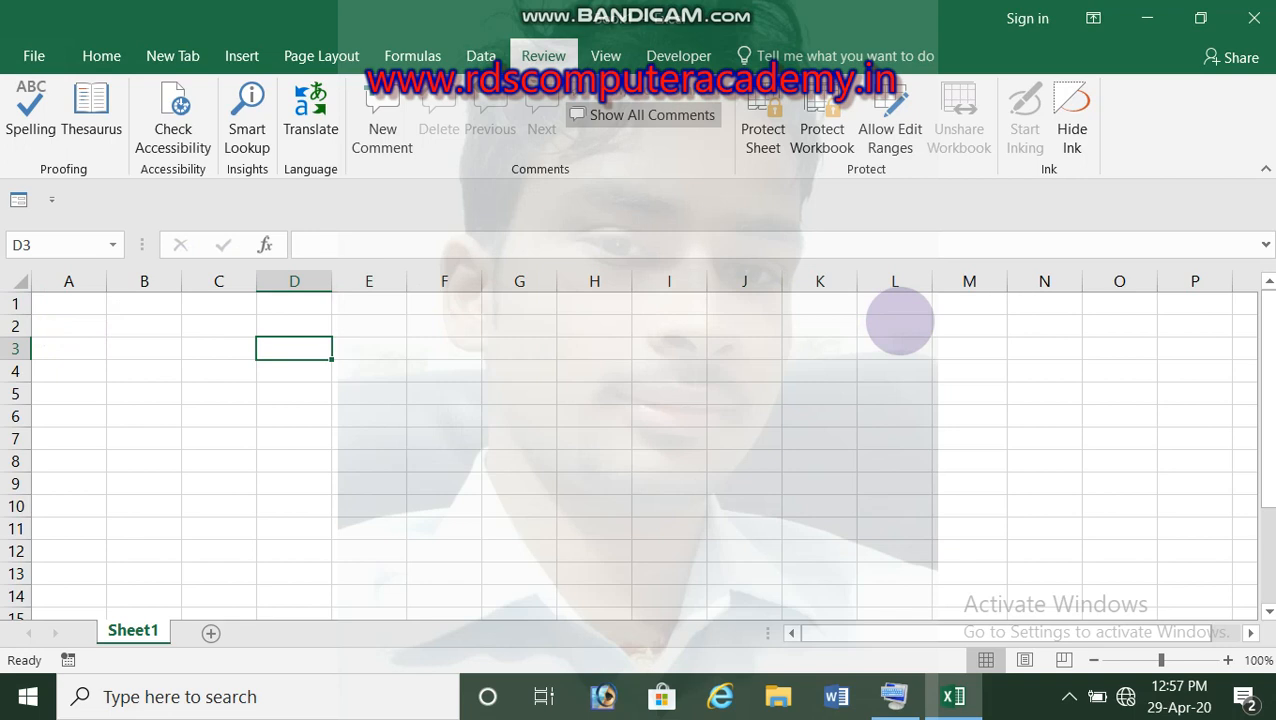
pyautogui.hotkey('ctrl', 'Right')
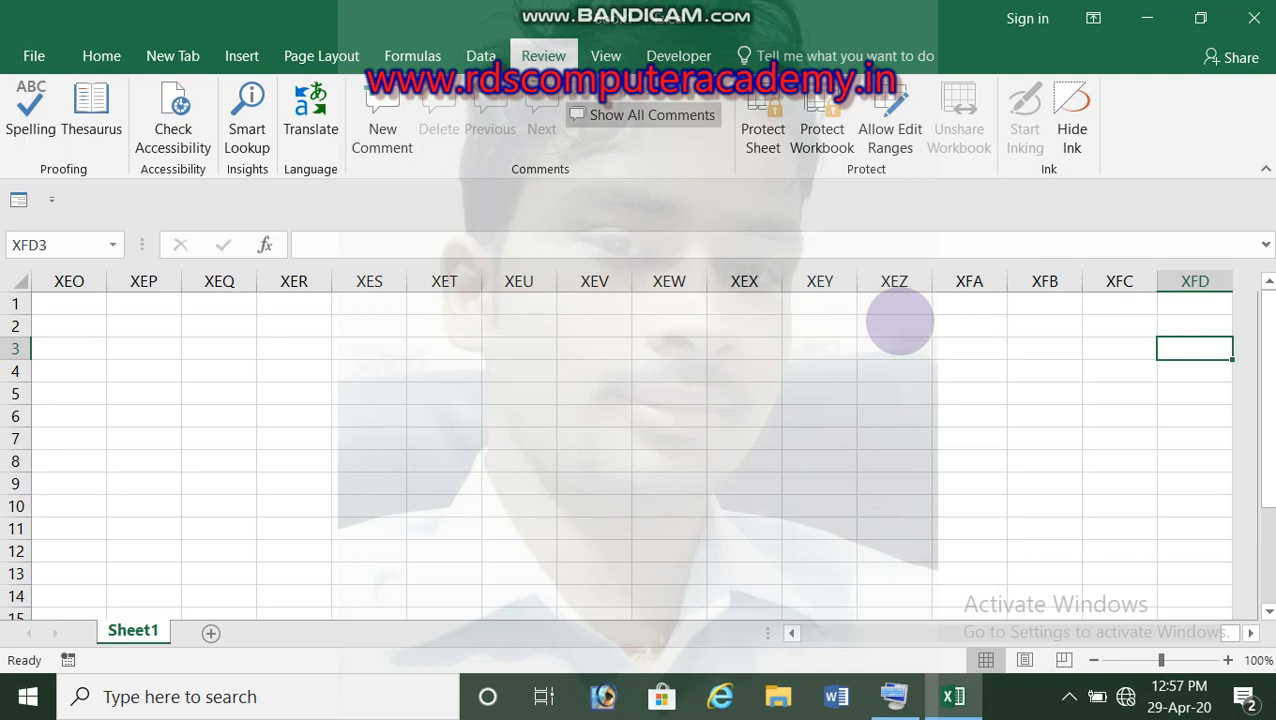
pyautogui.hotkey('ctrl', 'Left')
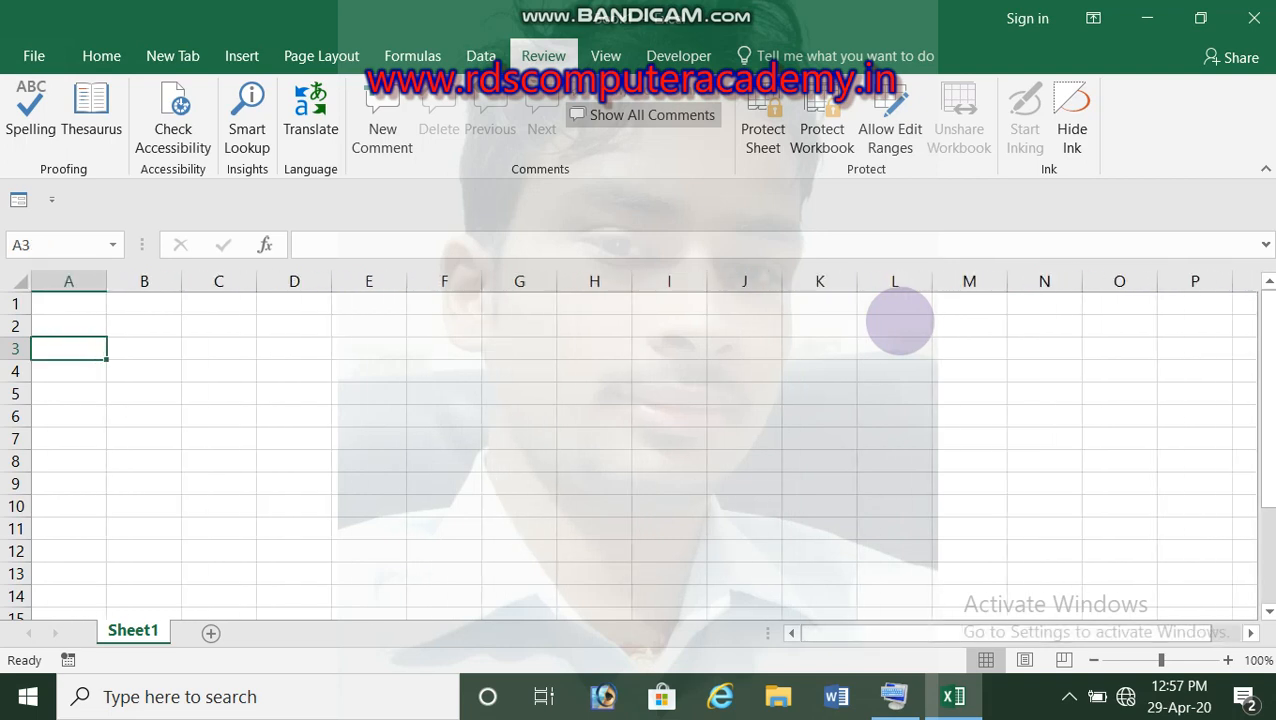
pyautogui.click(600, 352)
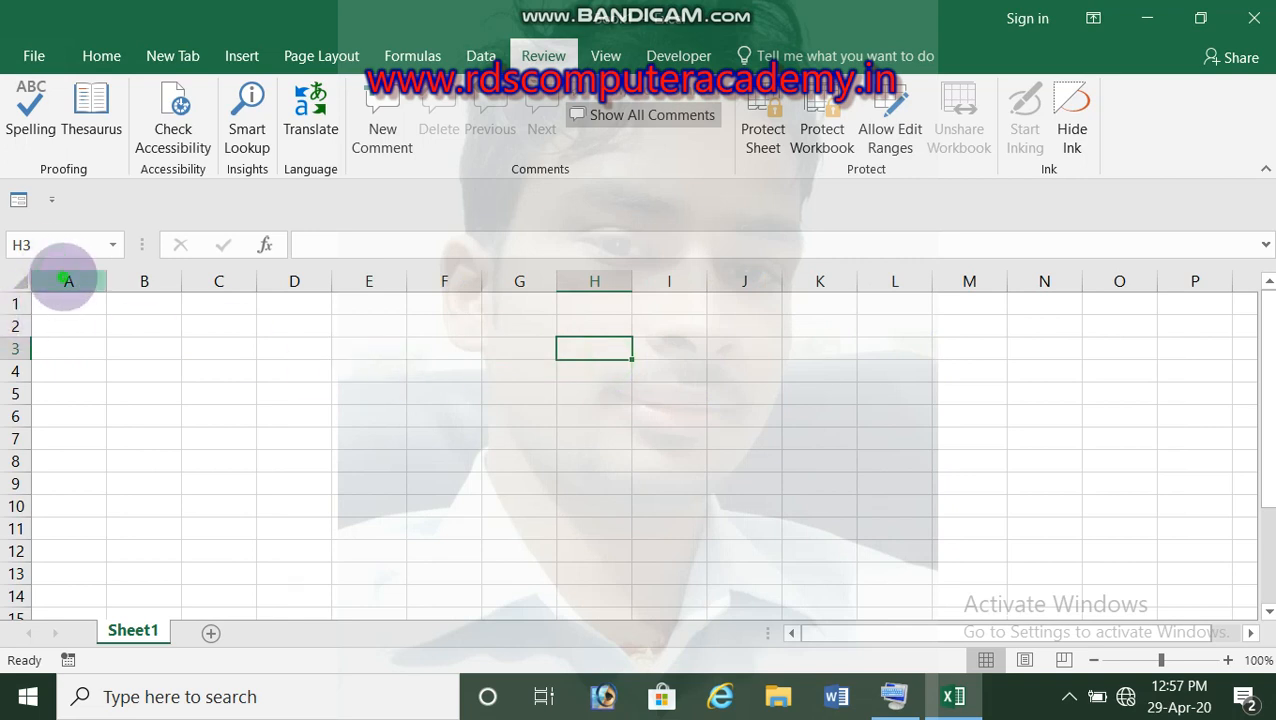
# Highlight the whole columns one at a time, from column A through column G, and clear the column selection
pyautogui.click(80, 281)
pyautogui.click(144, 281)
pyautogui.click(225, 281)
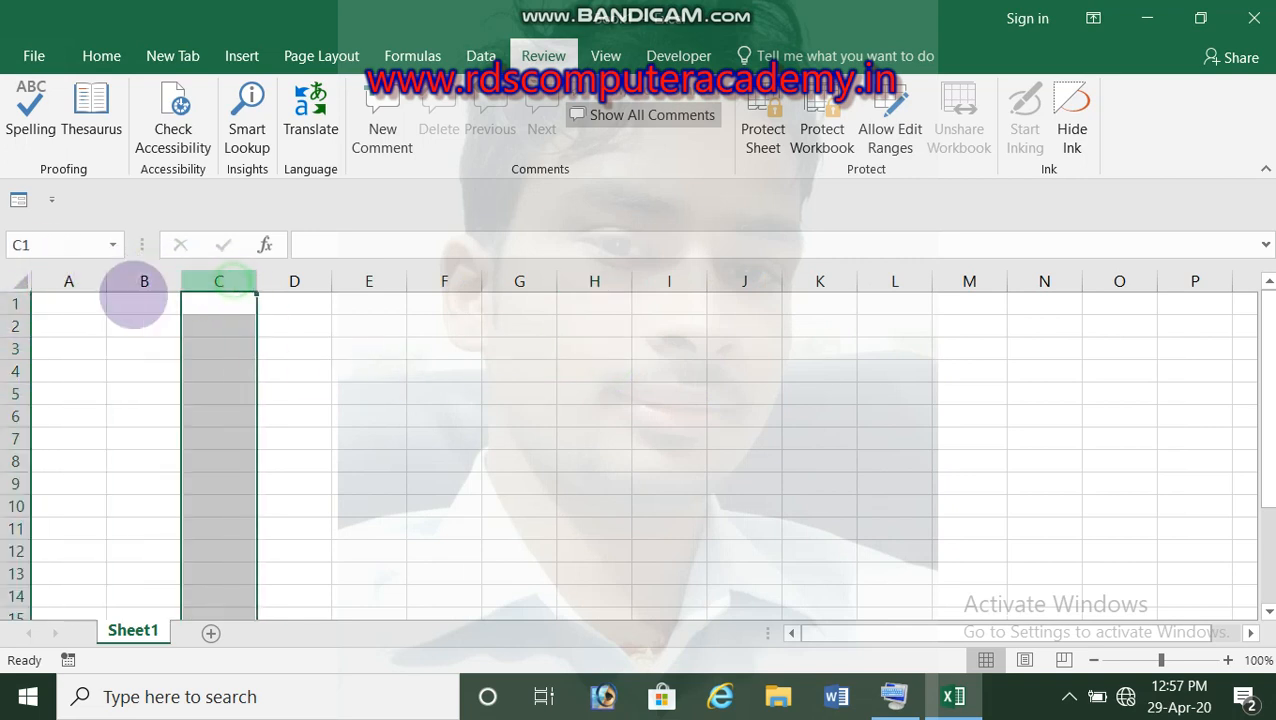
pyautogui.click(80, 281)
pyautogui.click(144, 281)
pyautogui.click(222, 283)
pyautogui.click(300, 281)
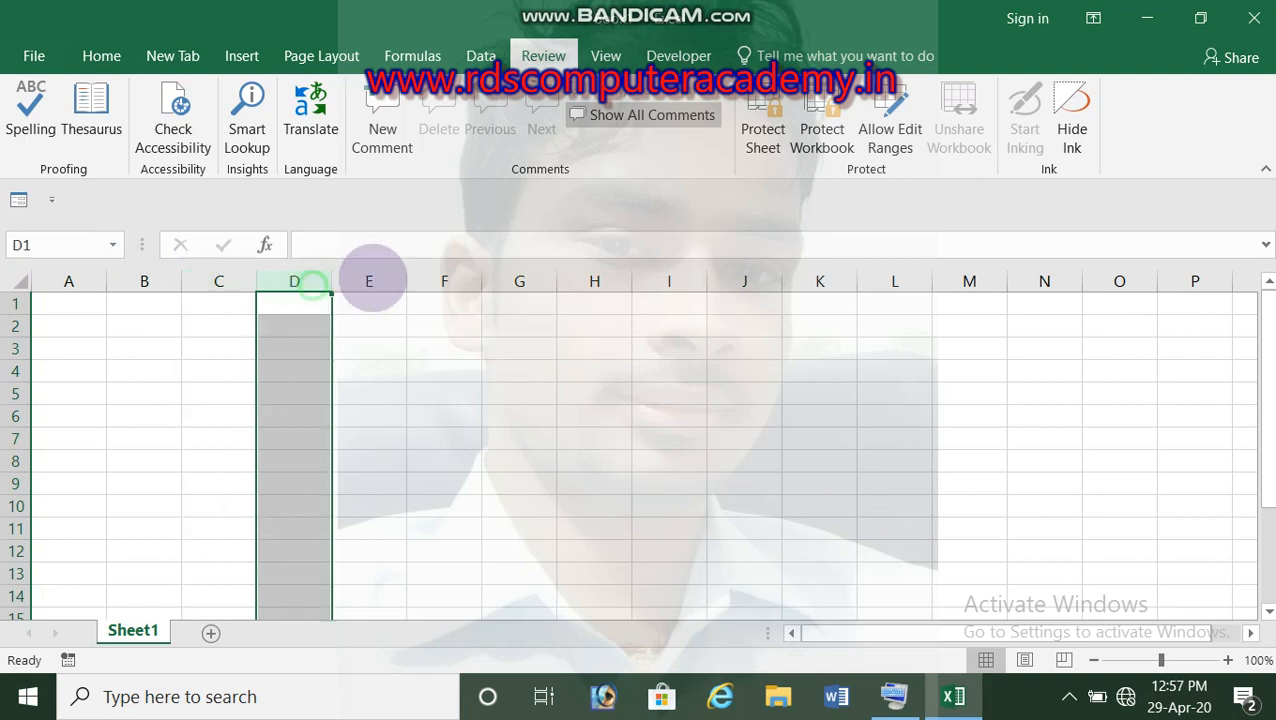
pyautogui.click(372, 281)
pyautogui.click(445, 281)
pyautogui.click(530, 283)
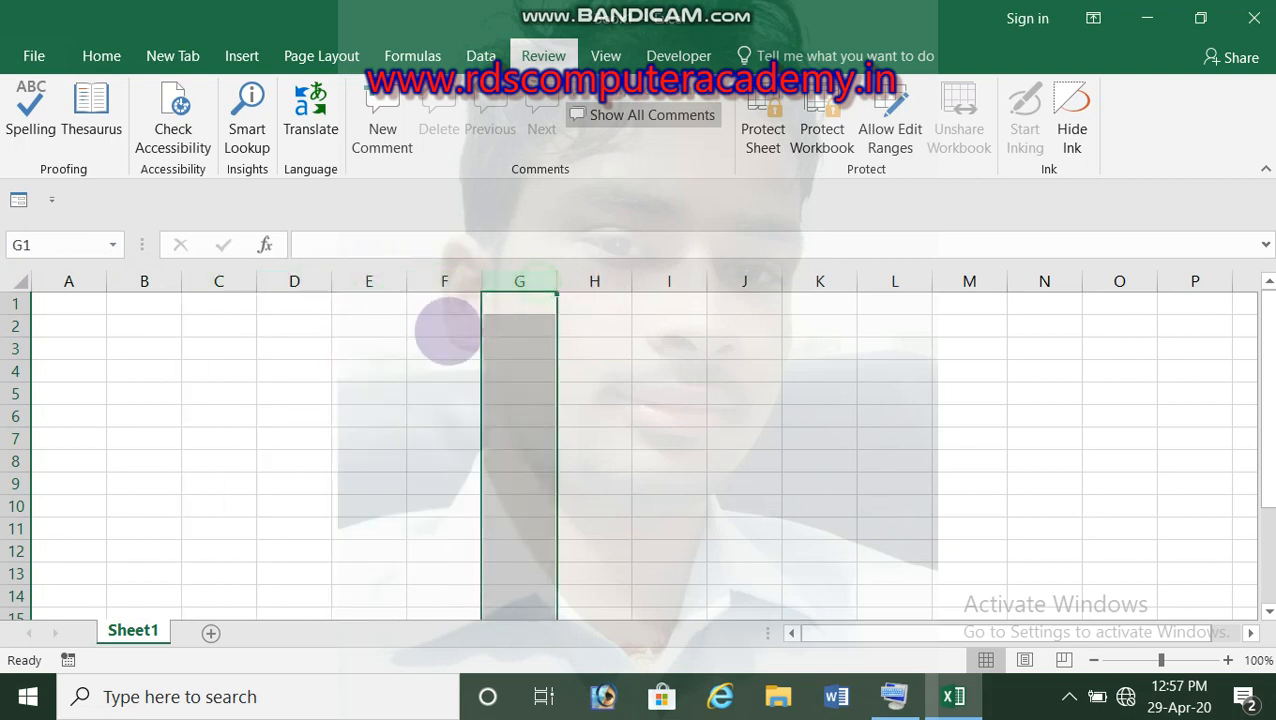
pyautogui.click(515, 350)
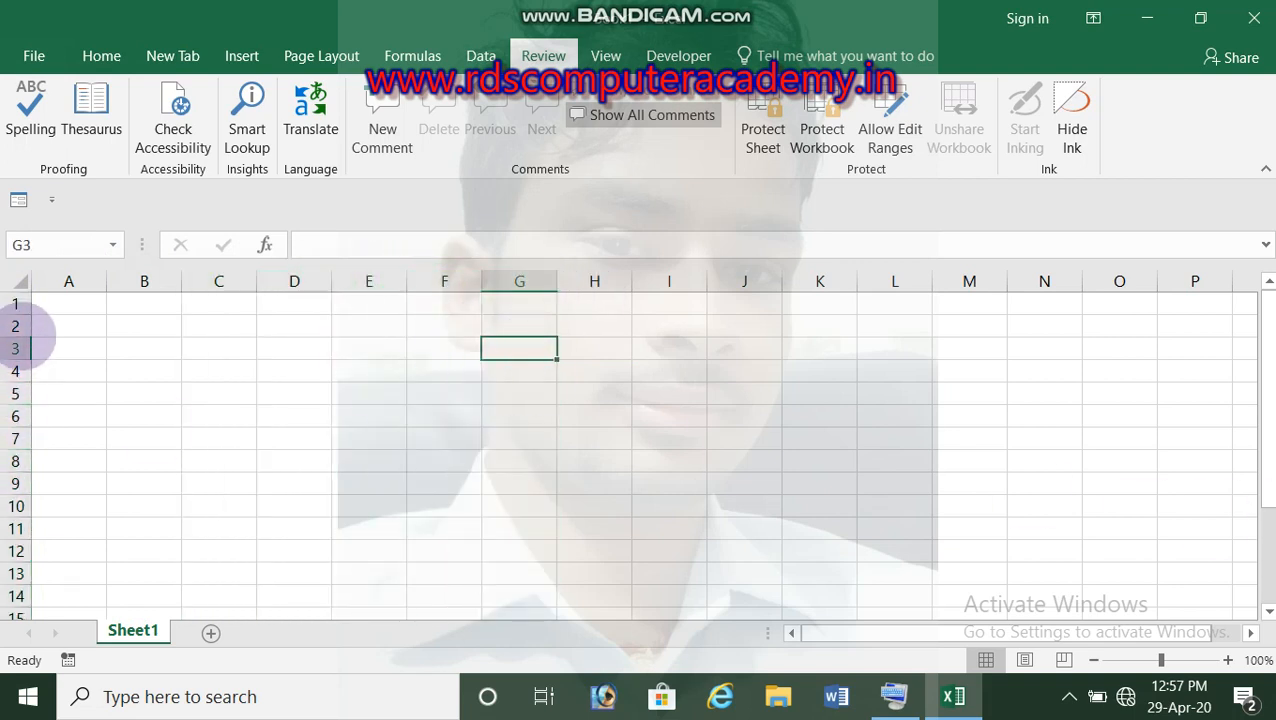
# Highlight the whole rows 1, 2 and 3 one at a time
pyautogui.click(18, 306)
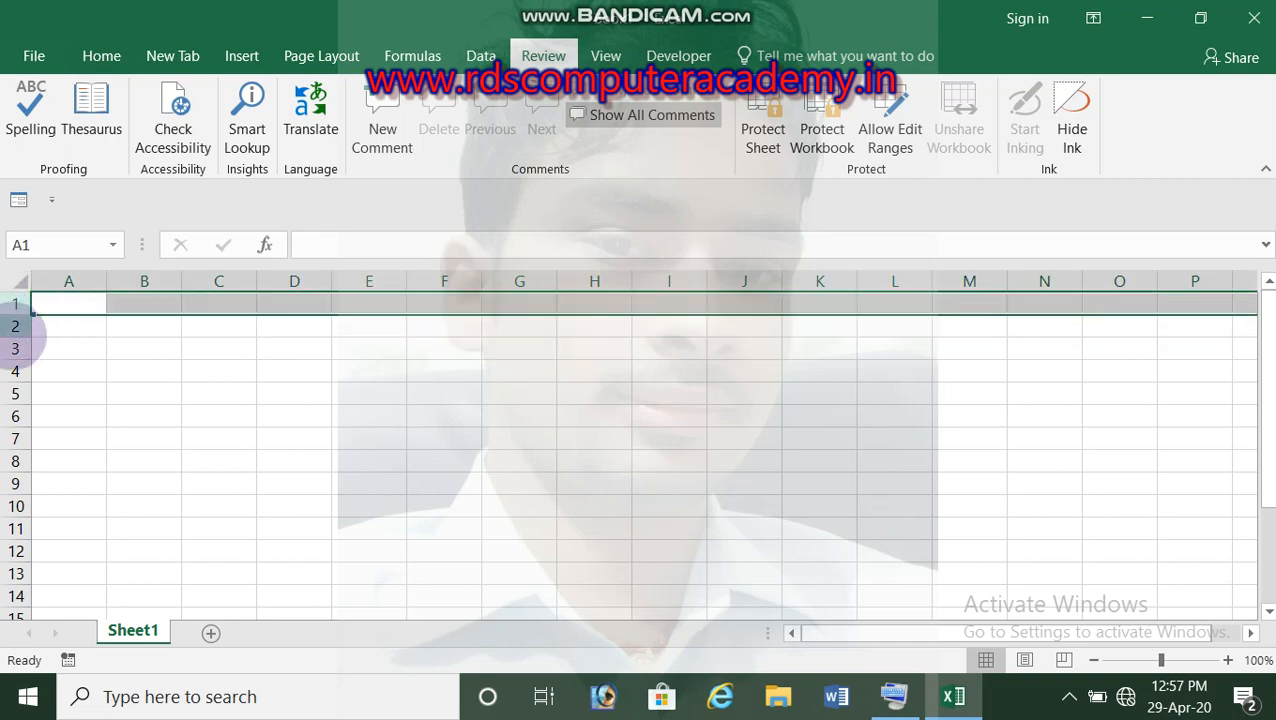
pyautogui.click(20, 327)
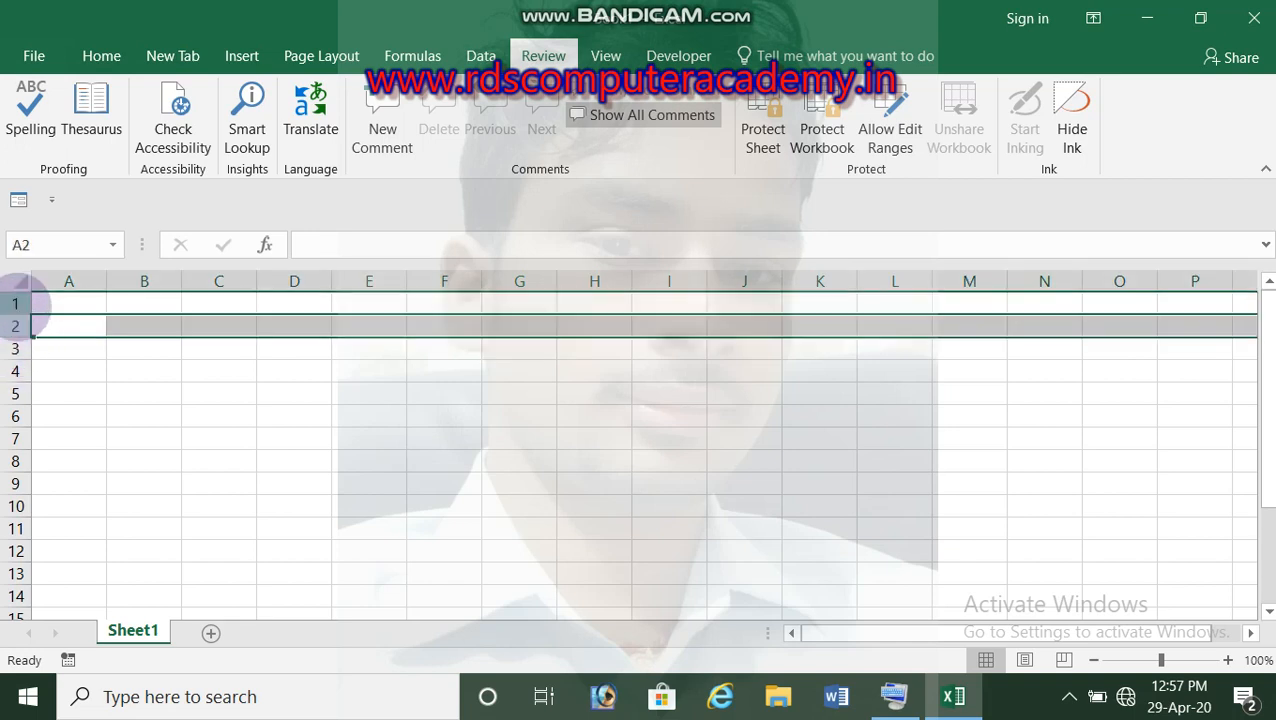
pyautogui.click(18, 348)
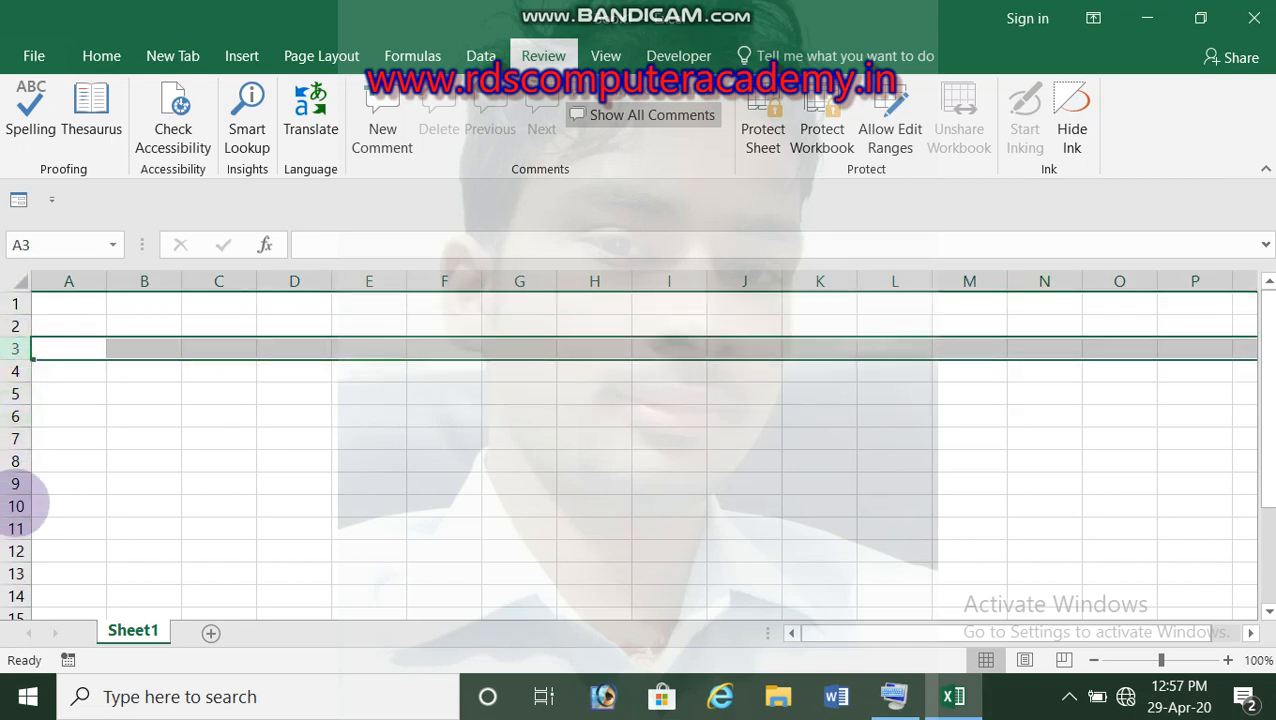
# Go from cell N8 to the worksheet's last row, examine its row number and return to the first row
pyautogui.click(1048, 466)
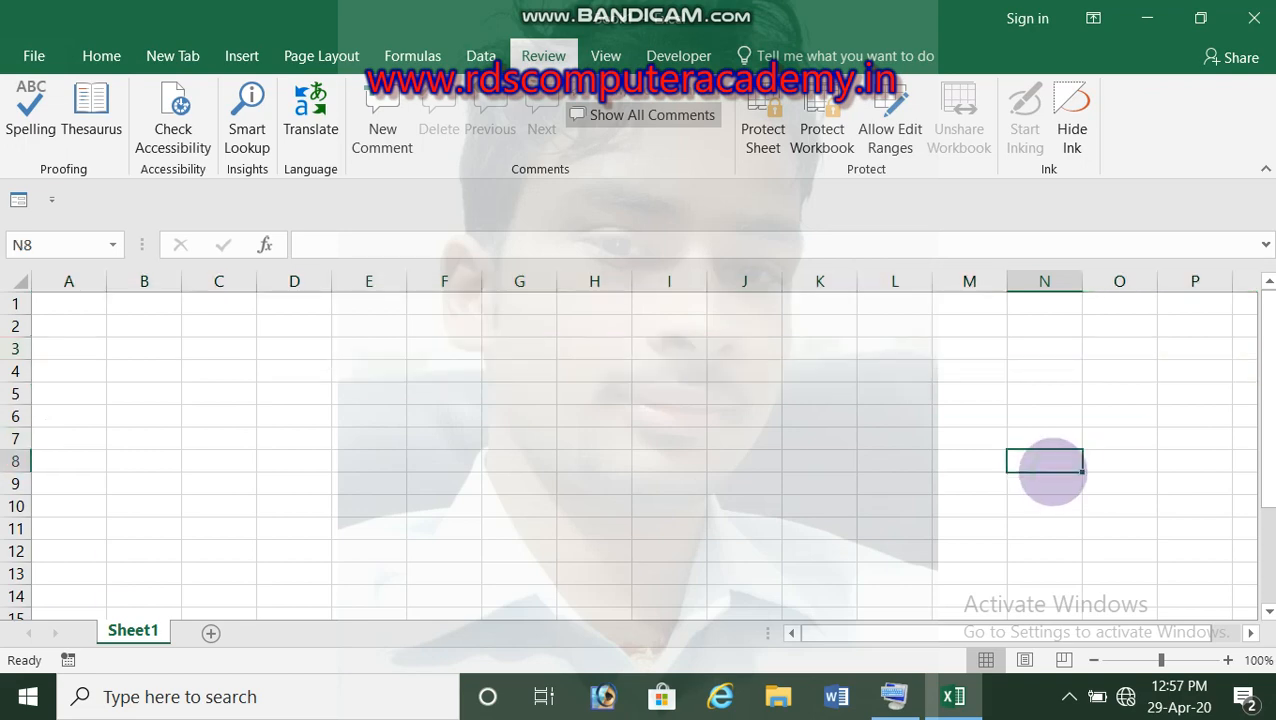
pyautogui.hotkey('ctrl', 'Down')
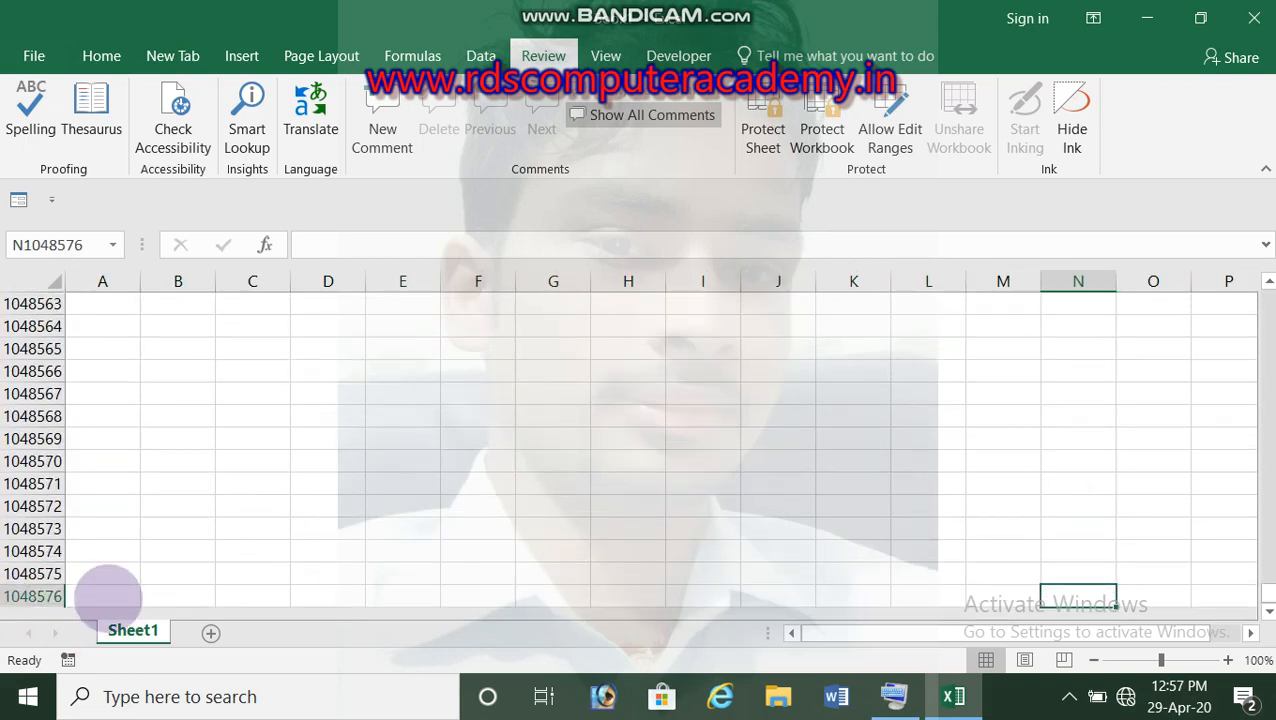
pyautogui.click(117, 590)
pyautogui.scroll(20, 140, 587)
pyautogui.scroll(5, 140, 587)
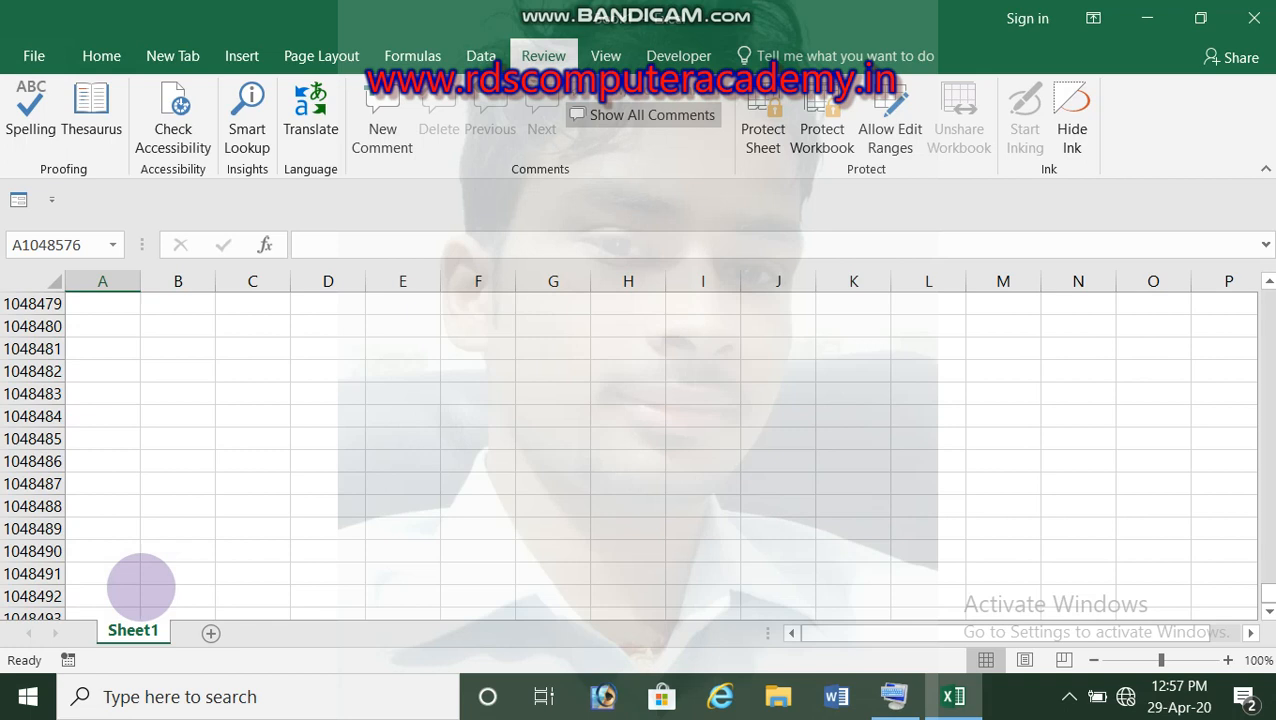
pyautogui.hotkey('ctrl', 'Up')
# Enter the note "ROW =1048576" in cell C2 and "COLUMN = 16384" in cell C3
pyautogui.press('Right')
pyautogui.press('Down')
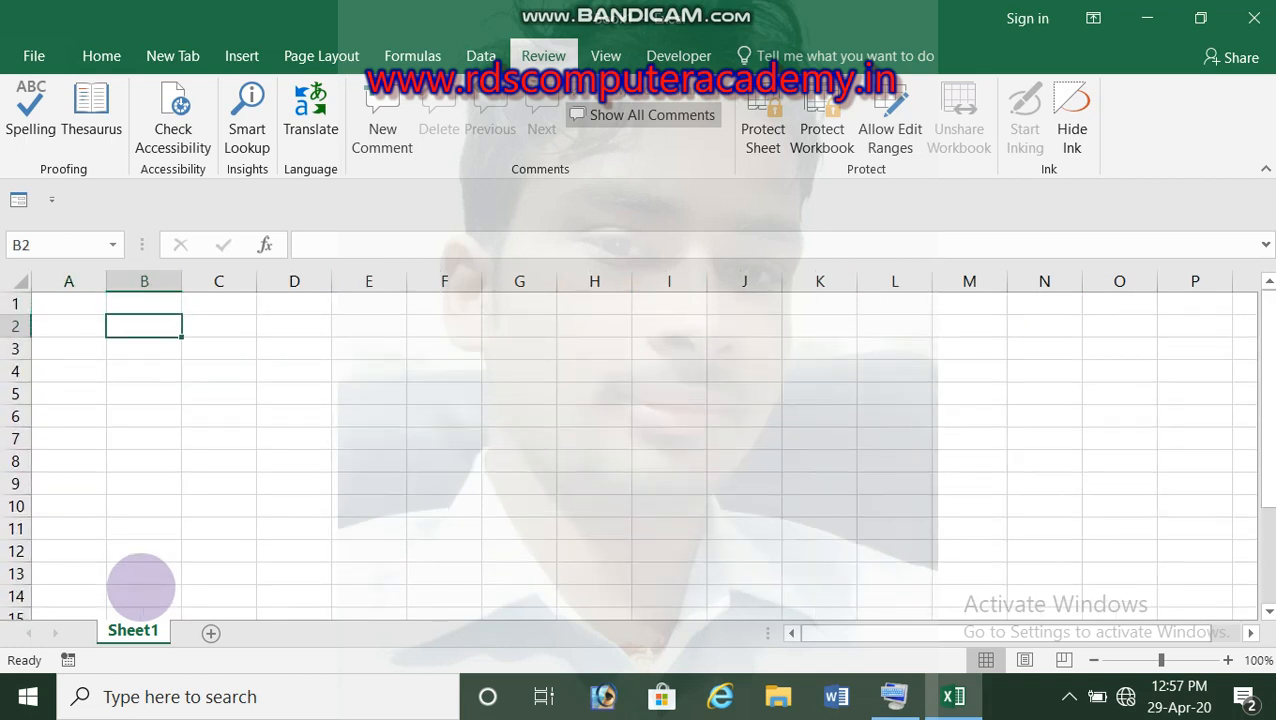
pyautogui.press('Right')
pyautogui.write('R')
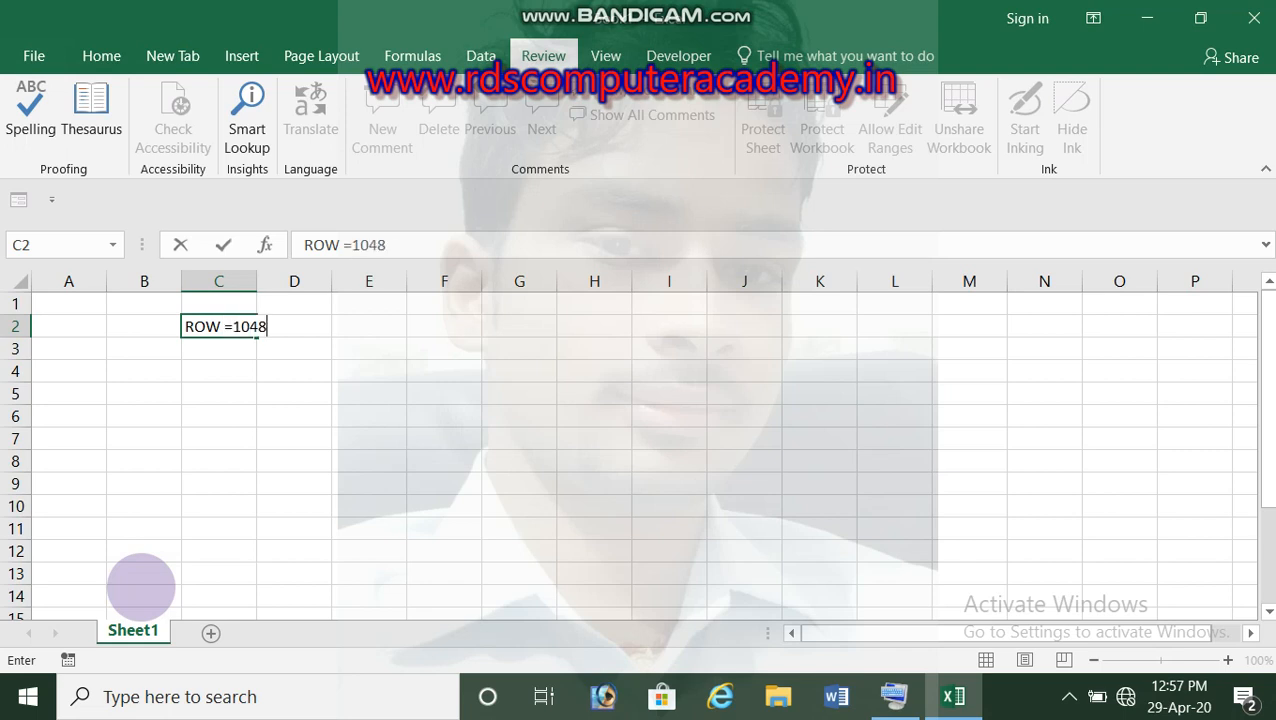
pyautogui.write('OW =1048576')
pyautogui.press('Return')
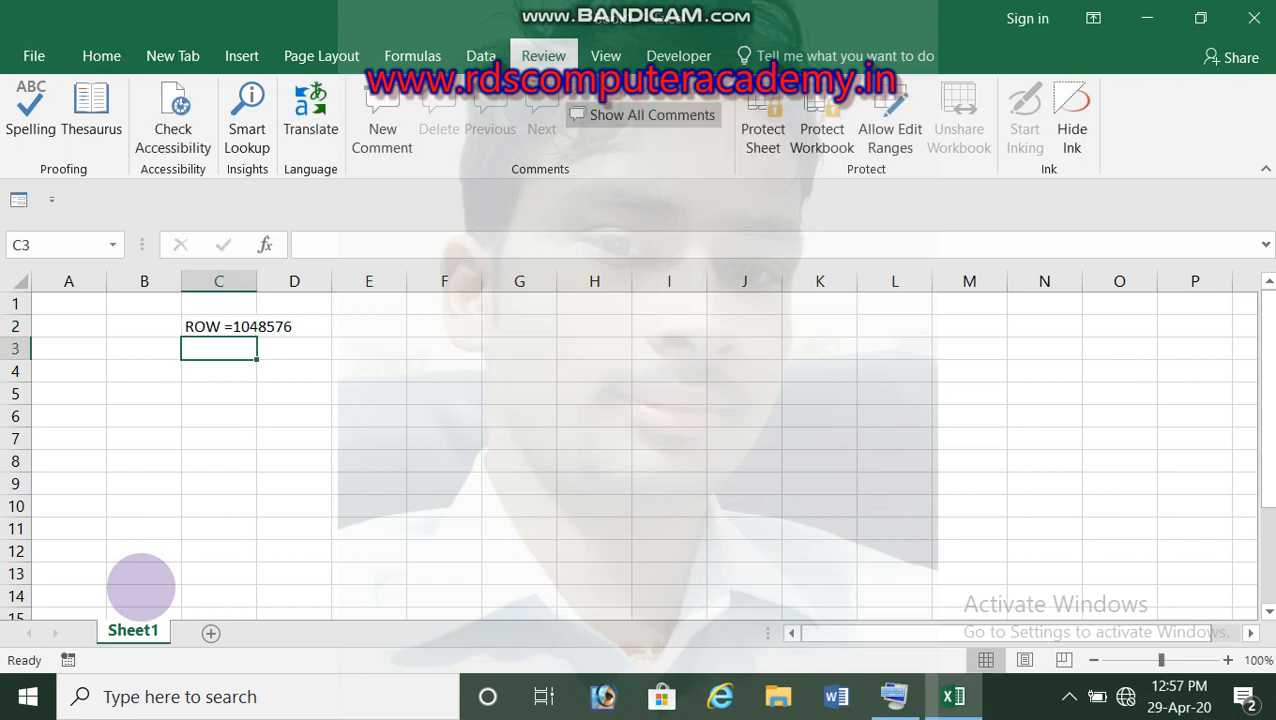
pyautogui.write('COLUMN = 16384')
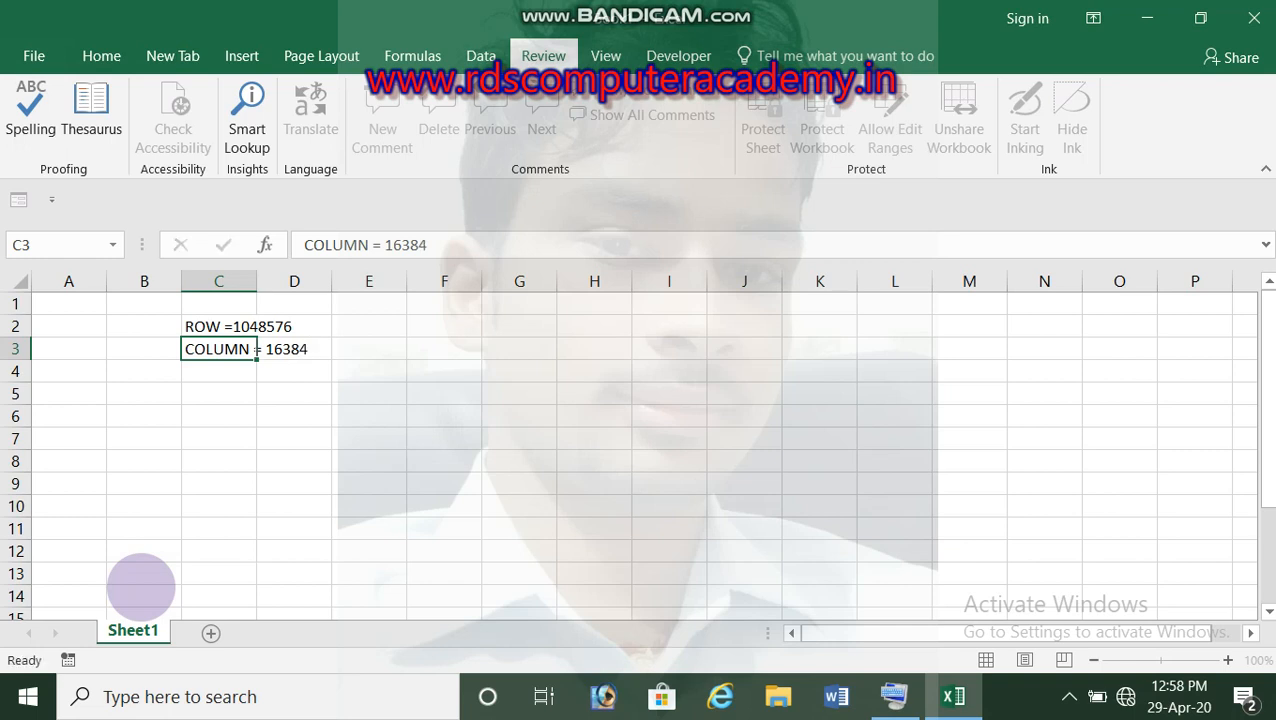
pyautogui.press('Return')
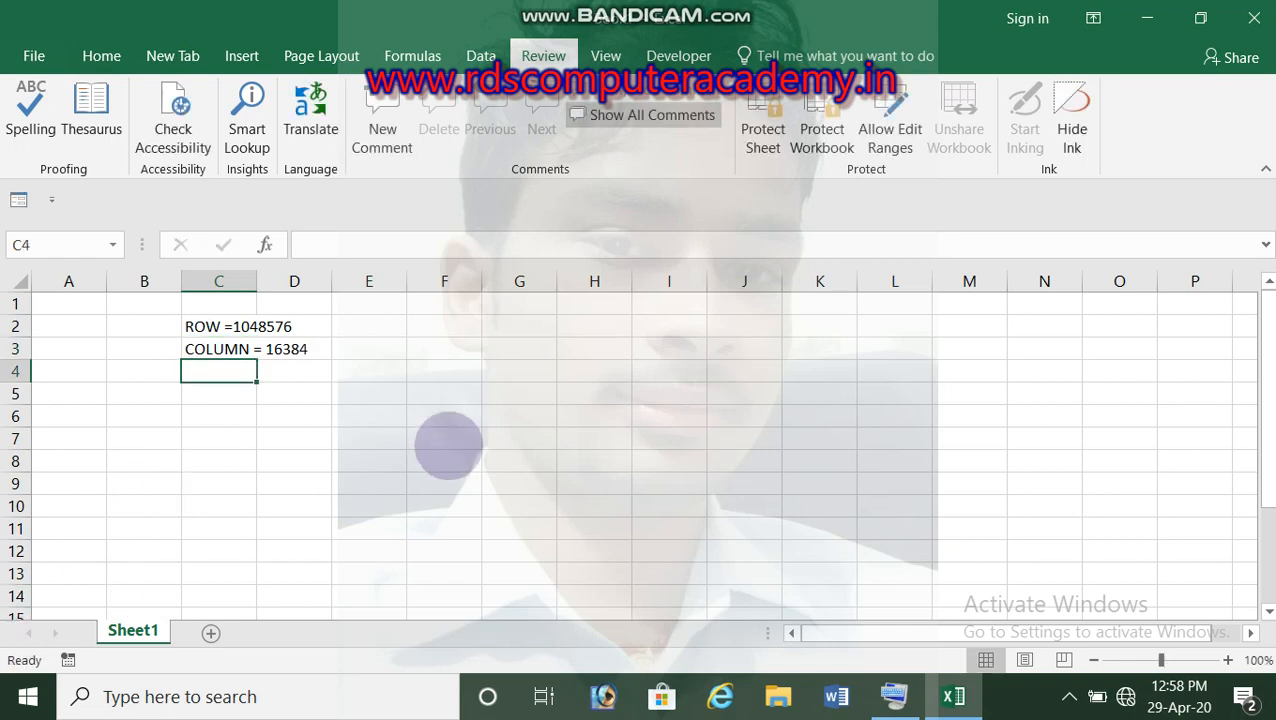
# Select a few cells in row 6, highlight the whole of column F and row 7 in turn, and clear the highlight
pyautogui.click(464, 414)
pyautogui.click(498, 414)
pyautogui.click(621, 416)
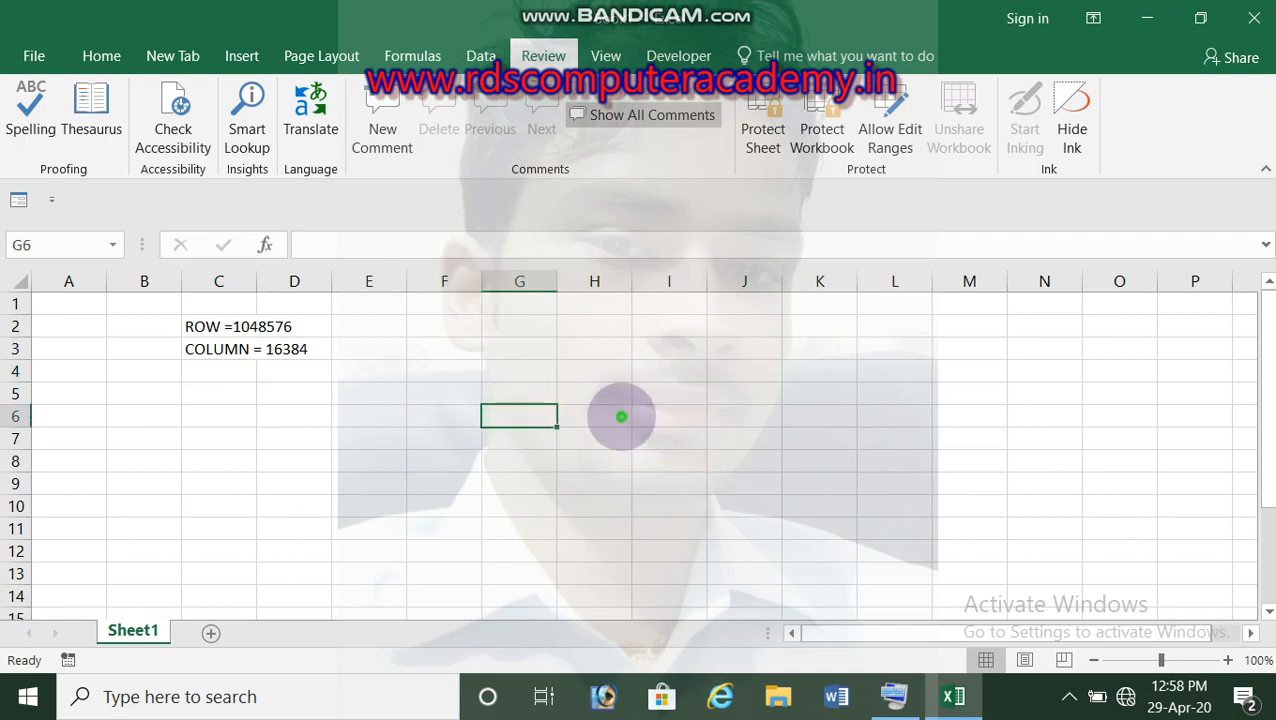
pyautogui.click(350, 416)
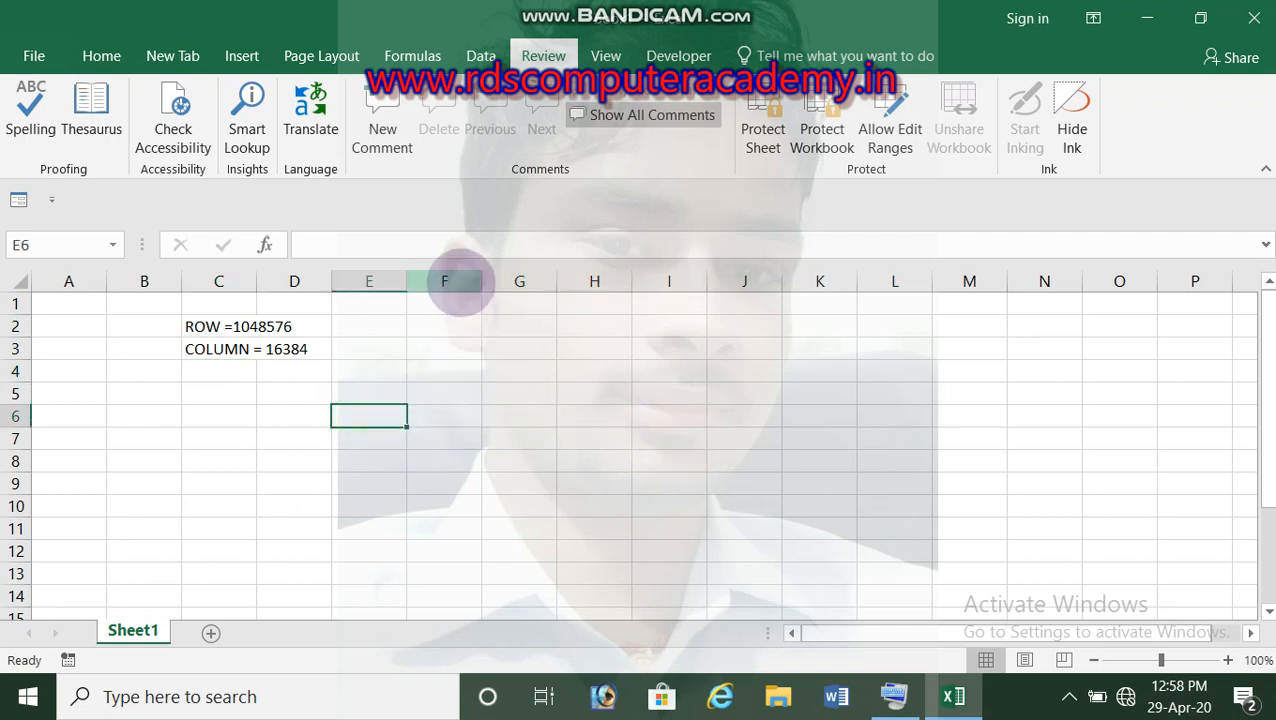
pyautogui.click(445, 281)
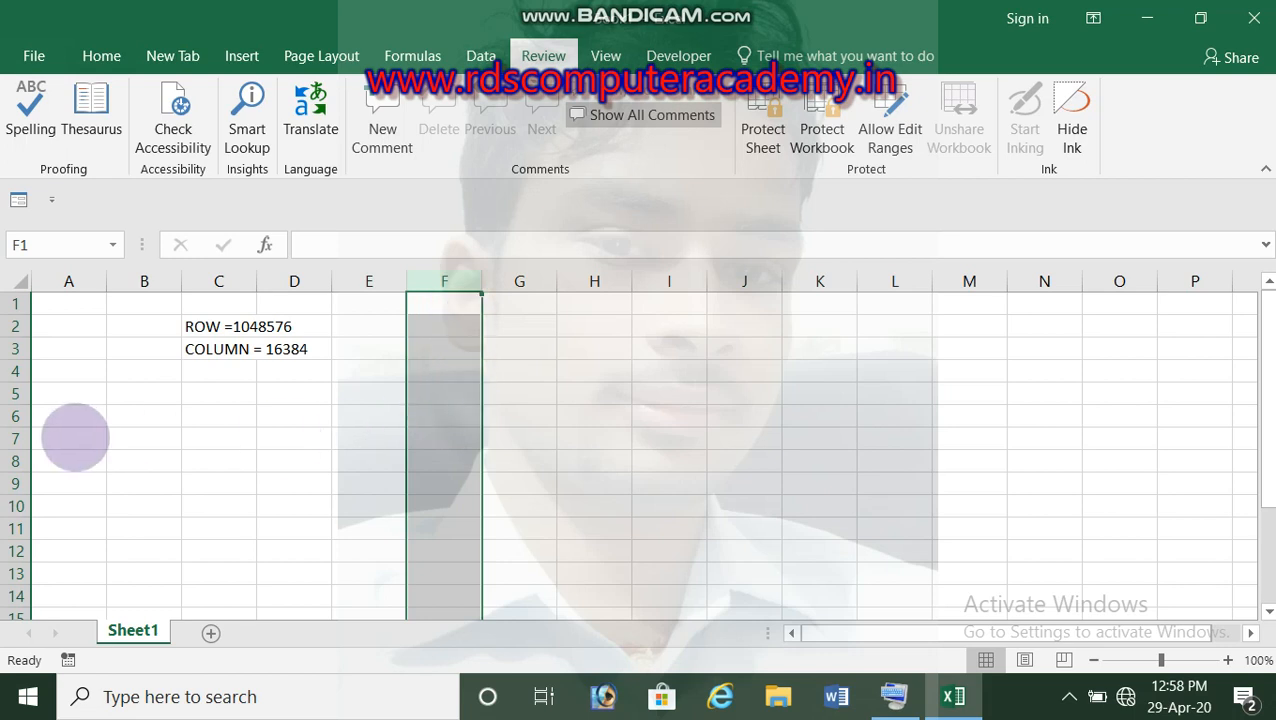
pyautogui.click(15, 438)
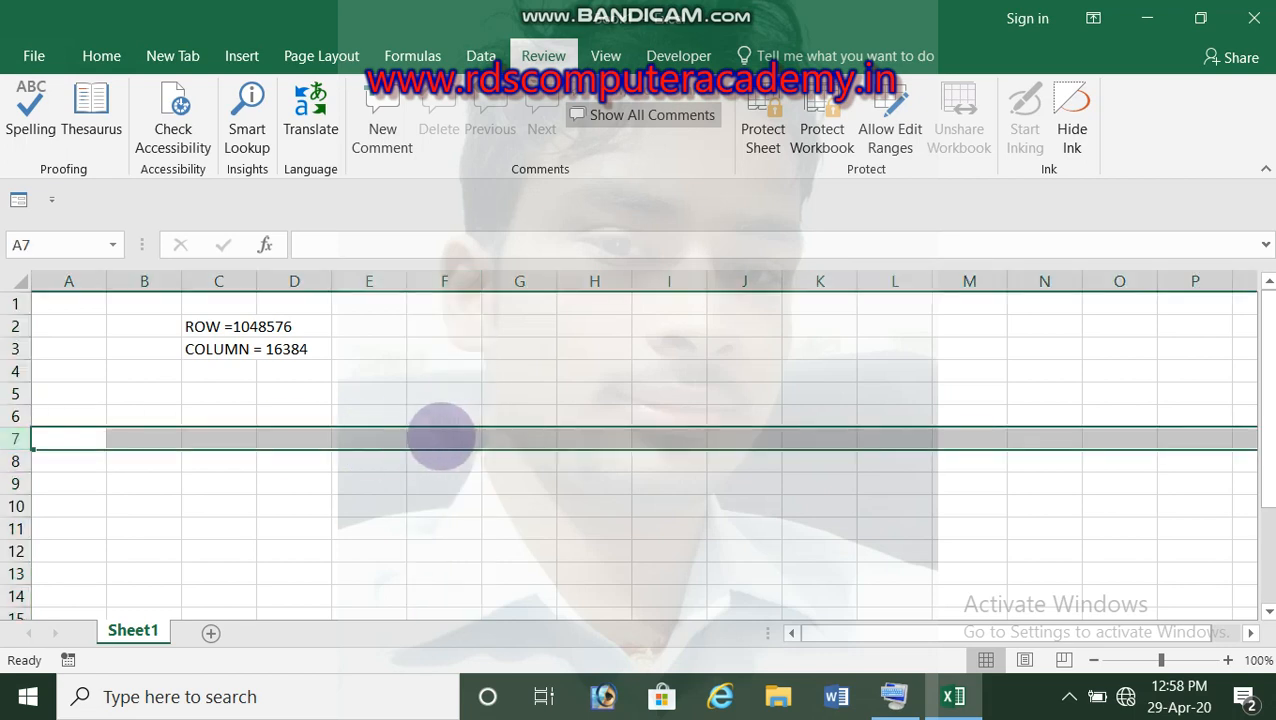
pyautogui.click(442, 437)
pyautogui.click(369, 439)
# Enter the label CELL in F7 and the formula =1048576*16384 in F8
pyautogui.click(445, 438)
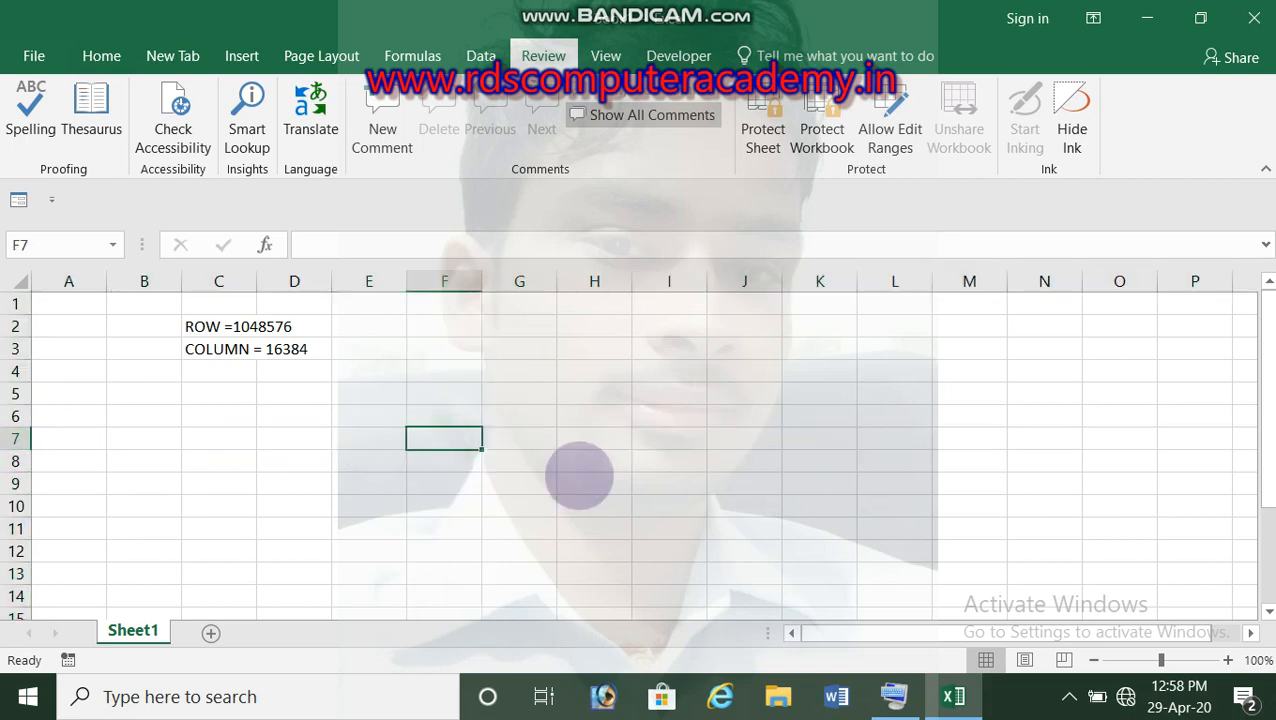
pyautogui.write('CELL')
pyautogui.press('Return')
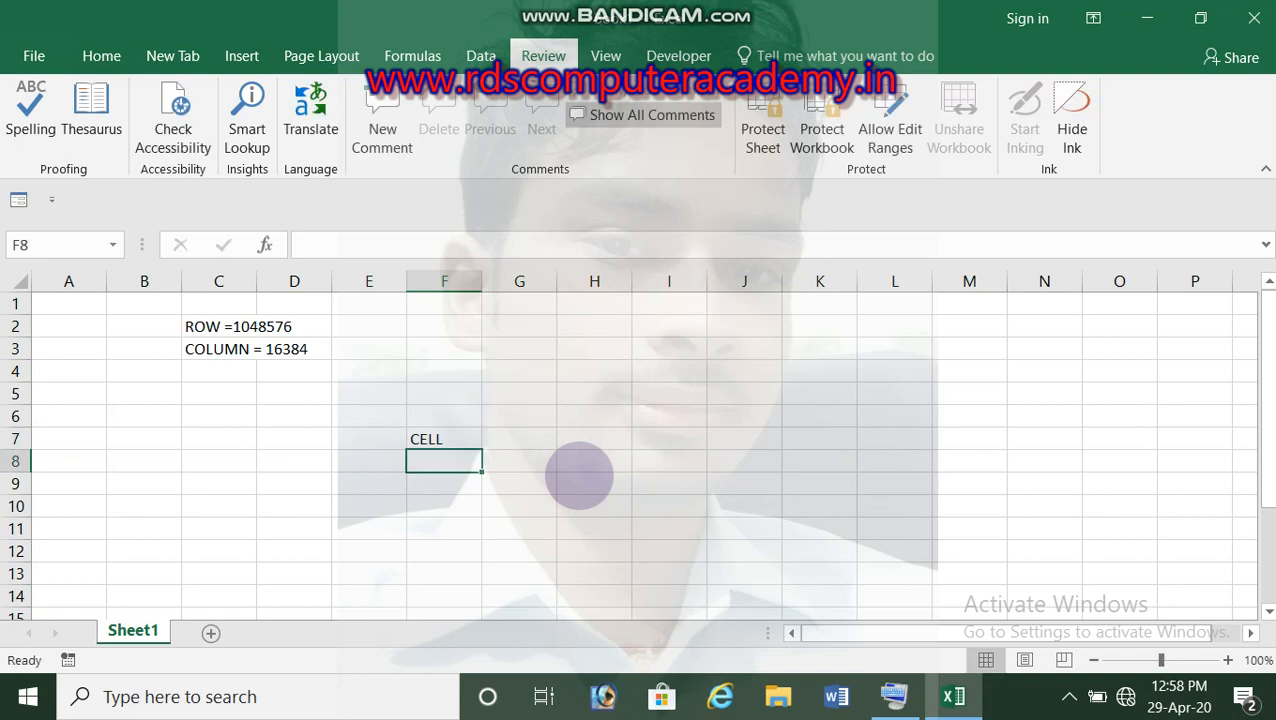
pyautogui.write('=1')
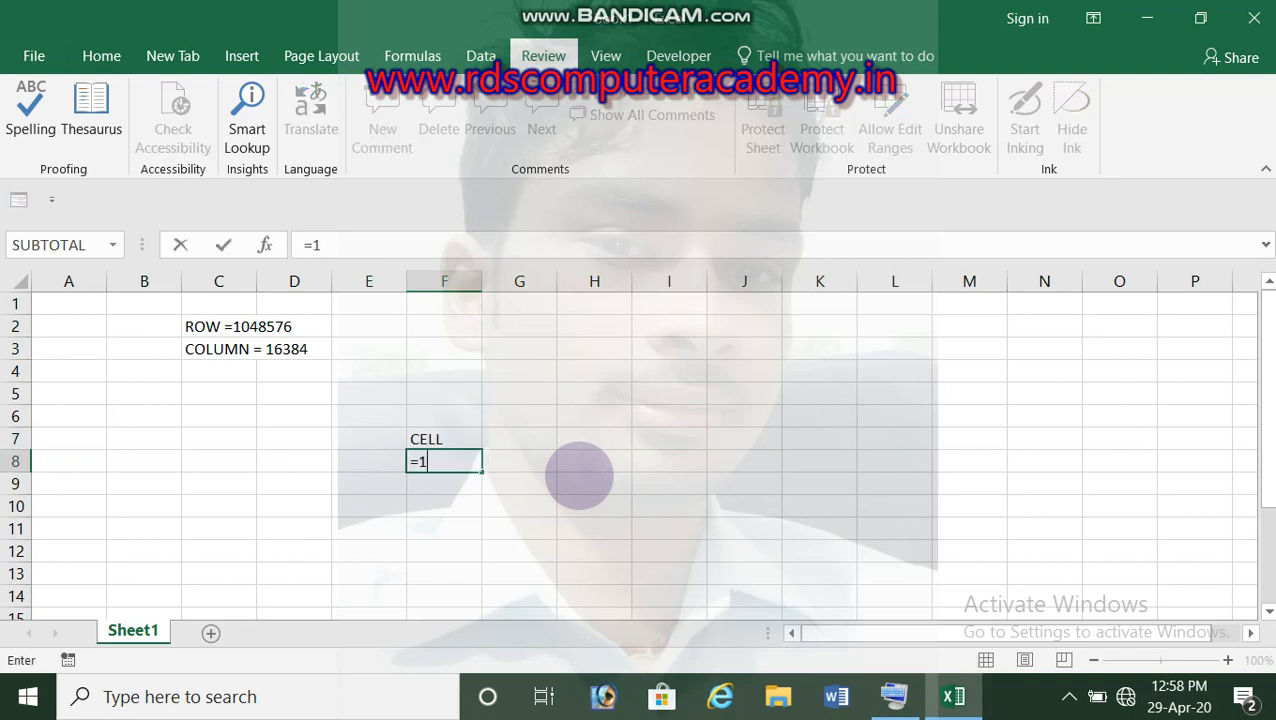
pyautogui.write('048576')
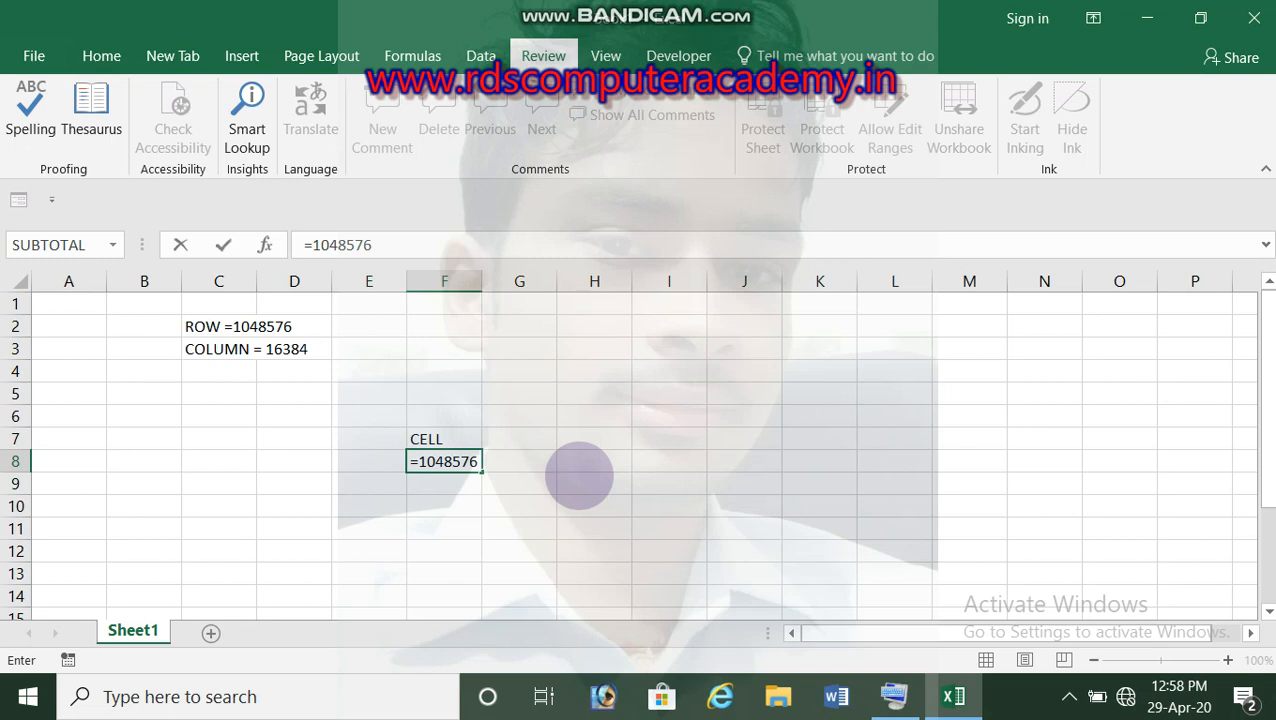
pyautogui.write('*16384')
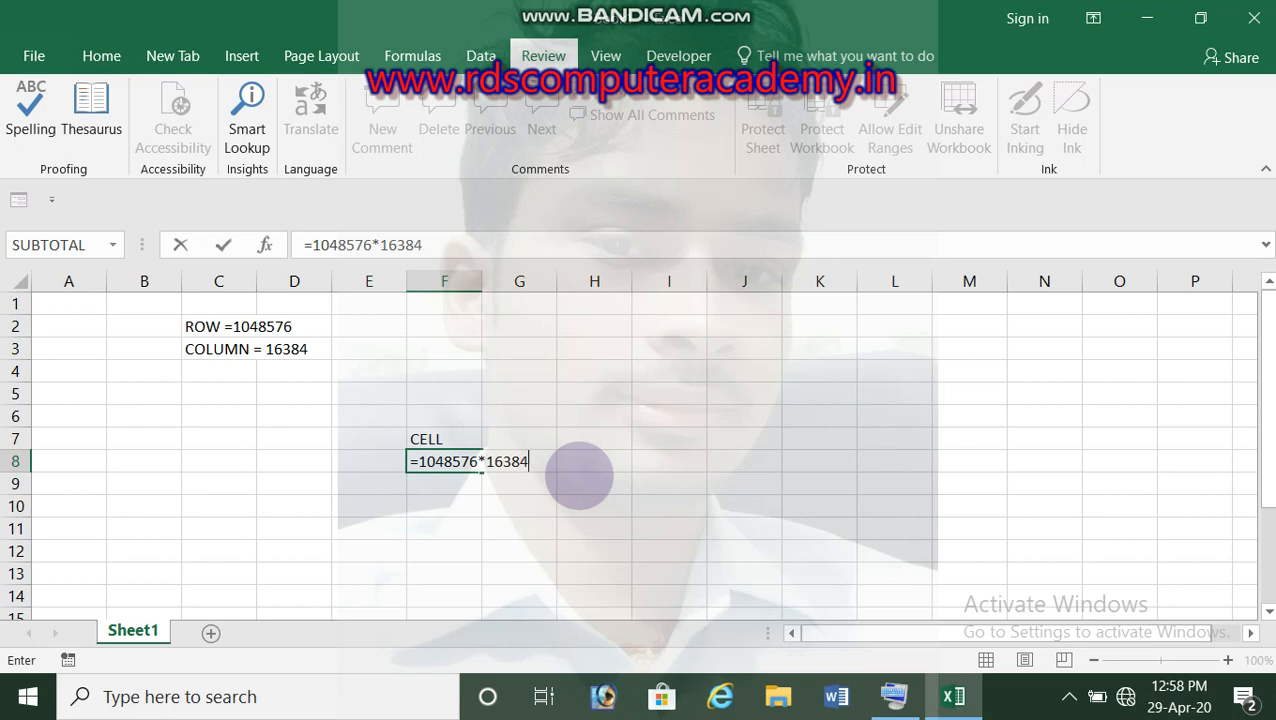
pyautogui.press('Return')
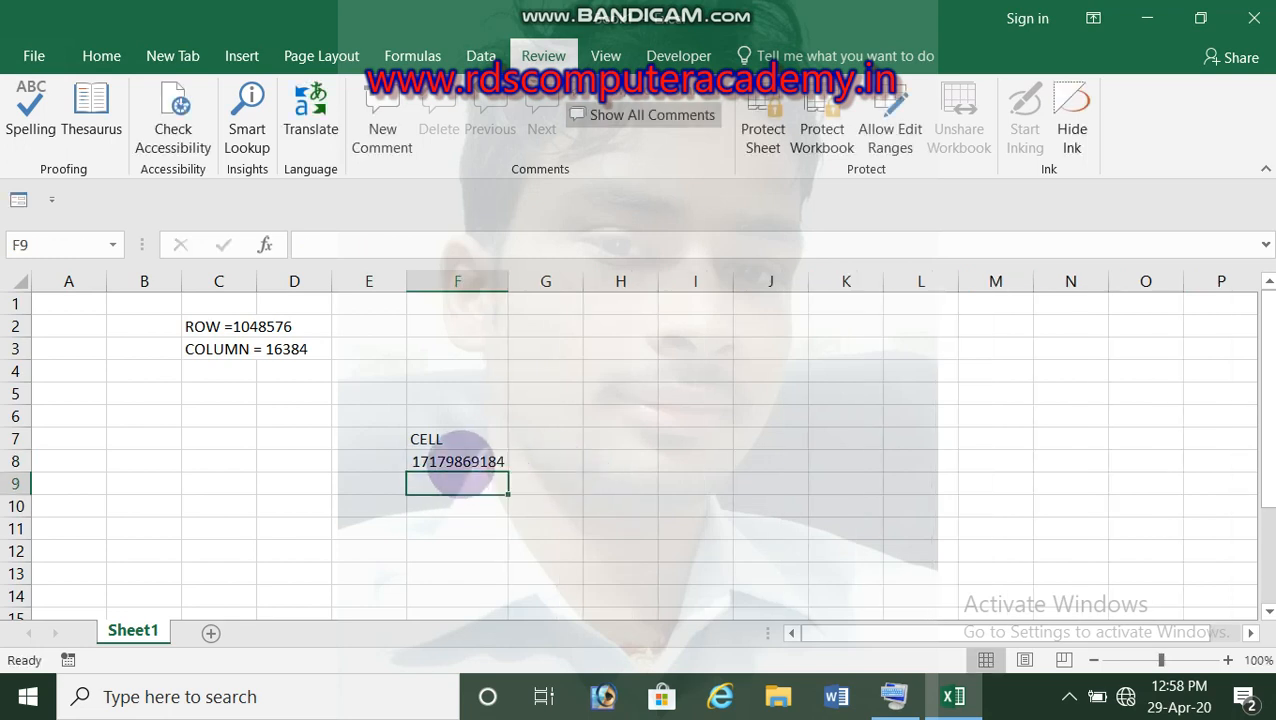
# Examine the formula and its result in cell F8 and leave the cell
pyautogui.click(455, 463)
pyautogui.click(445, 483)
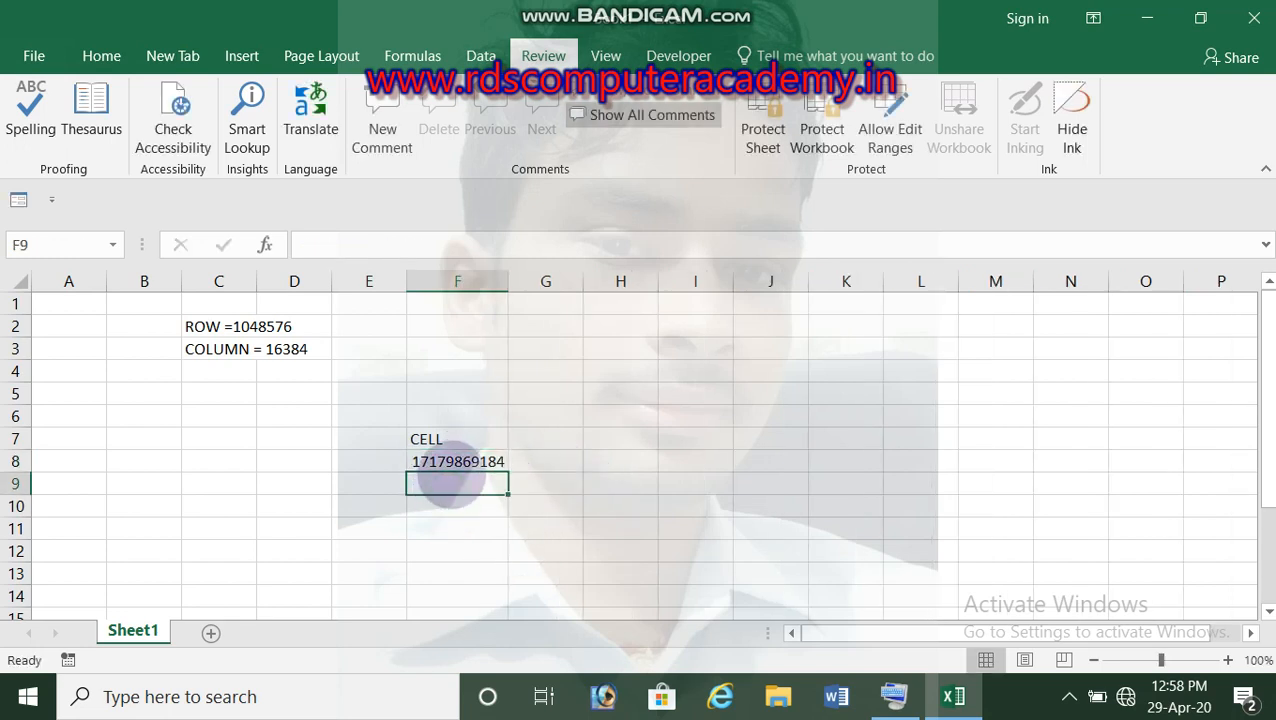
pyautogui.click(456, 464)
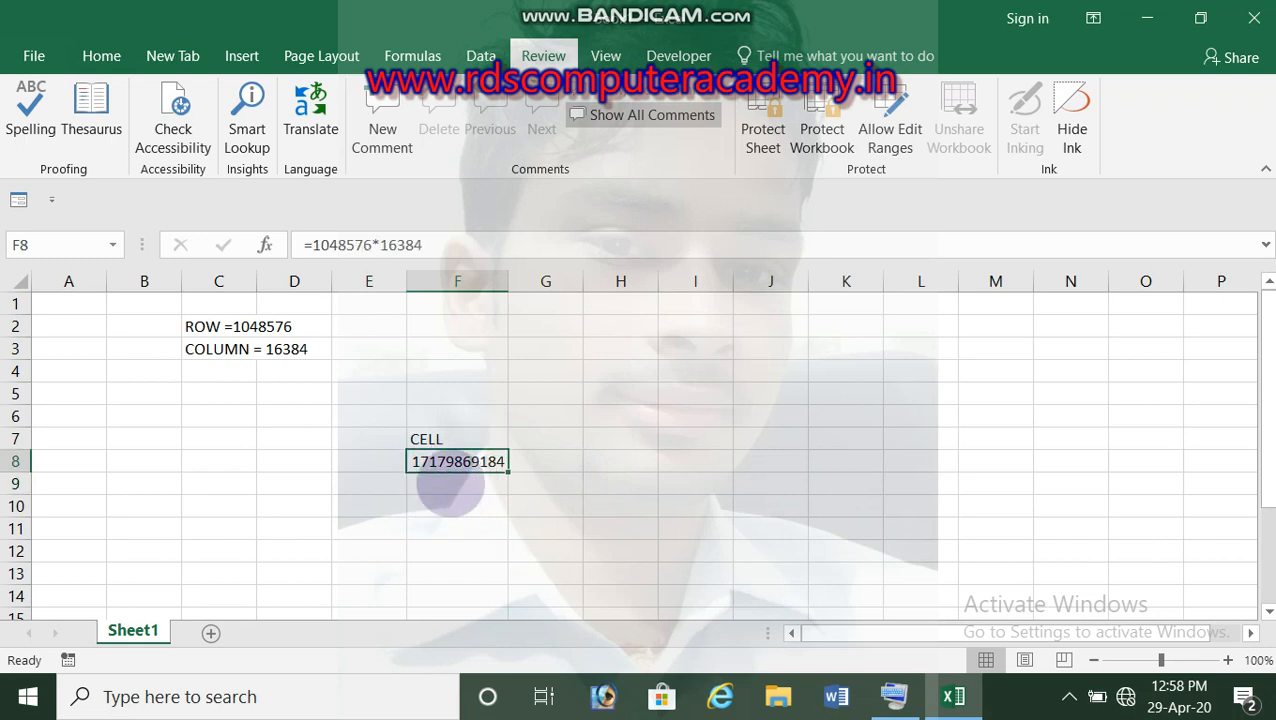
pyautogui.click(770, 436)
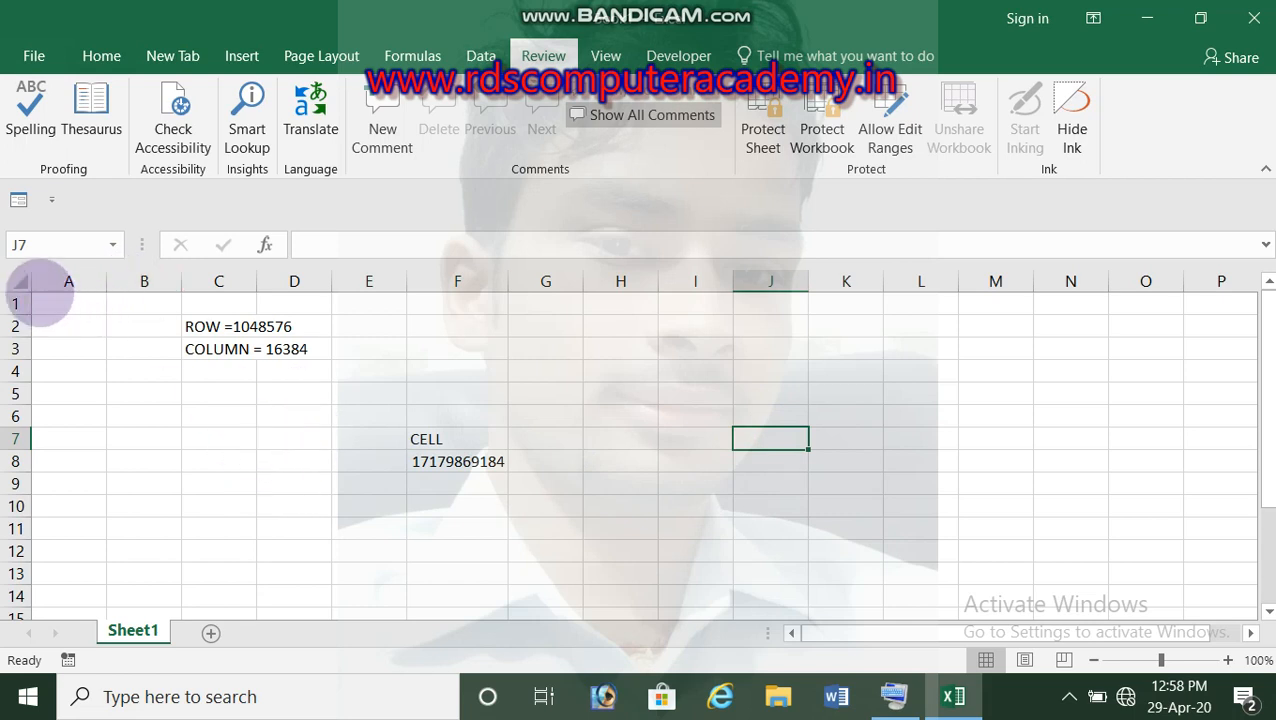
# Highlight the worksheet's visible cells starting from A1 and clear the selection
pyautogui.click(88, 342)
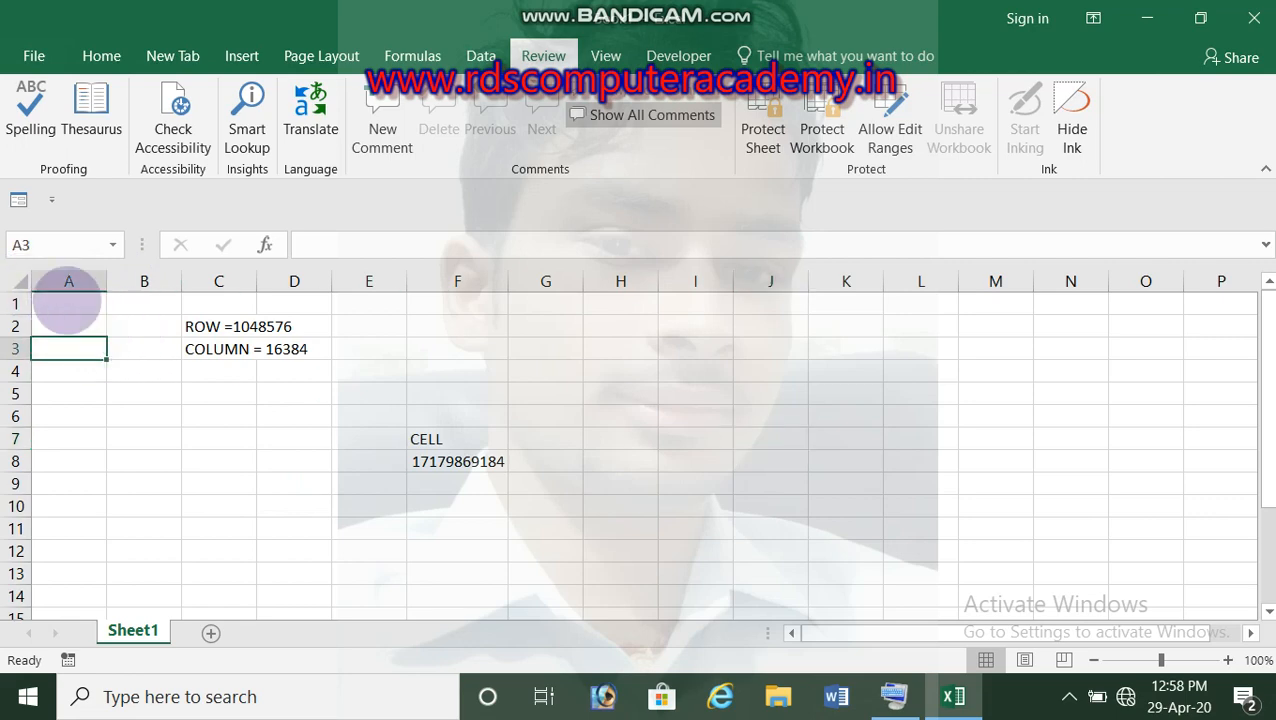
pyautogui.moveTo(80, 305); pyautogui.dragTo(826, 632)
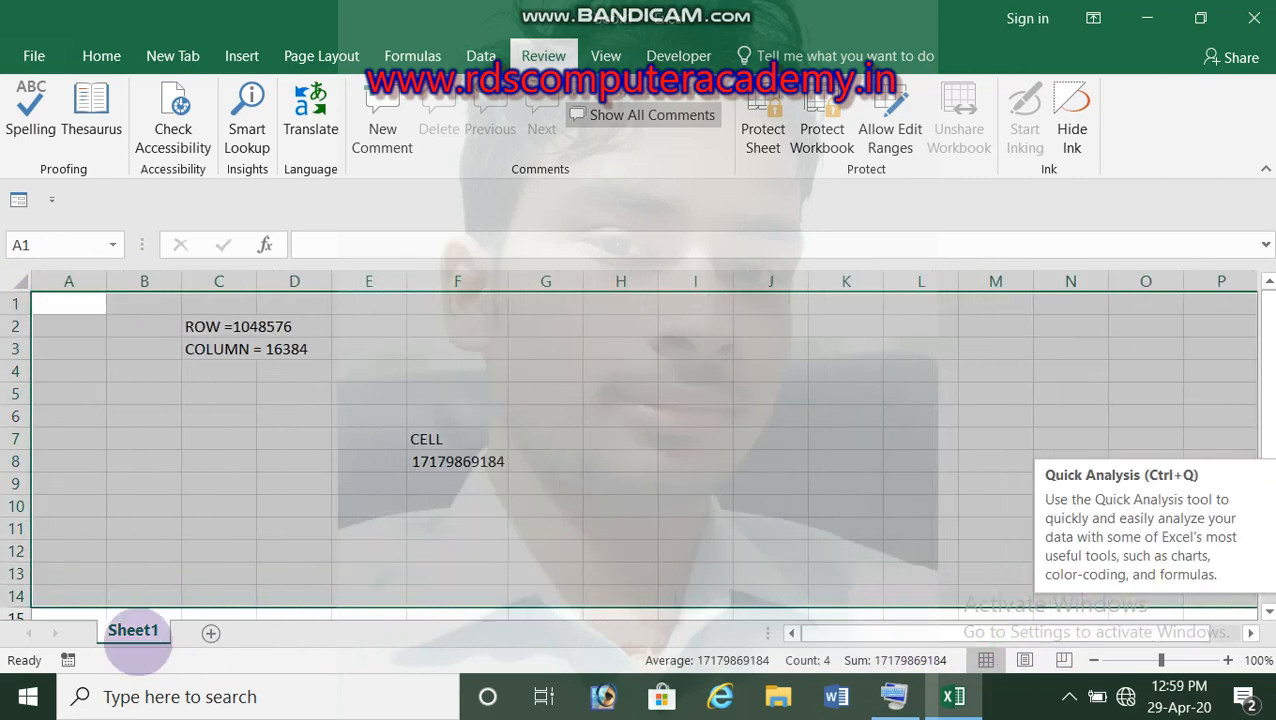
pyautogui.click(293, 505)
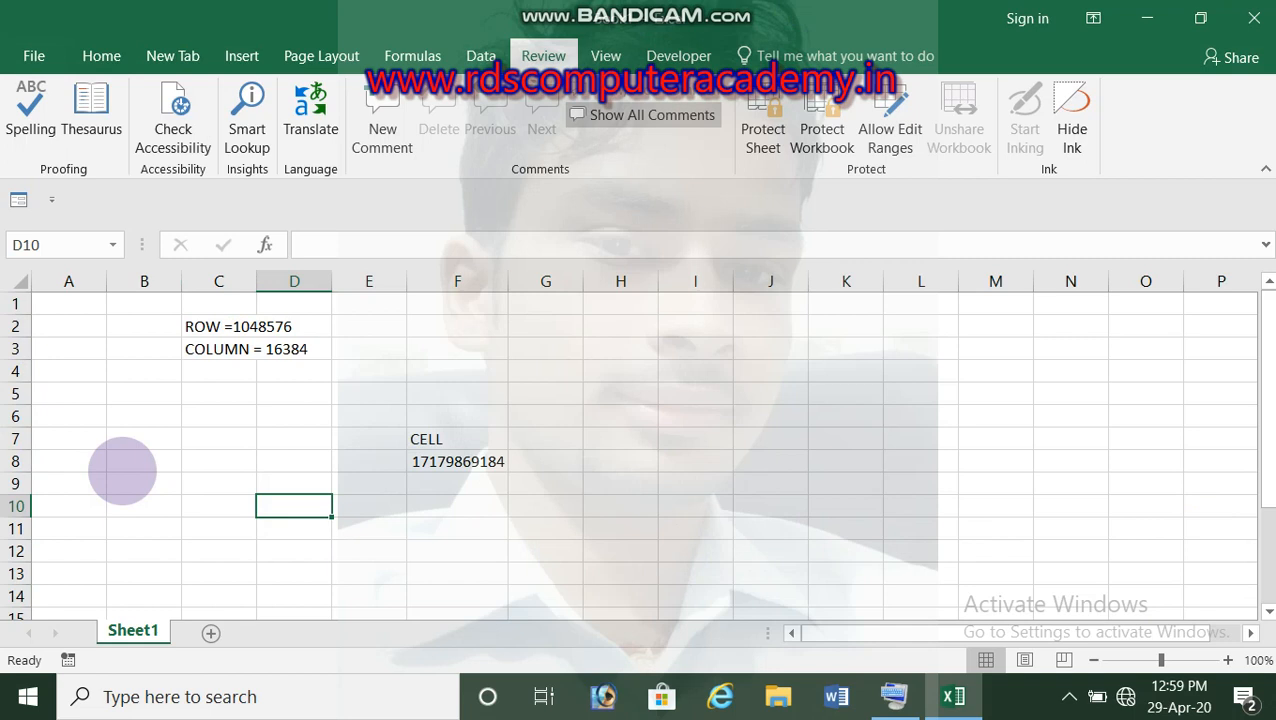
pyautogui.click(122, 470)
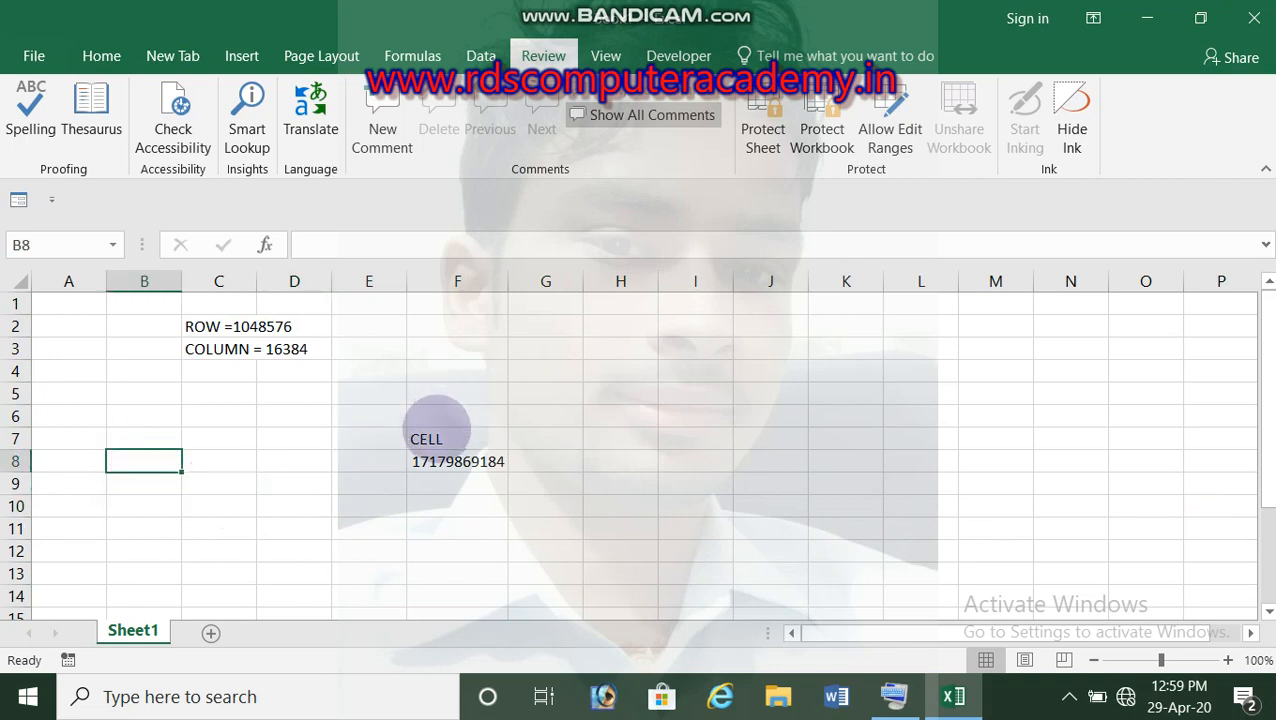
pyautogui.click(328, 478)
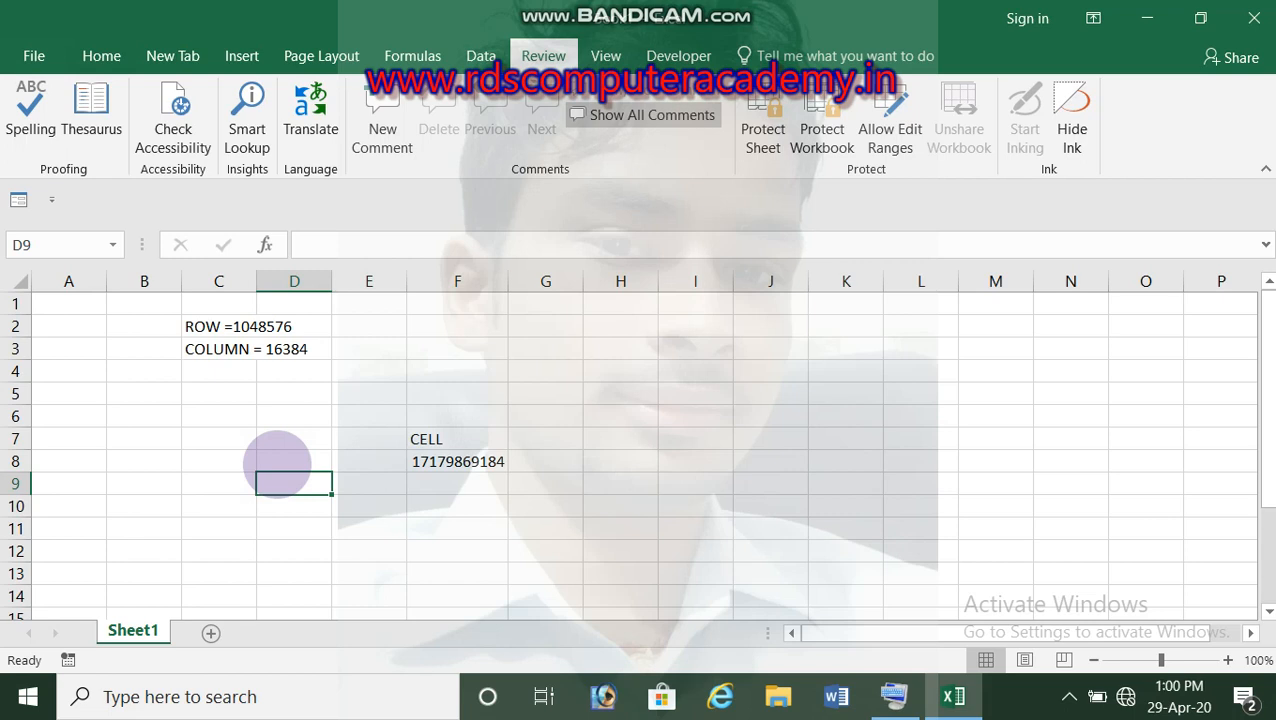
pyautogui.click(305, 437)
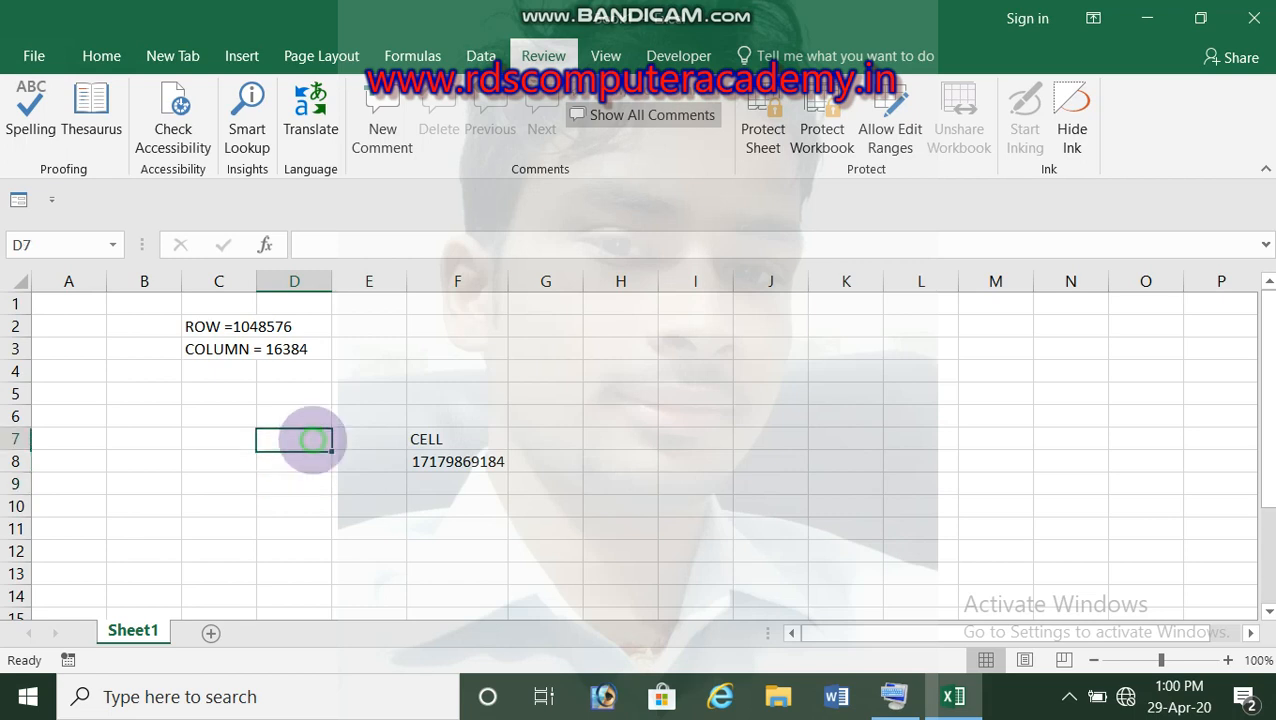
# Enter the note "FILE-WORK BOOK" in cell F10
pyautogui.click(418, 505)
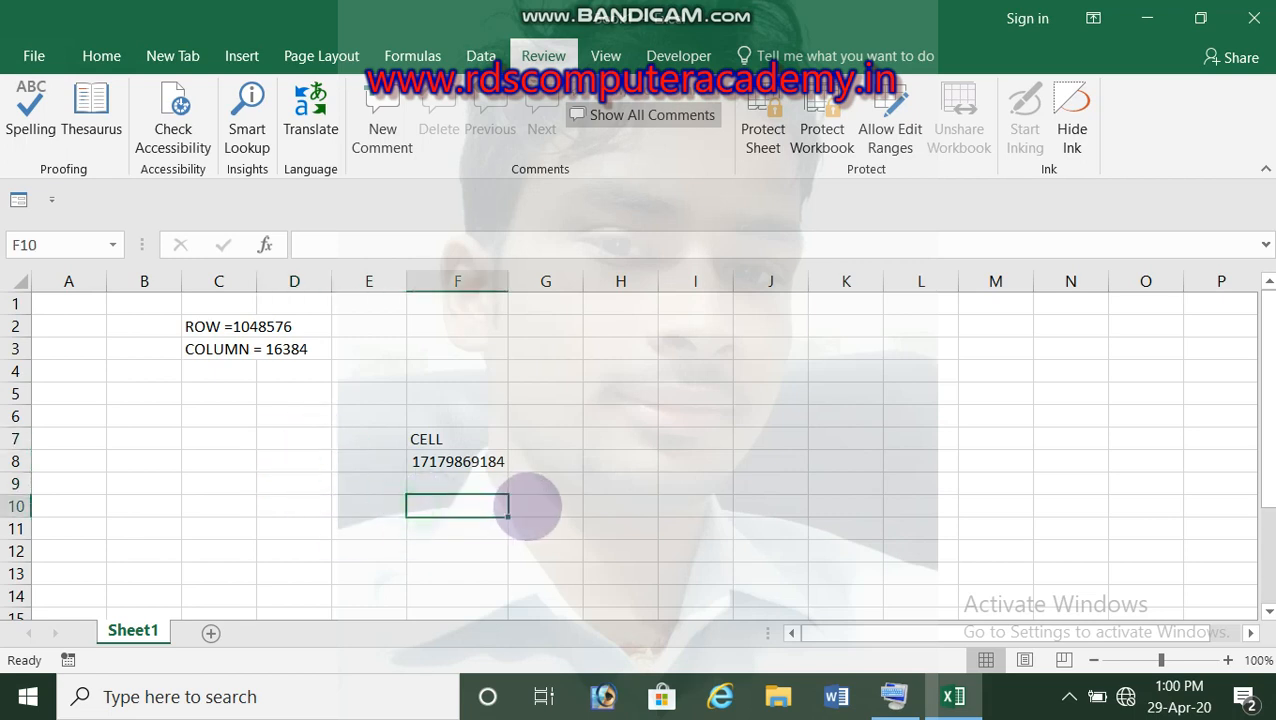
pyautogui.write('FILE-')
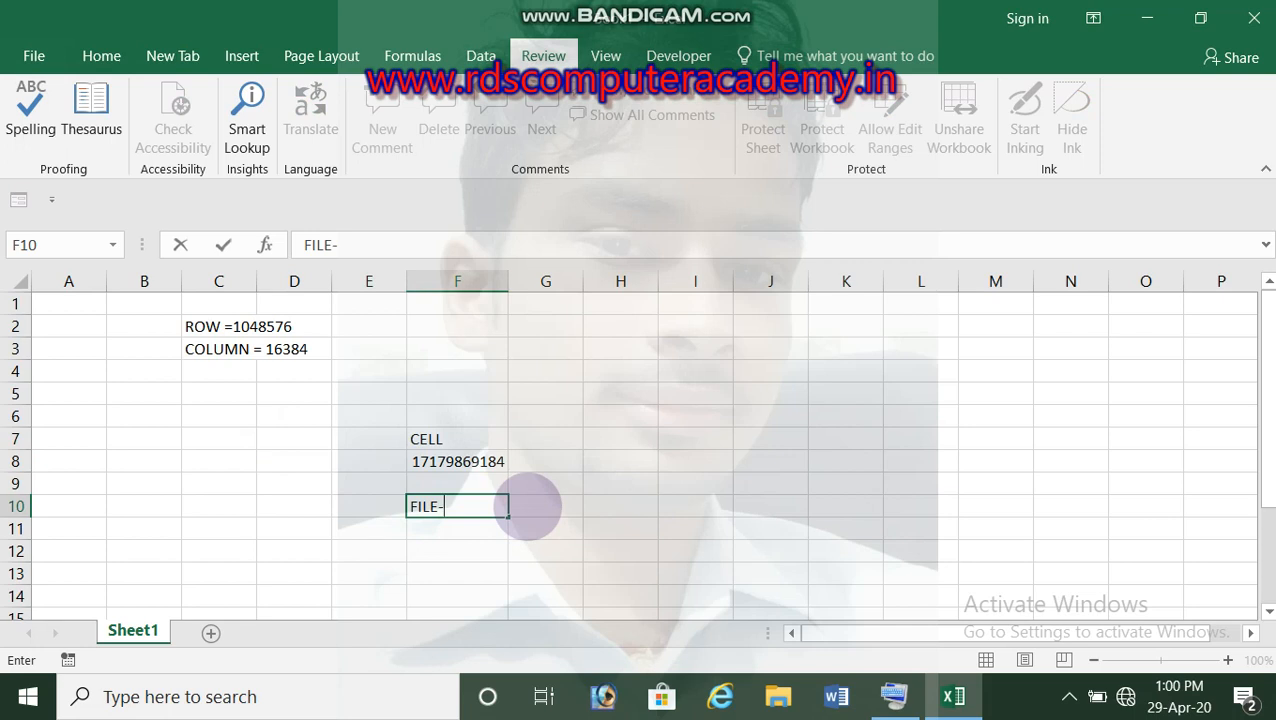
pyautogui.write('WORK BOOK')
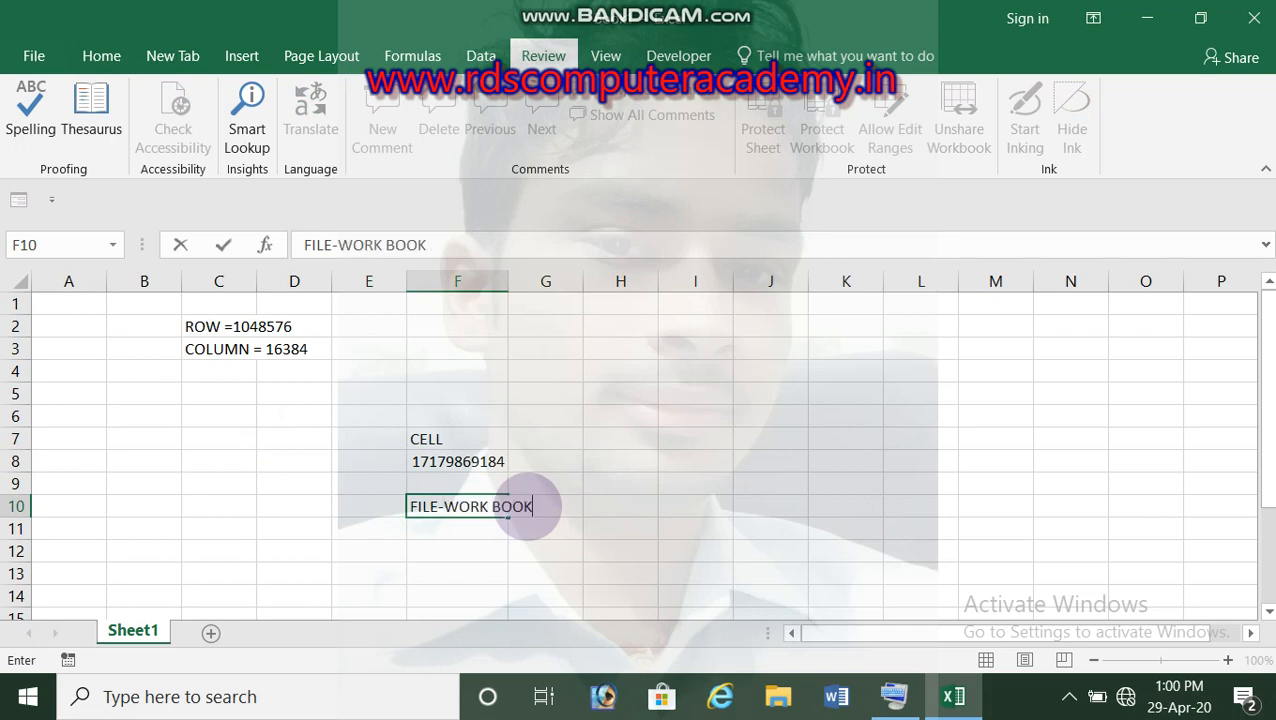
pyautogui.press('Return')
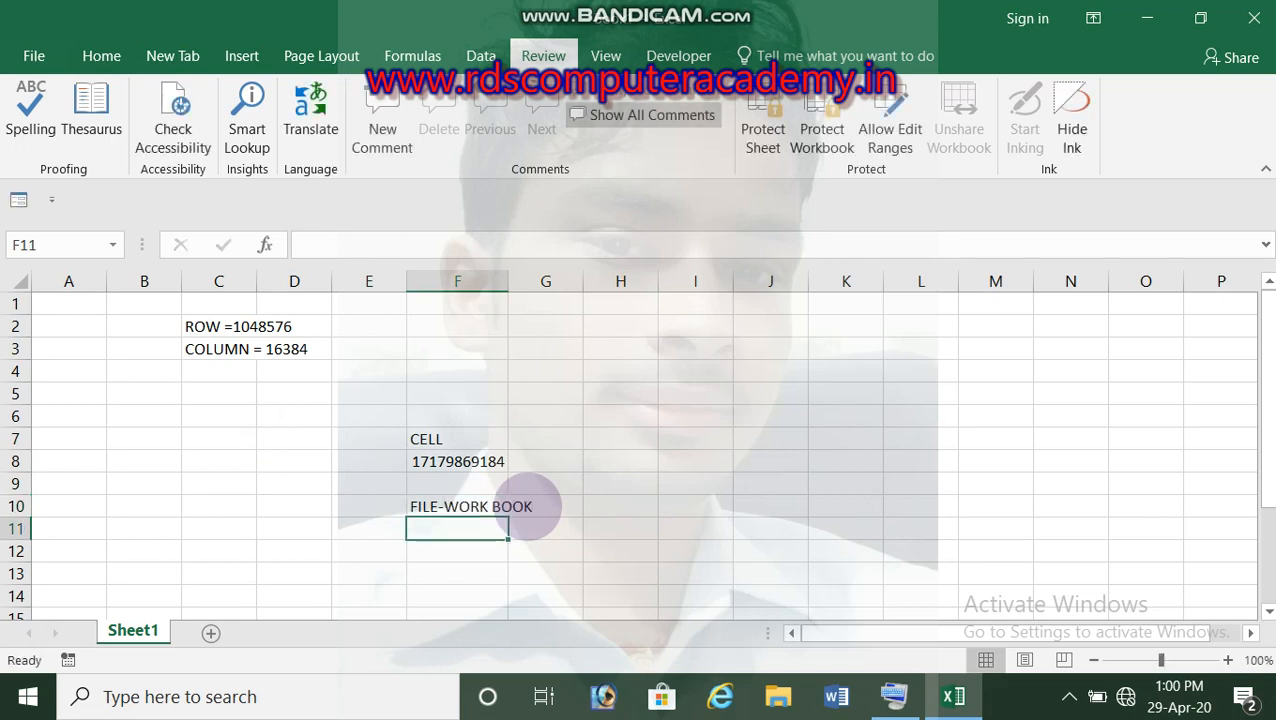
# Enter the note "PAGE- WORKSHEET" in cell F11, using the on-screen keyboard for the final T and minimizing it
pyautogui.write('PAGE')
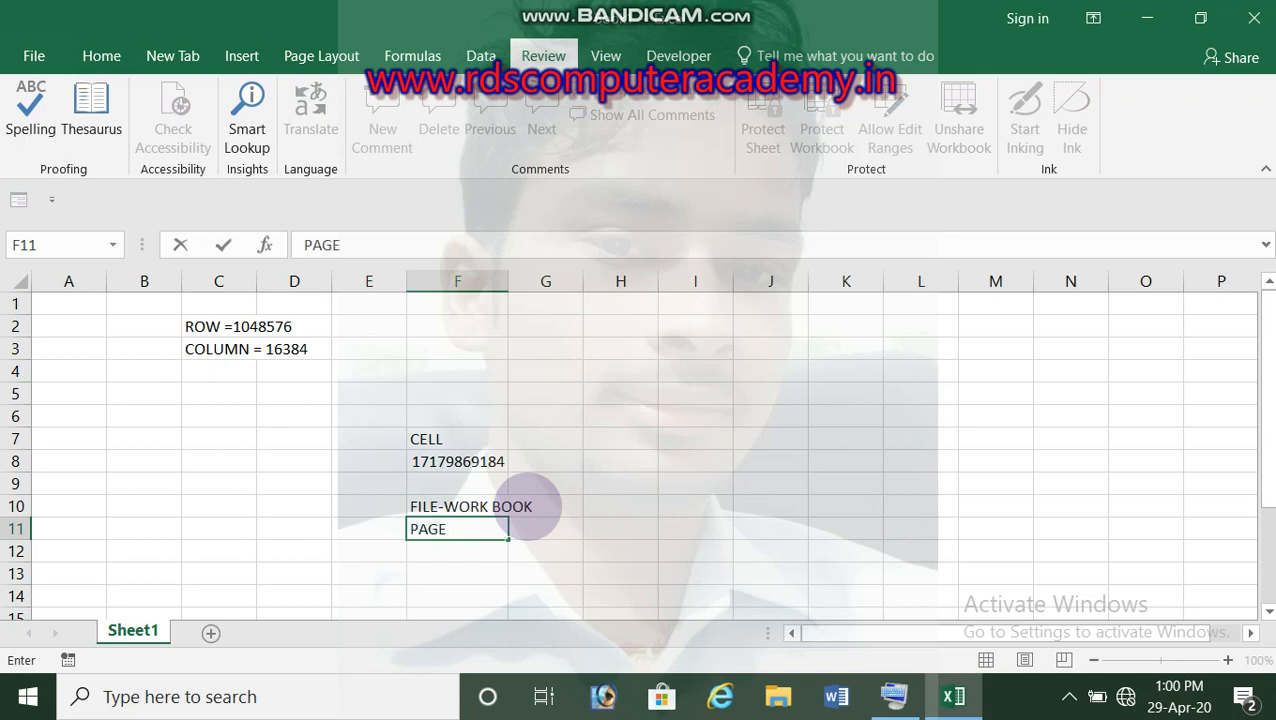
pyautogui.write('- WORKSHEE')
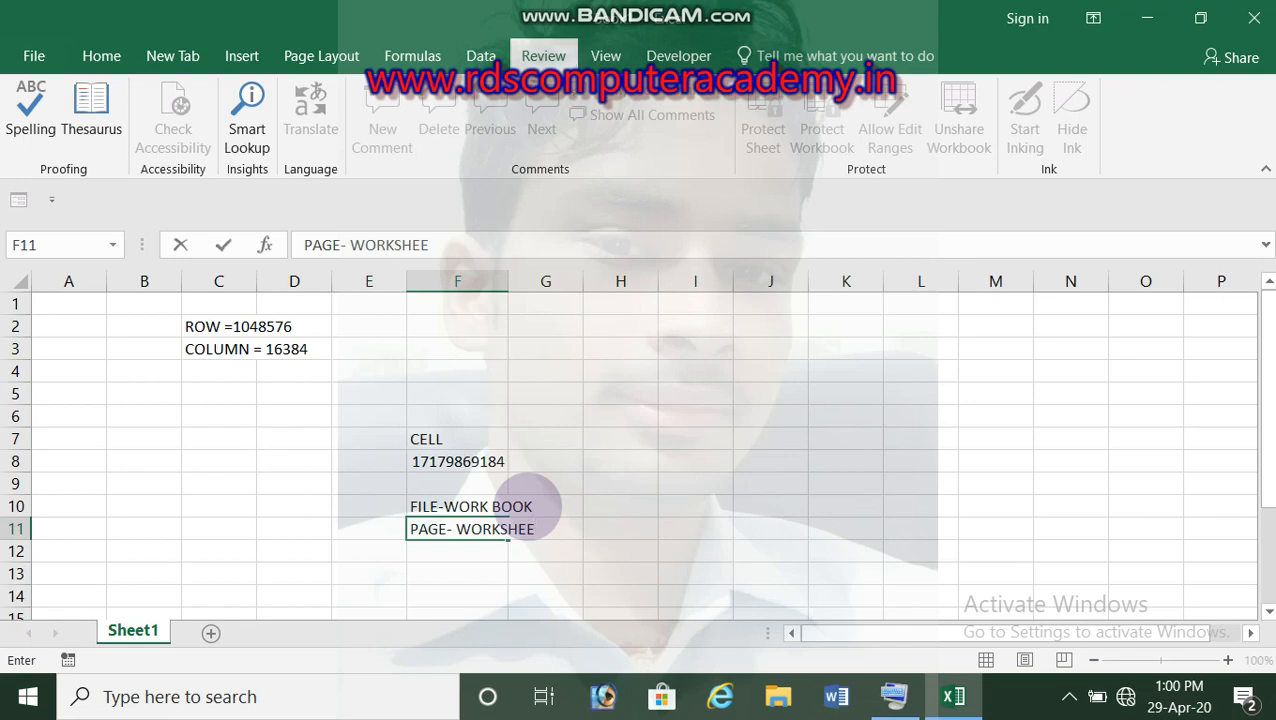
pyautogui.click(893, 697)
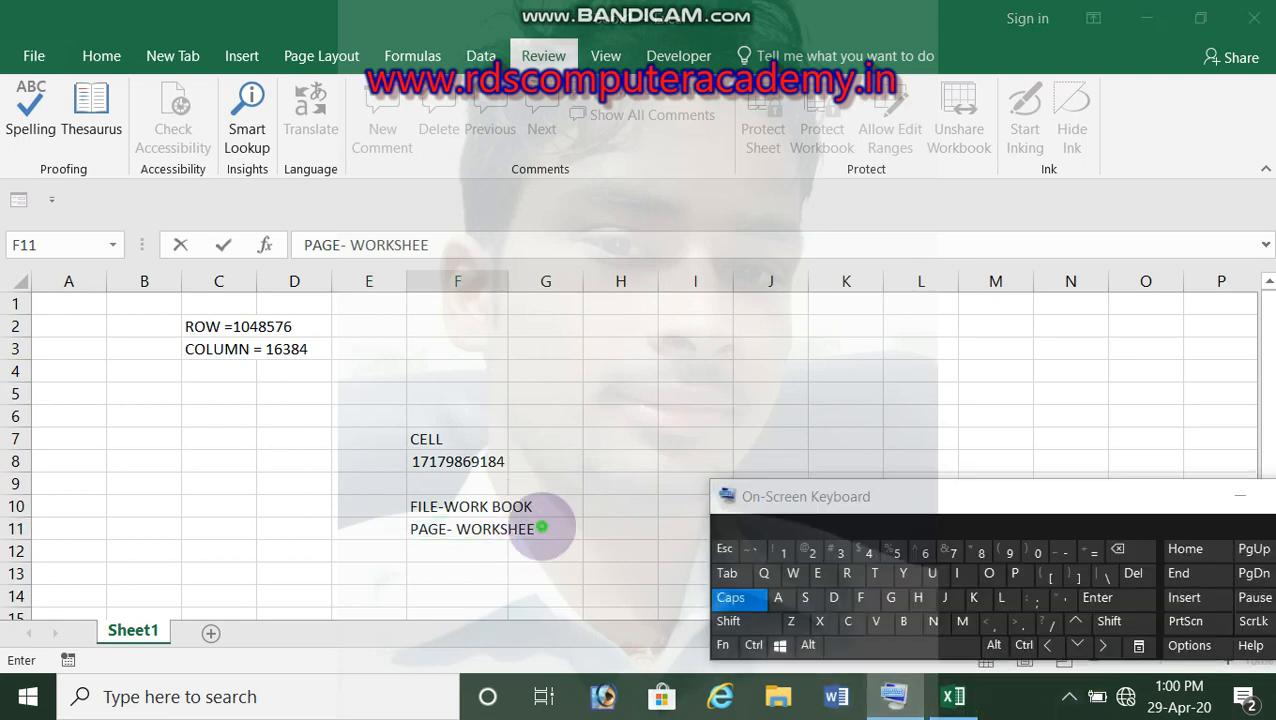
pyautogui.click(875, 573)
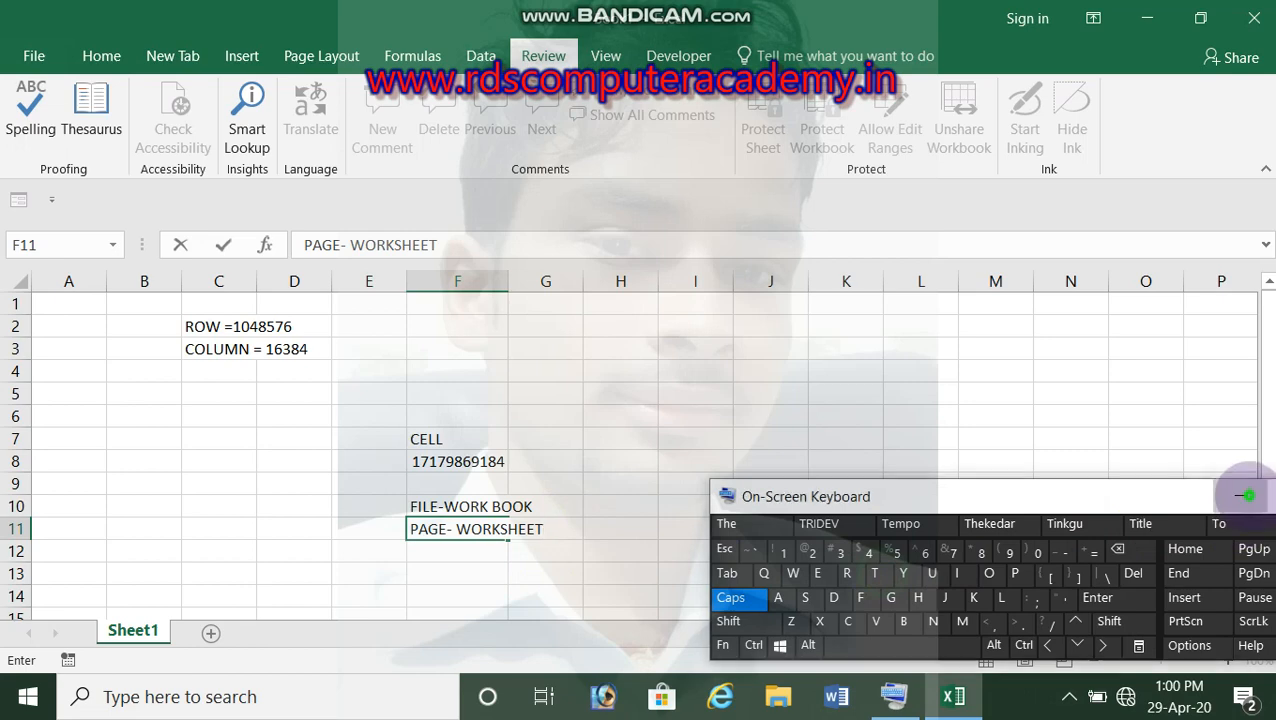
pyautogui.click(1246, 494)
pyautogui.press('Return')
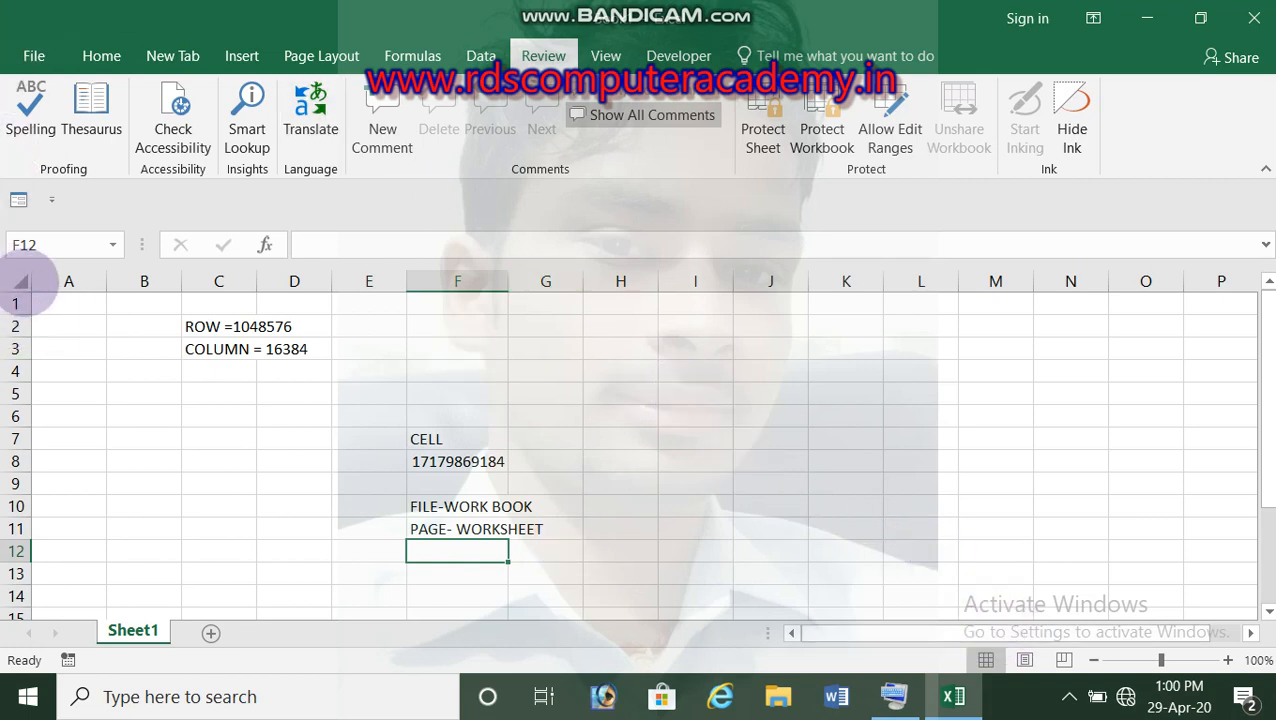
# Select every cell of the worksheet at once and clear the selection with cell L8
pyautogui.click(21, 281)
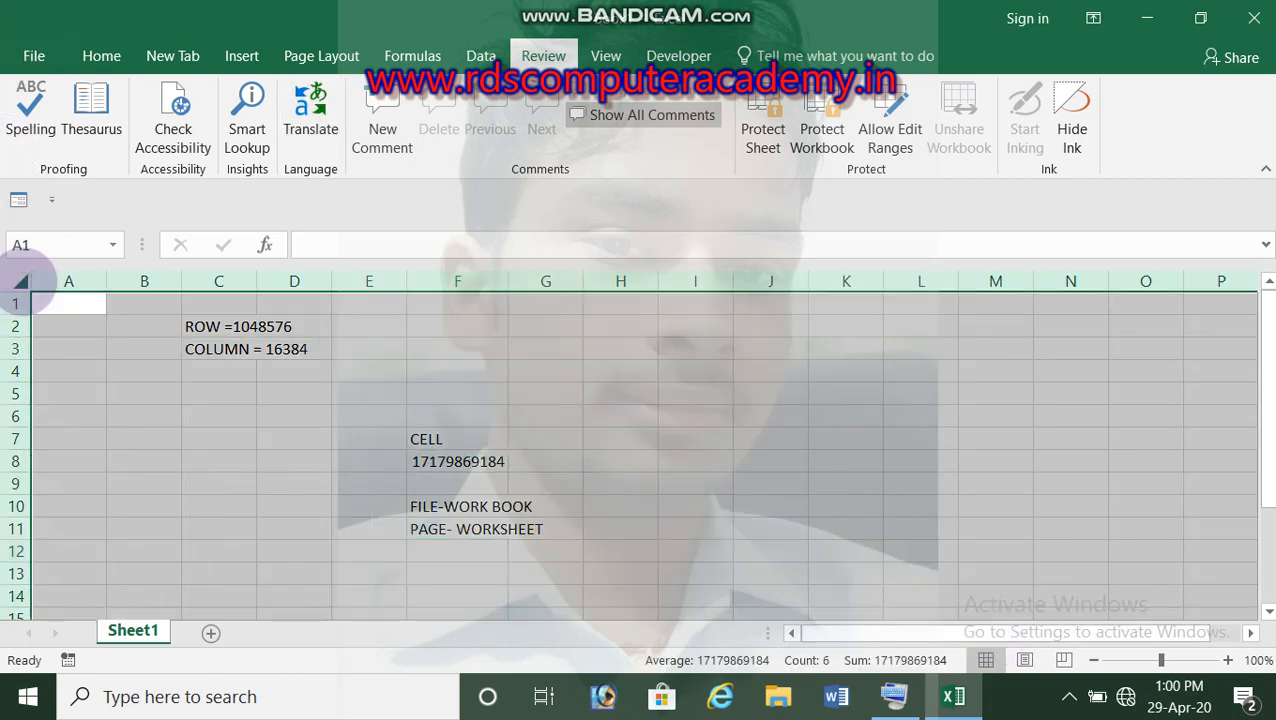
pyautogui.click(921, 461)
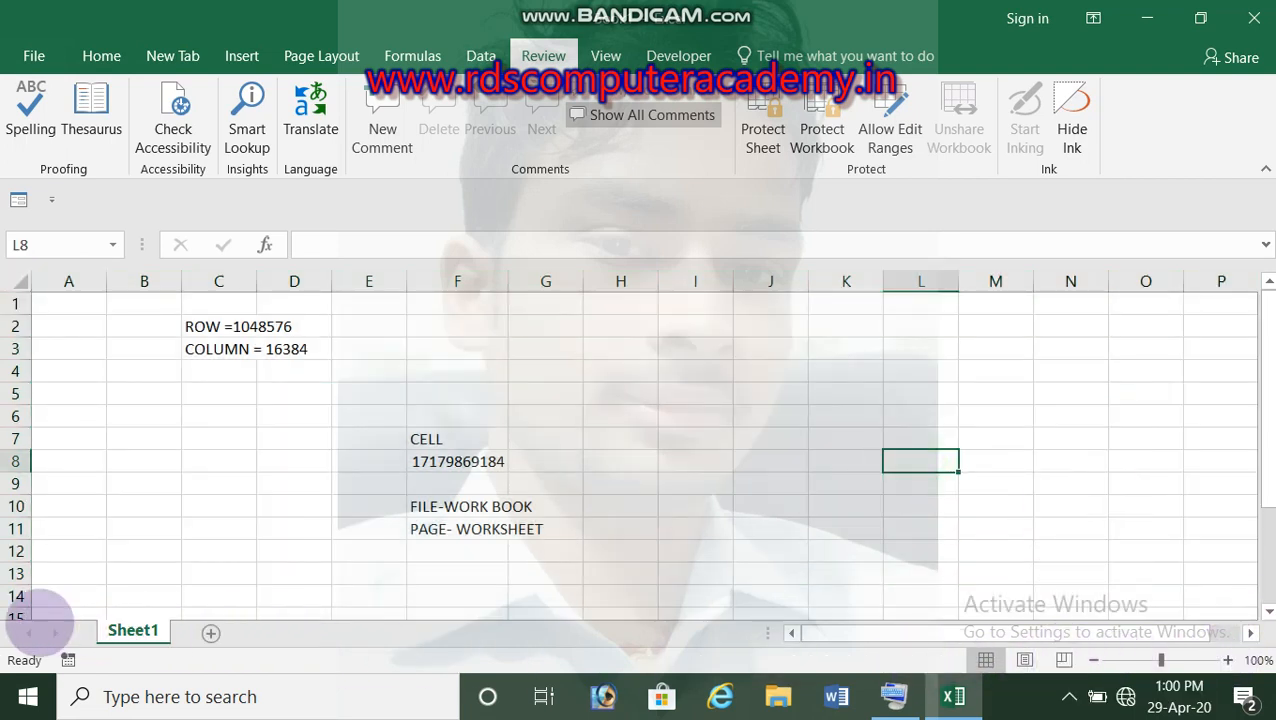
# Add four new worksheets, Sheet2 to Sheet5, to the workbook and return to Sheet1
pyautogui.click(211, 632)
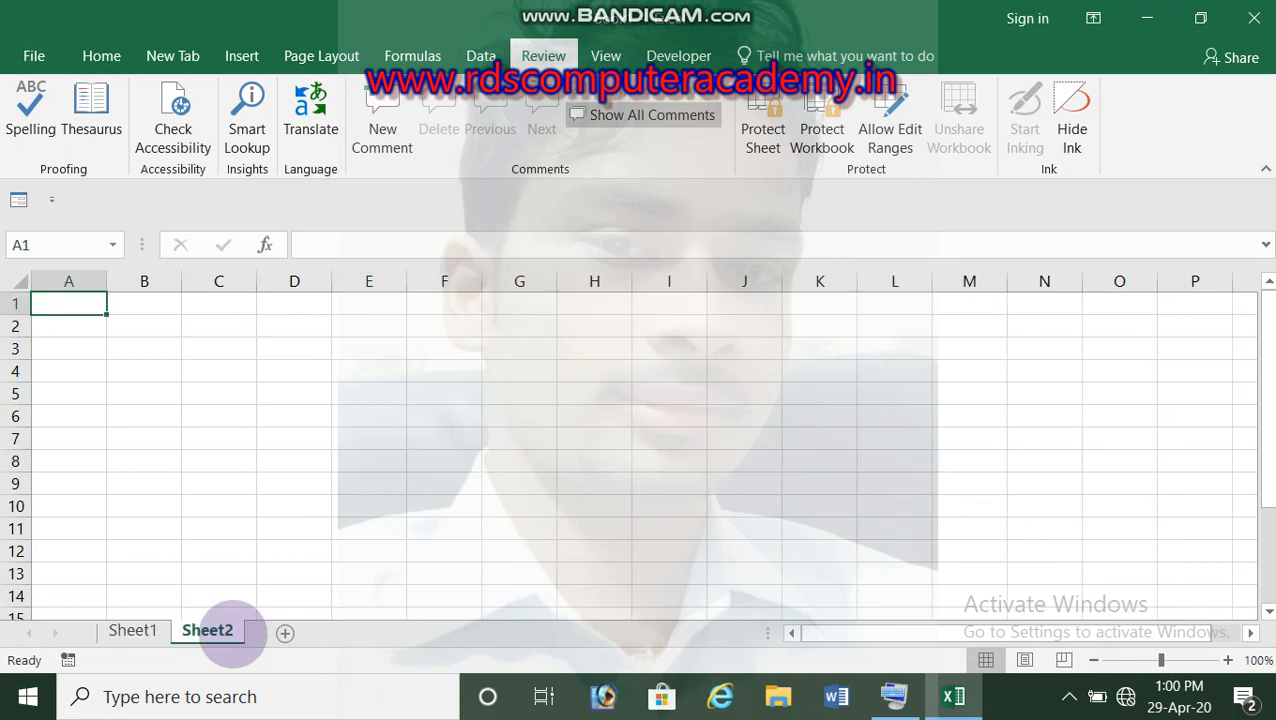
pyautogui.click(285, 632)
pyautogui.click(353, 632)
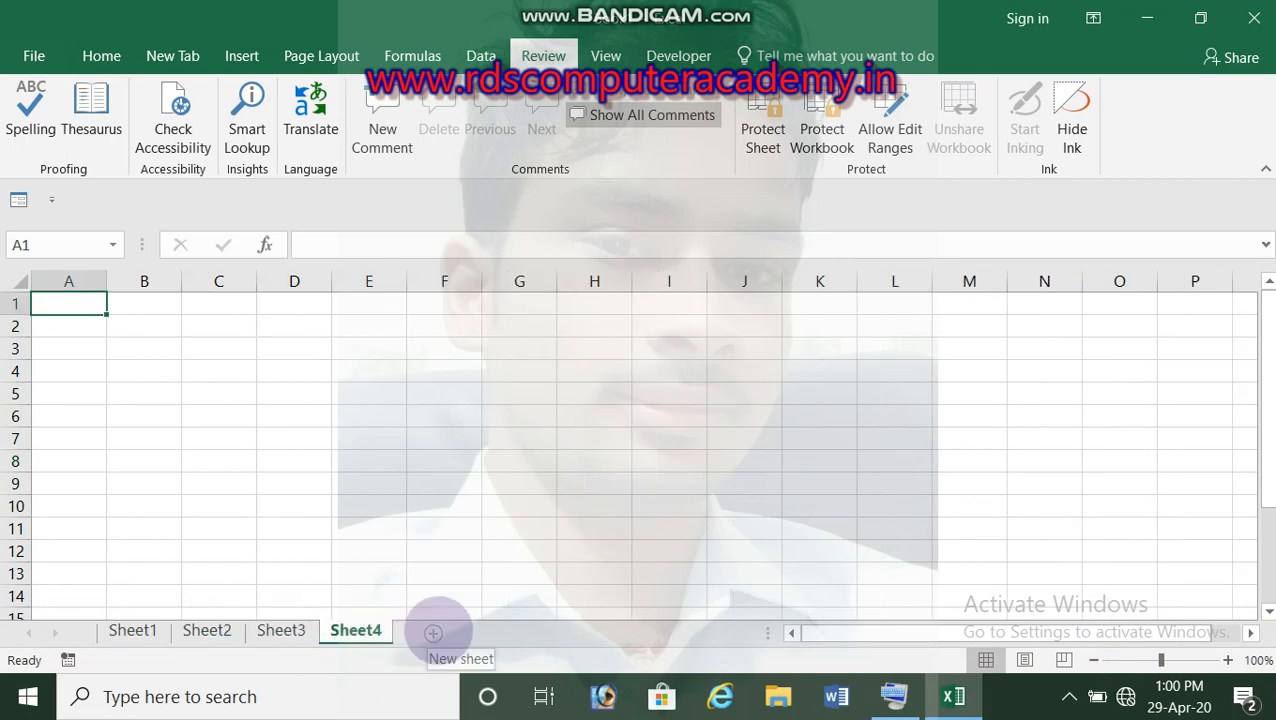
pyautogui.click(433, 632)
pyautogui.click(133, 630)
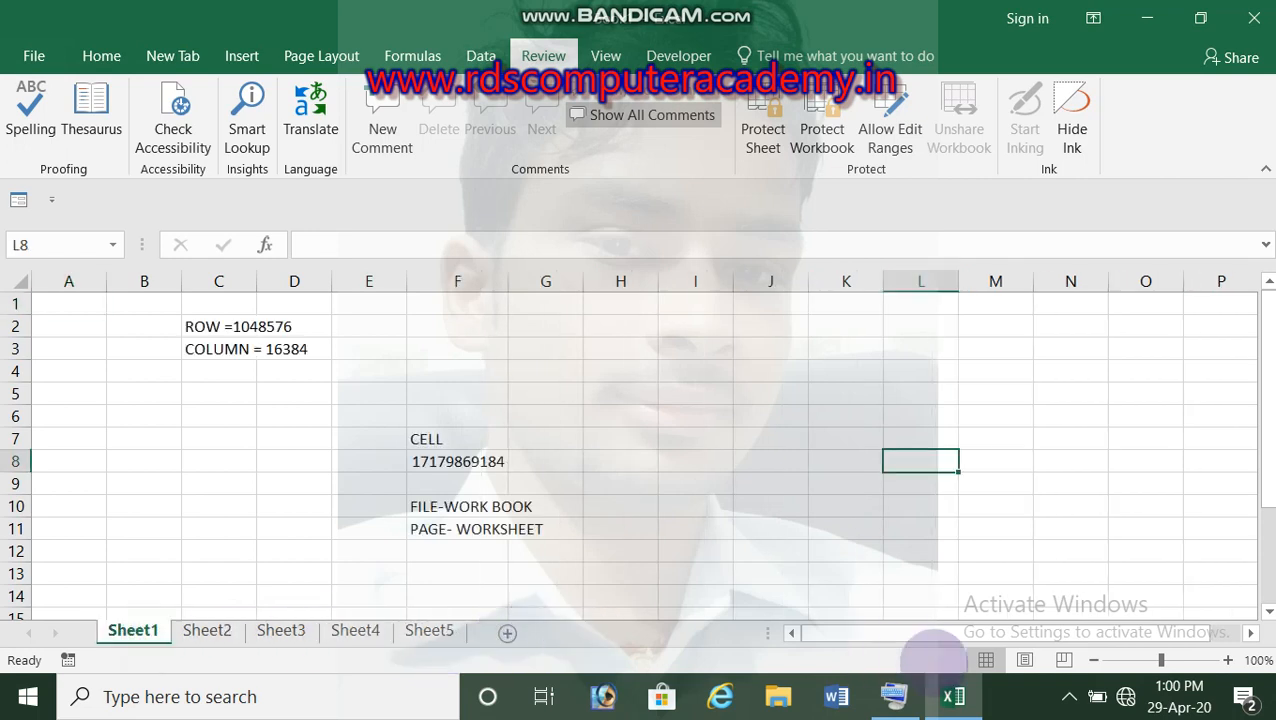
# Show Sheet1 in Page Layout view and Page Break Preview, and return it to Normal view
pyautogui.moveTo(884, 636); pyautogui.dragTo(826, 632)
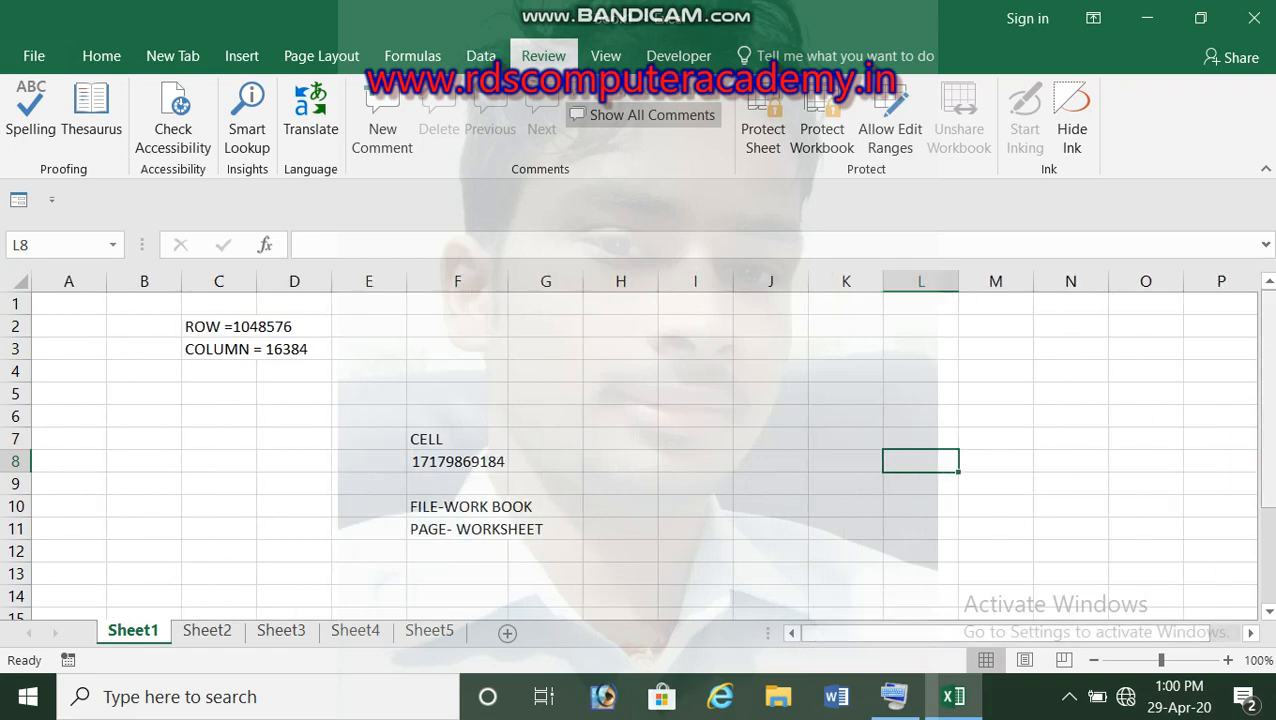
pyautogui.moveTo(1267, 380); pyautogui.dragTo(1266, 388)
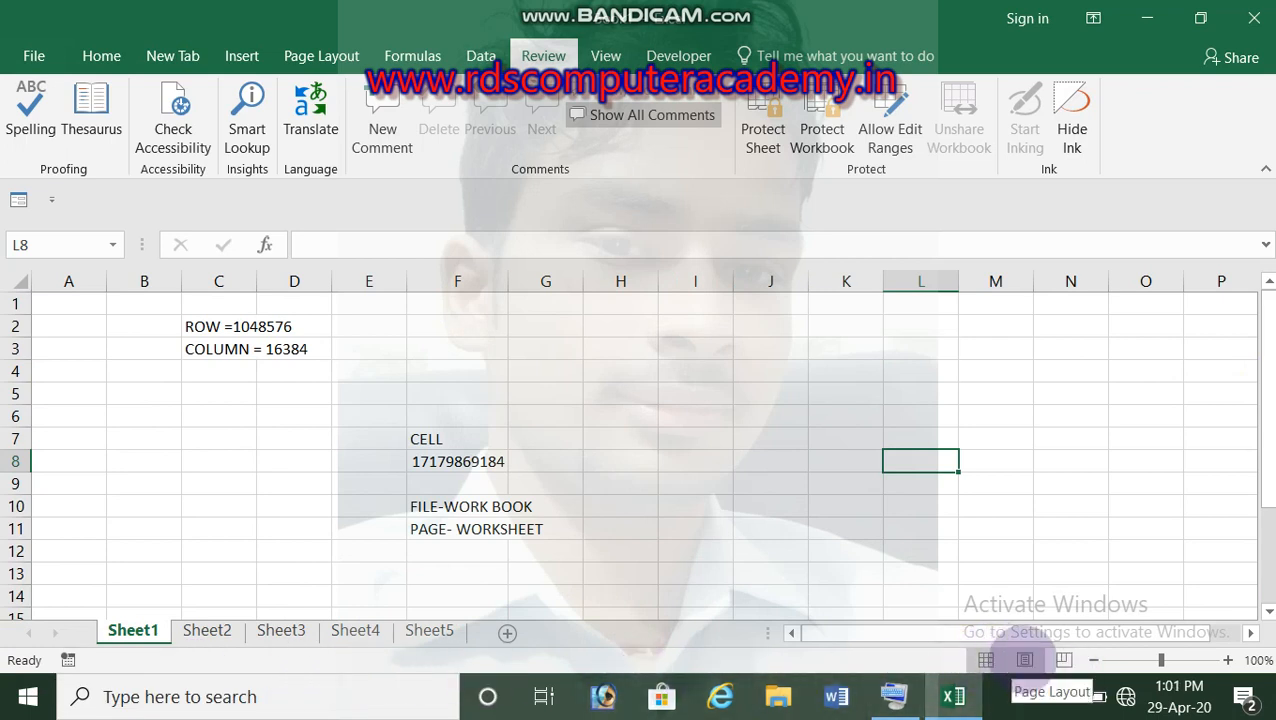
pyautogui.click(1025, 660)
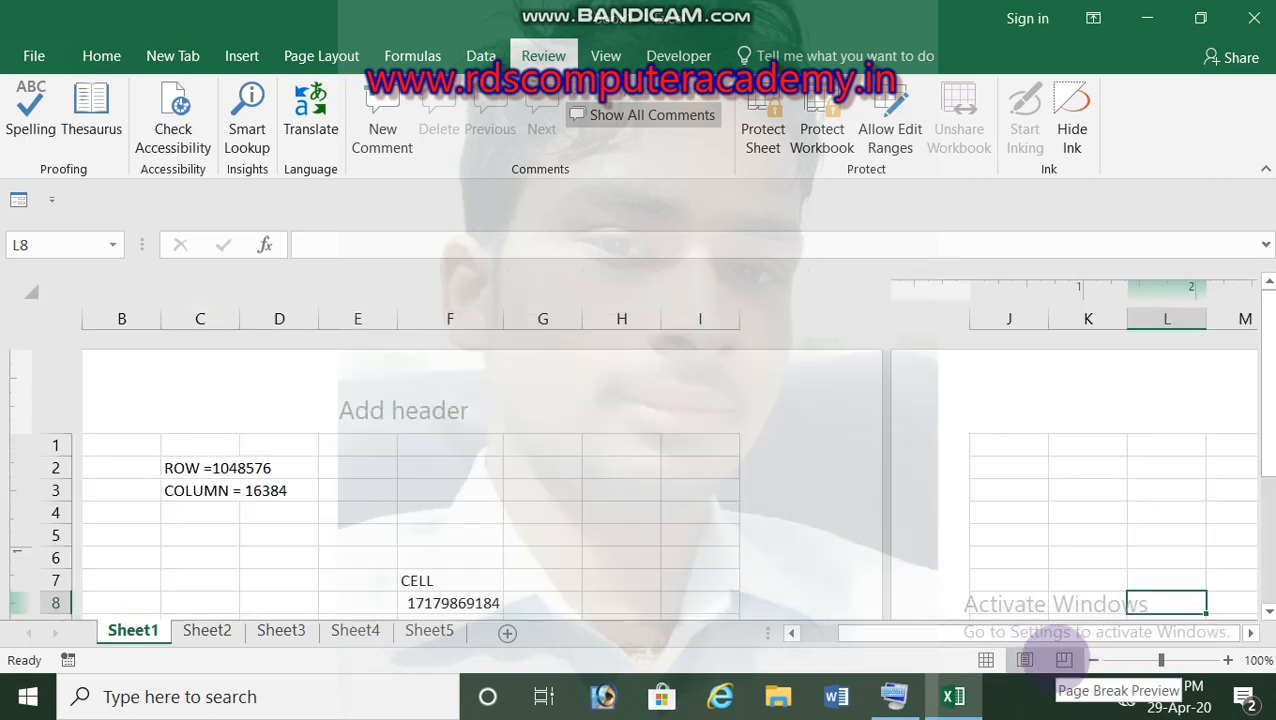
pyautogui.moveTo(856, 633); pyautogui.dragTo(818, 636)
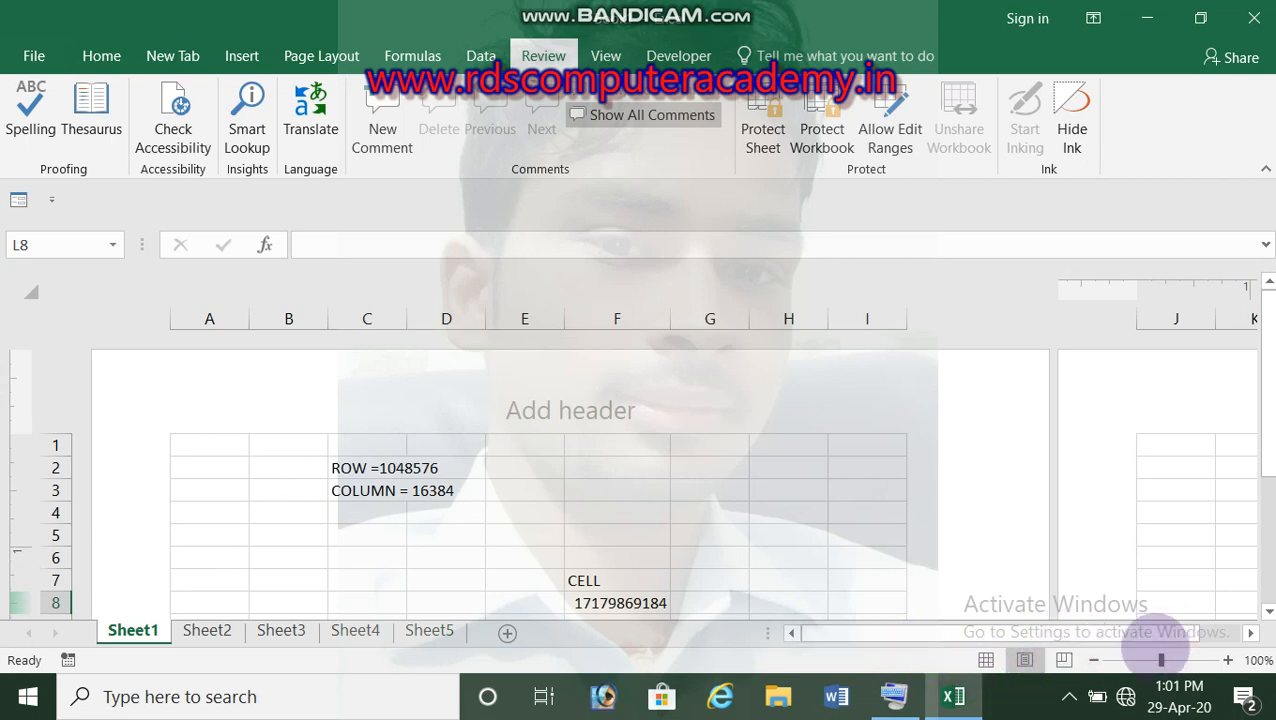
pyautogui.click(1064, 660)
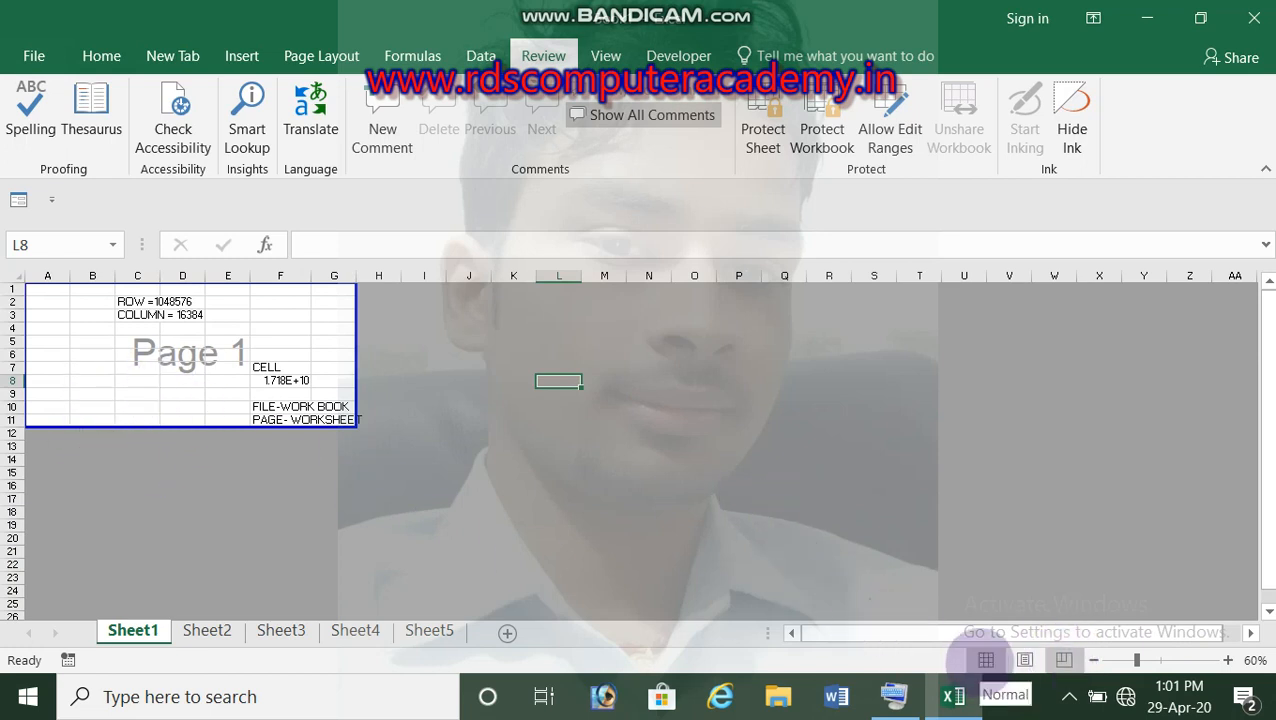
pyautogui.click(986, 660)
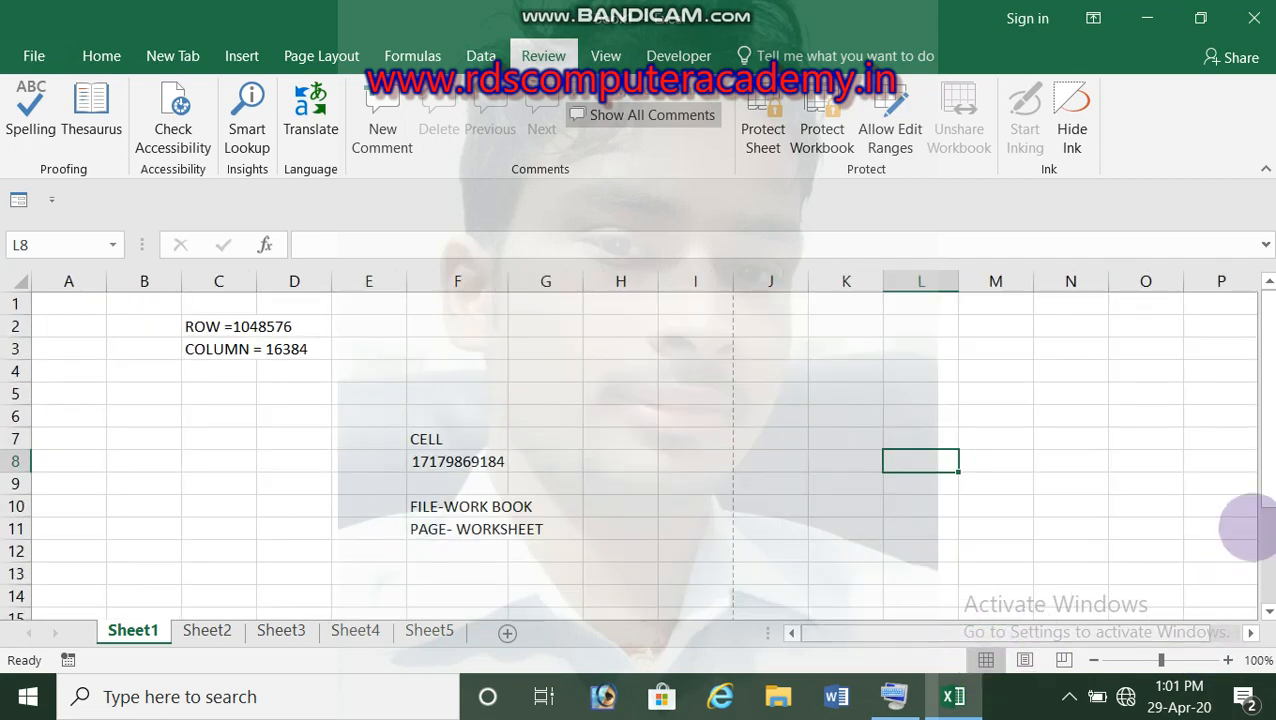
pyautogui.moveTo(1269, 473); pyautogui.dragTo(1255, 398)
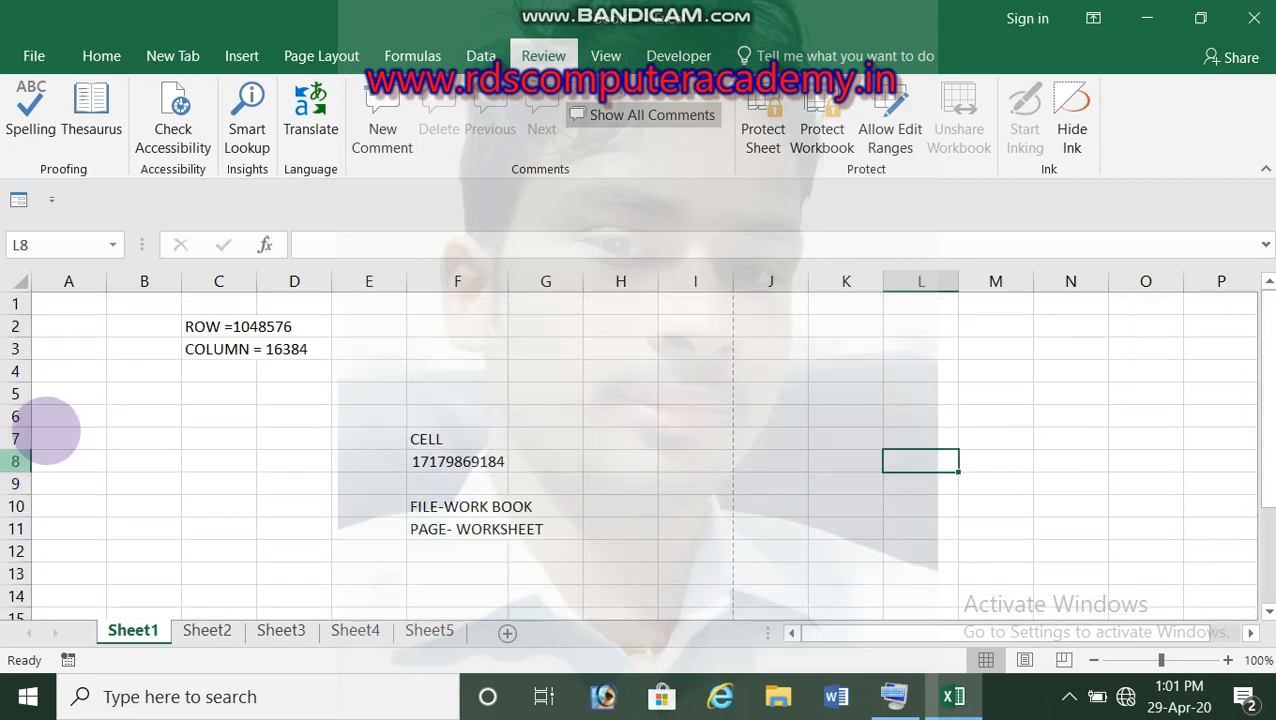
# Highlight the block of cells around all the notes on Sheet1 and clear the selection with cell H13
pyautogui.click(122, 345)
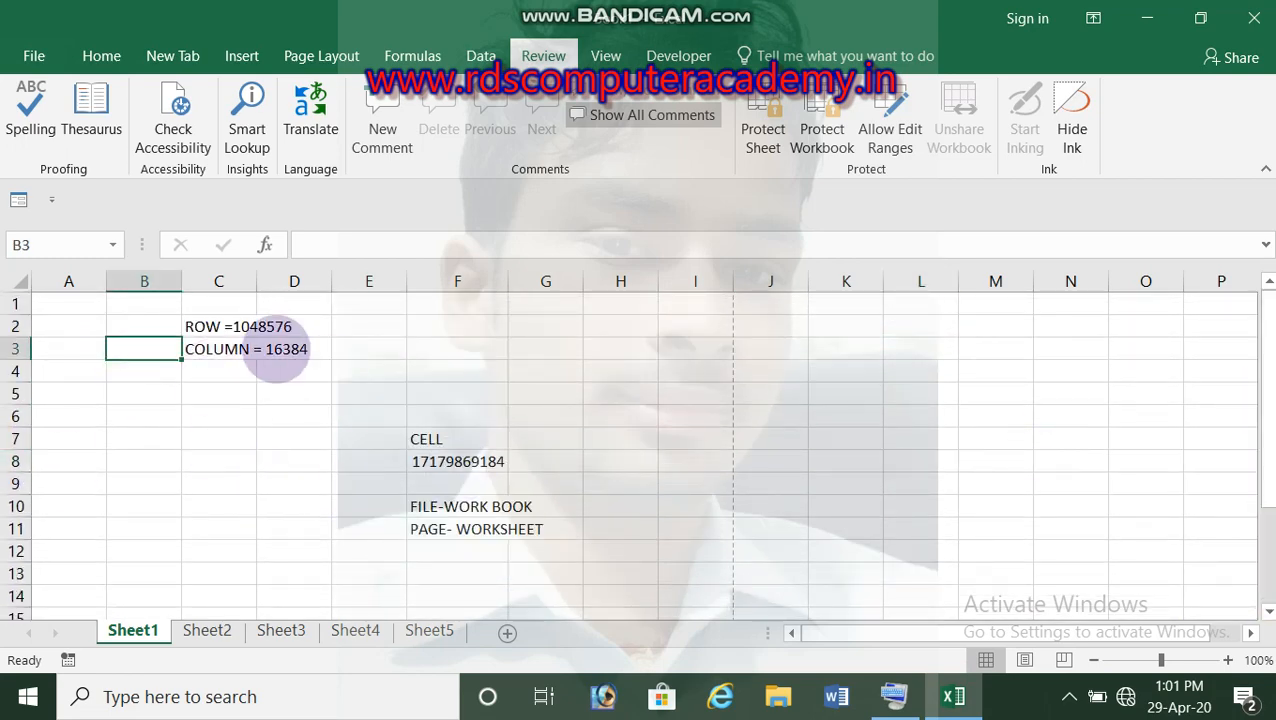
pyautogui.moveTo(151, 307); pyautogui.dragTo(587, 567)
pyautogui.click(586, 566)
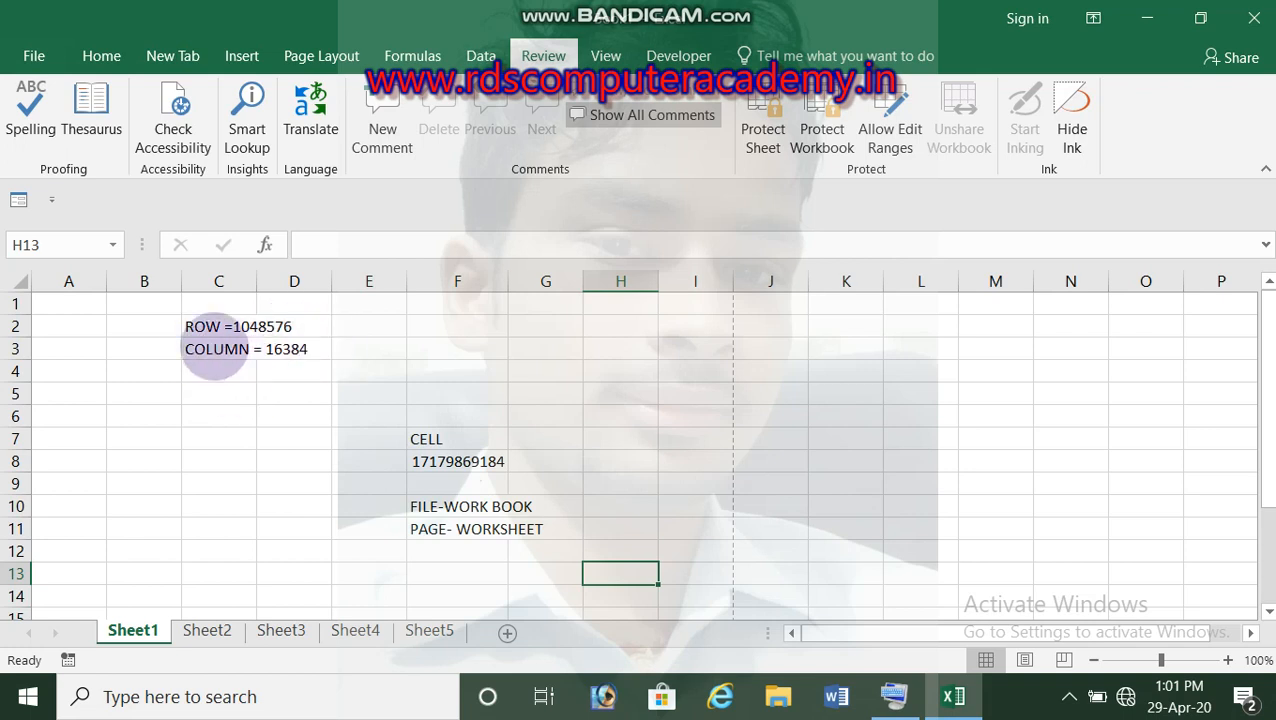
# Enter "1-" in cell E2 beside the row note and "A-B" in cell E3 beside the column note
pyautogui.click(355, 326)
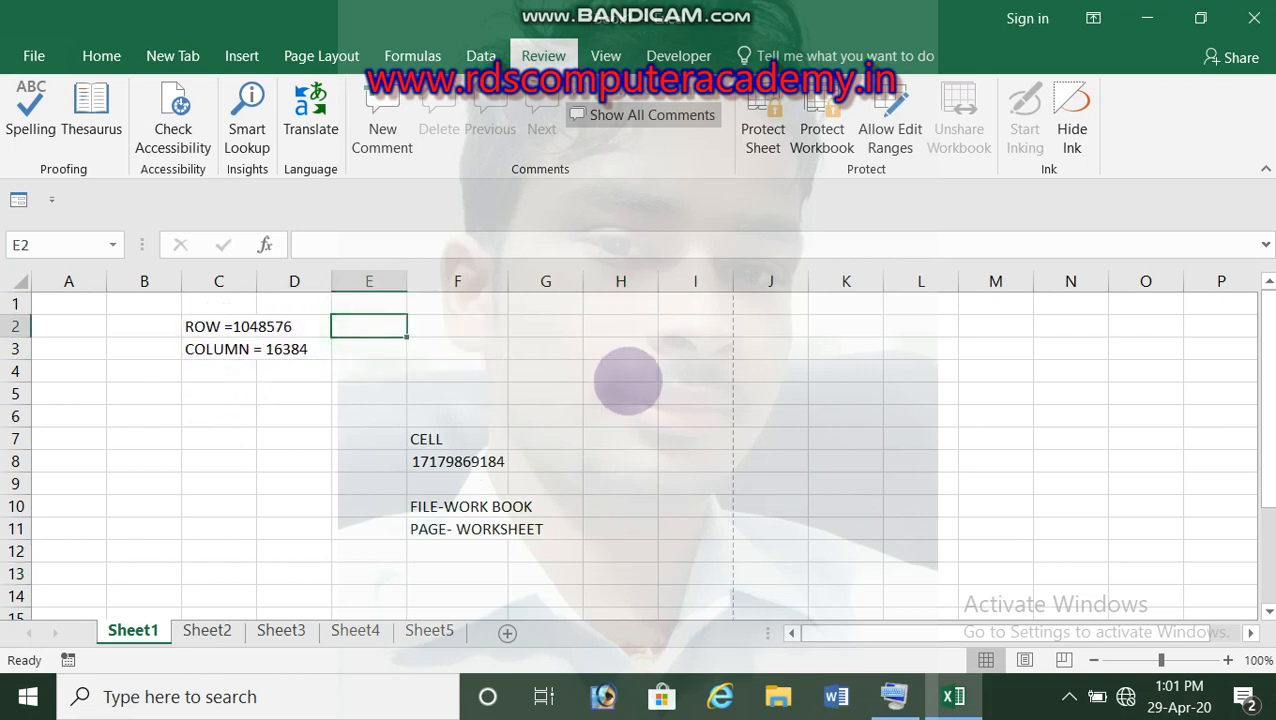
pyautogui.write('1-')
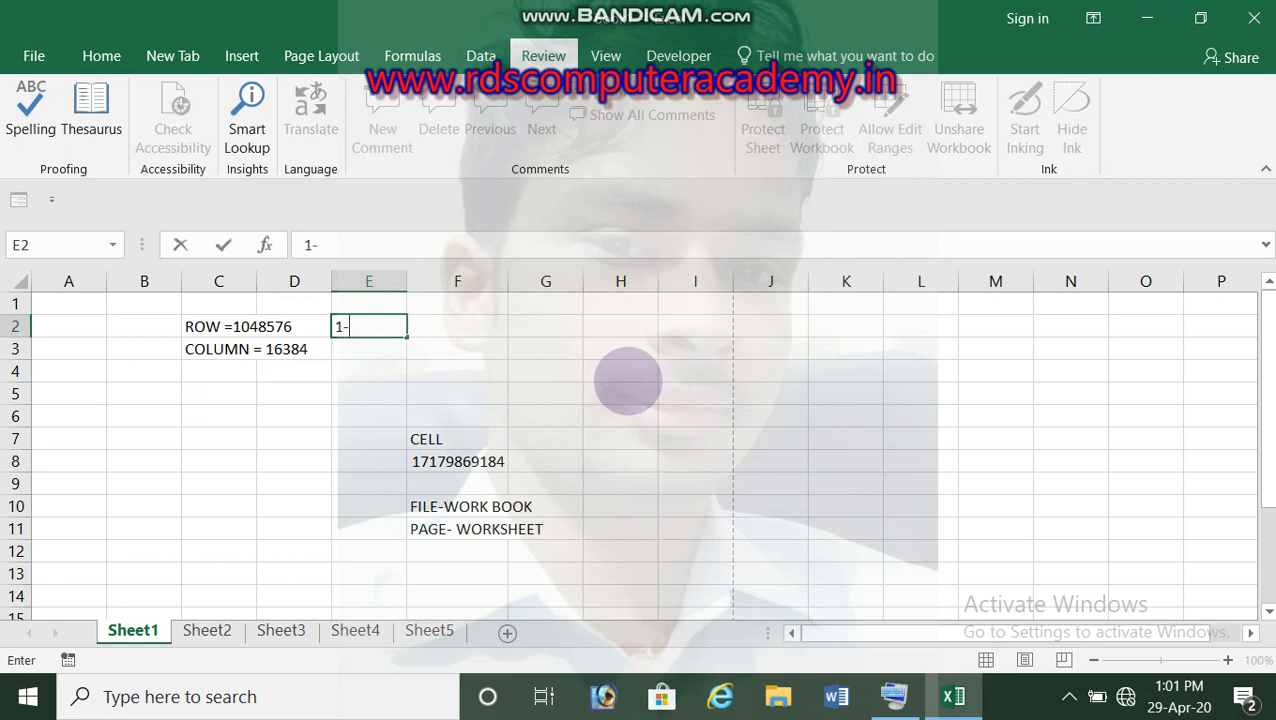
pyautogui.press('Return')
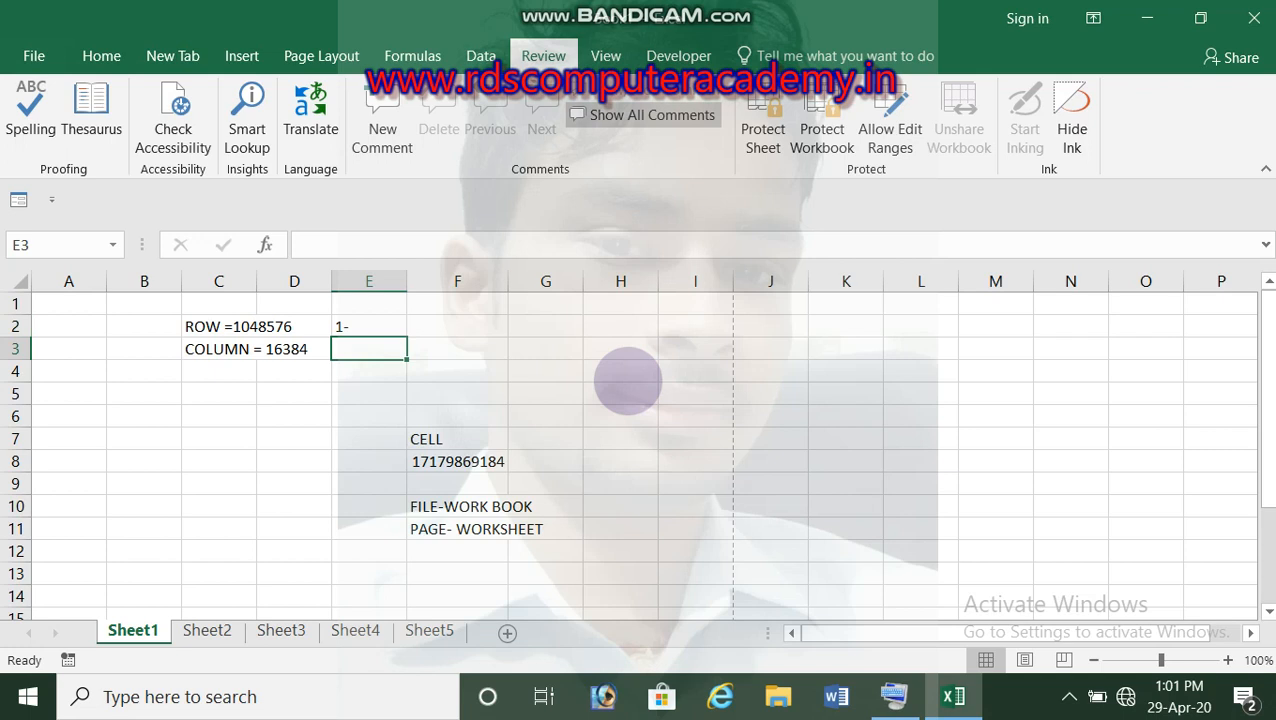
pyautogui.write('A-B')
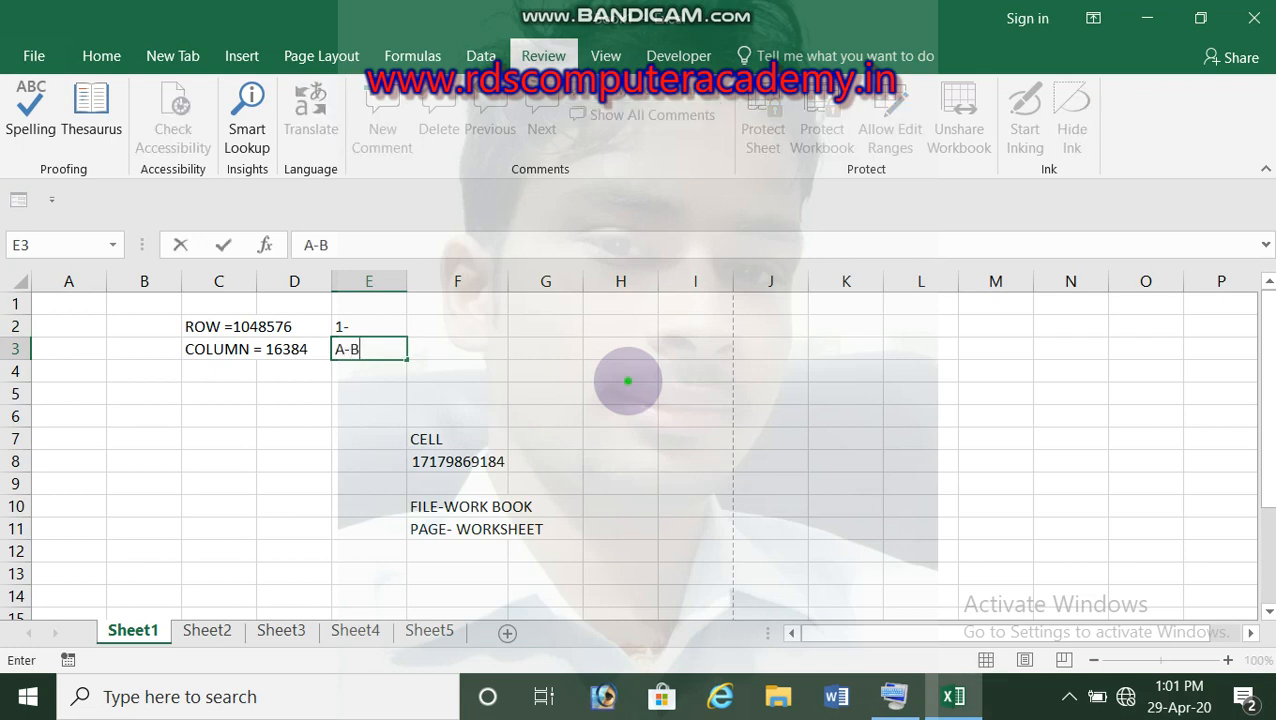
pyautogui.click(627, 378)
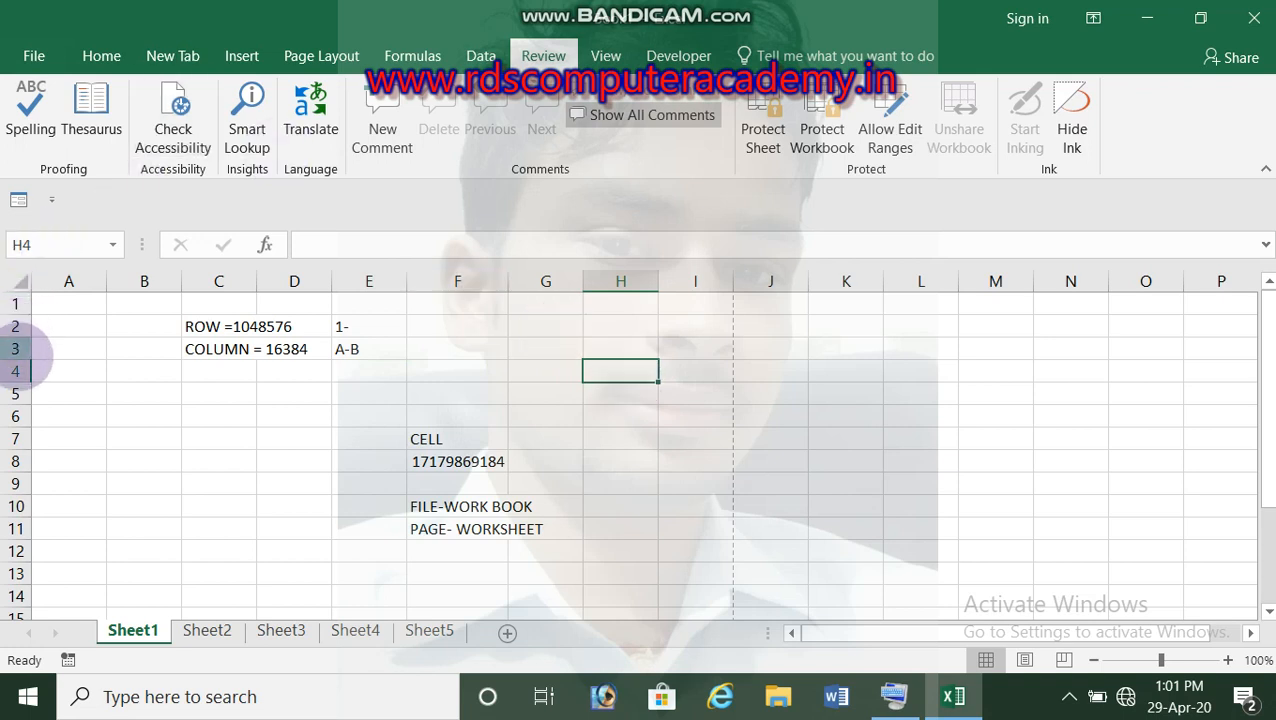
# Highlight the range B2:H13 around the notes and clear the selection with cell G5
pyautogui.click(19, 346)
pyautogui.click(552, 399)
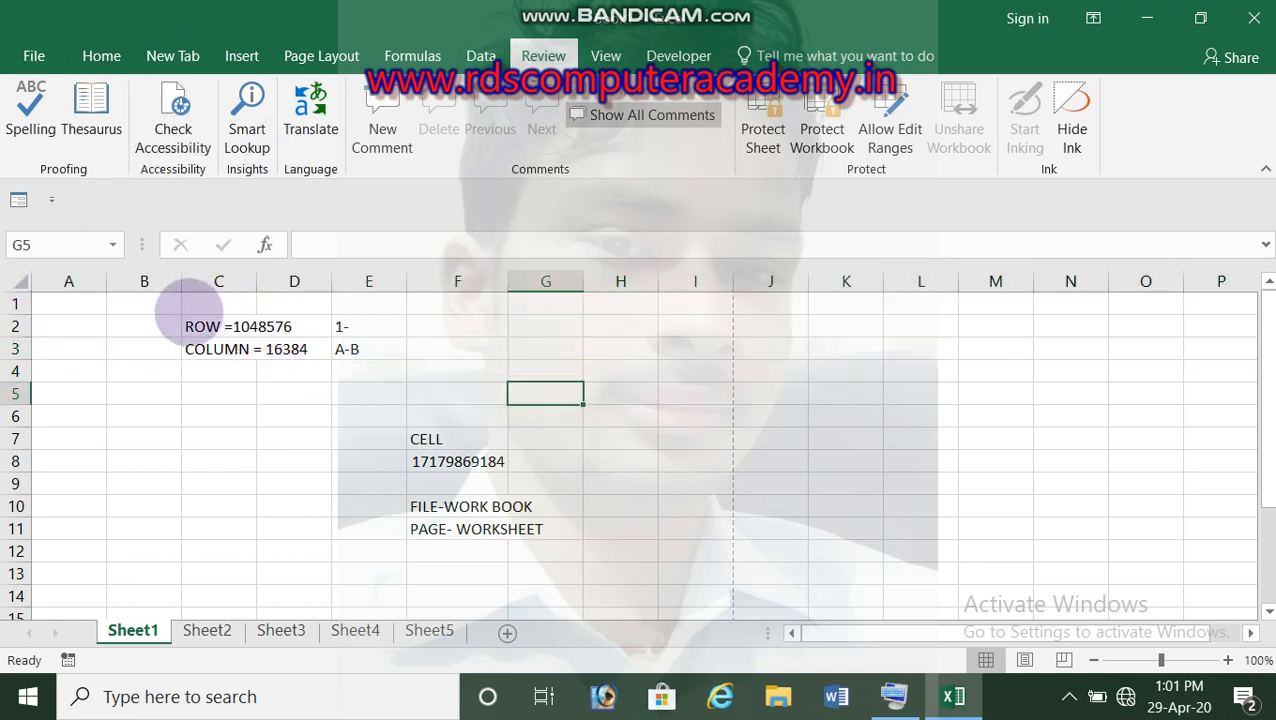
pyautogui.moveTo(176, 322); pyautogui.dragTo(500, 530)
pyautogui.moveTo(581, 568); pyautogui.dragTo(584, 561)
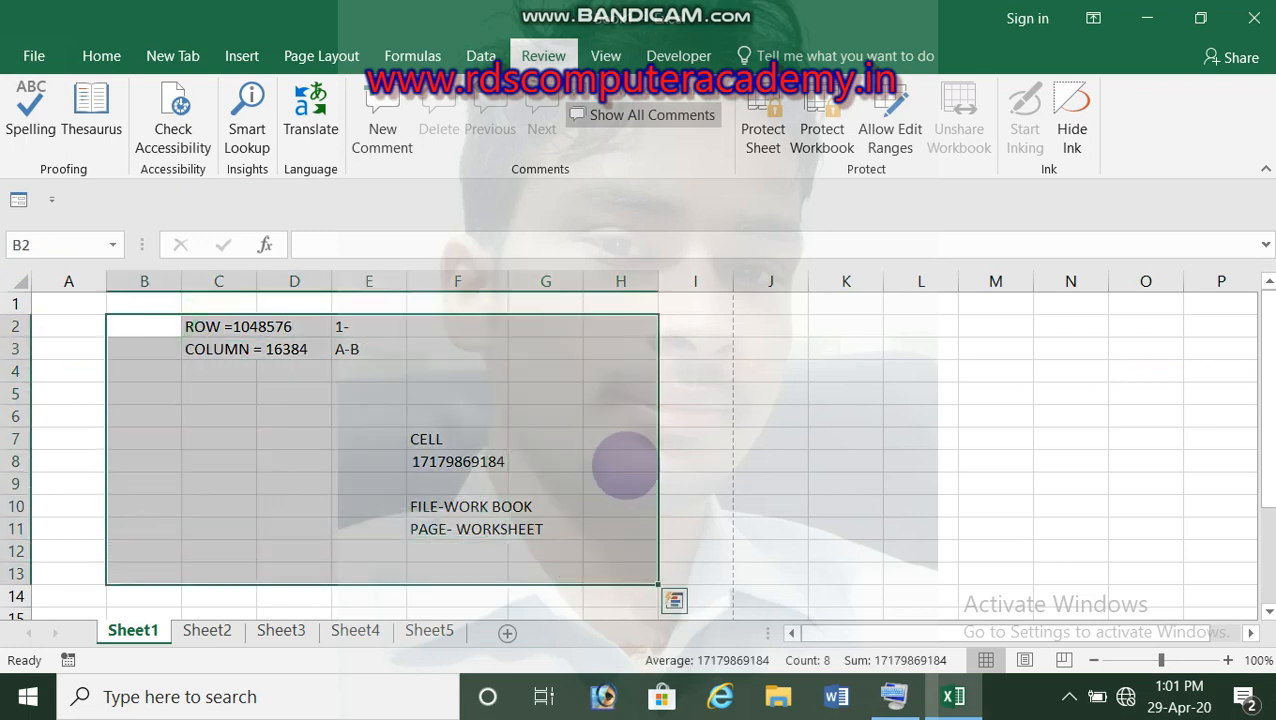
pyautogui.click(622, 462)
pyautogui.click(558, 393)
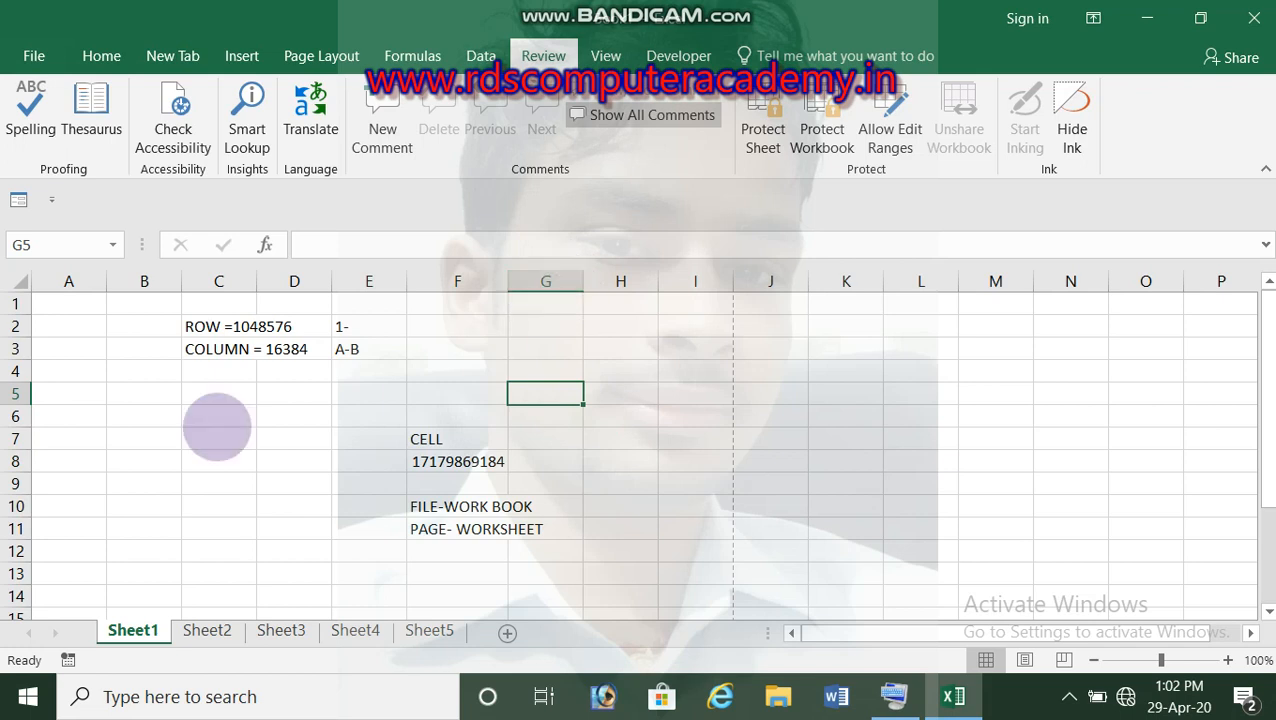
# Enter the cell's own address, "G5", in cell G5
pyautogui.click(552, 393)
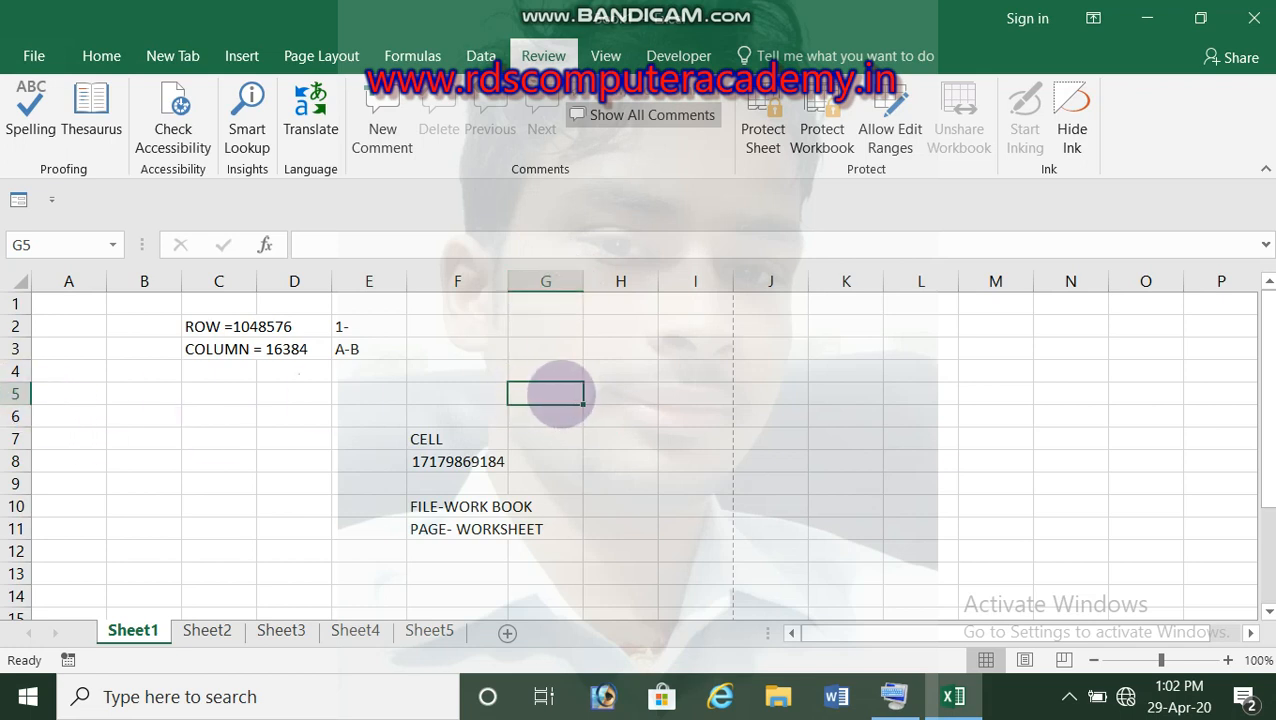
pyautogui.write('G5')
pyautogui.press('Return')
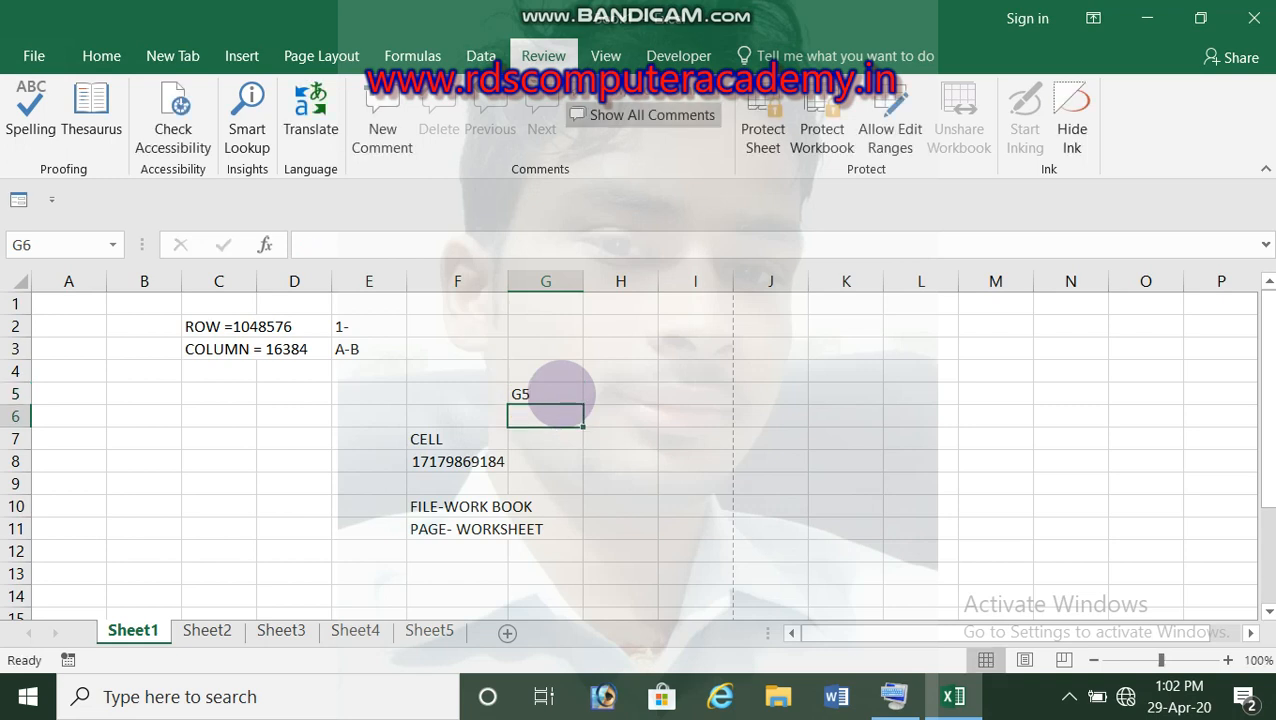
# Select single cells in turn, including I2, G4 and H3, to examine how their addresses combine column and row
pyautogui.click(561, 394)
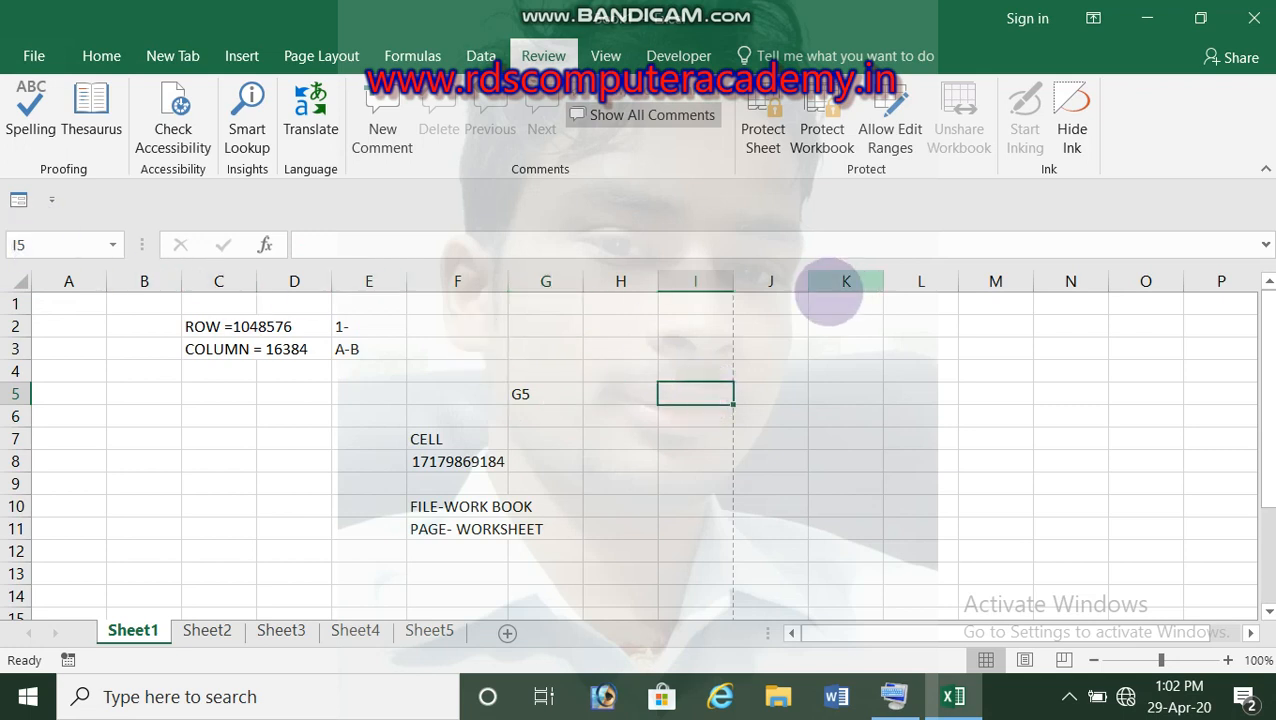
pyautogui.click(708, 327)
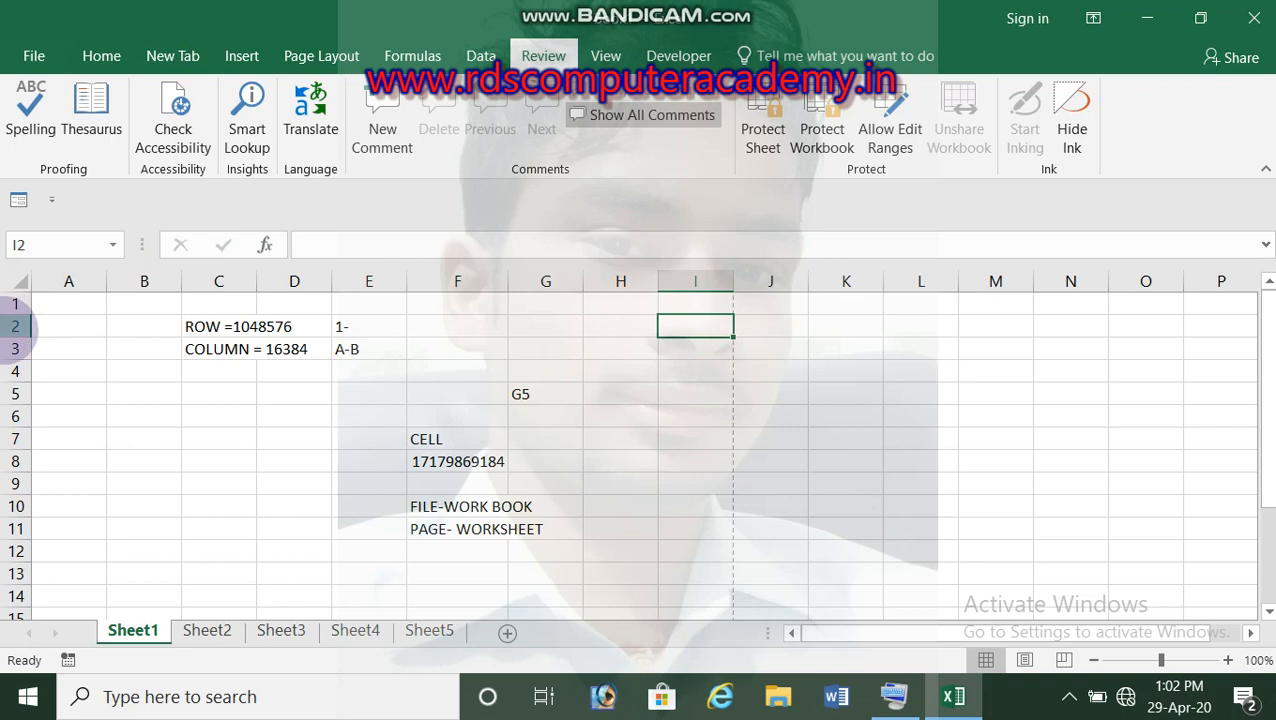
pyautogui.click(565, 370)
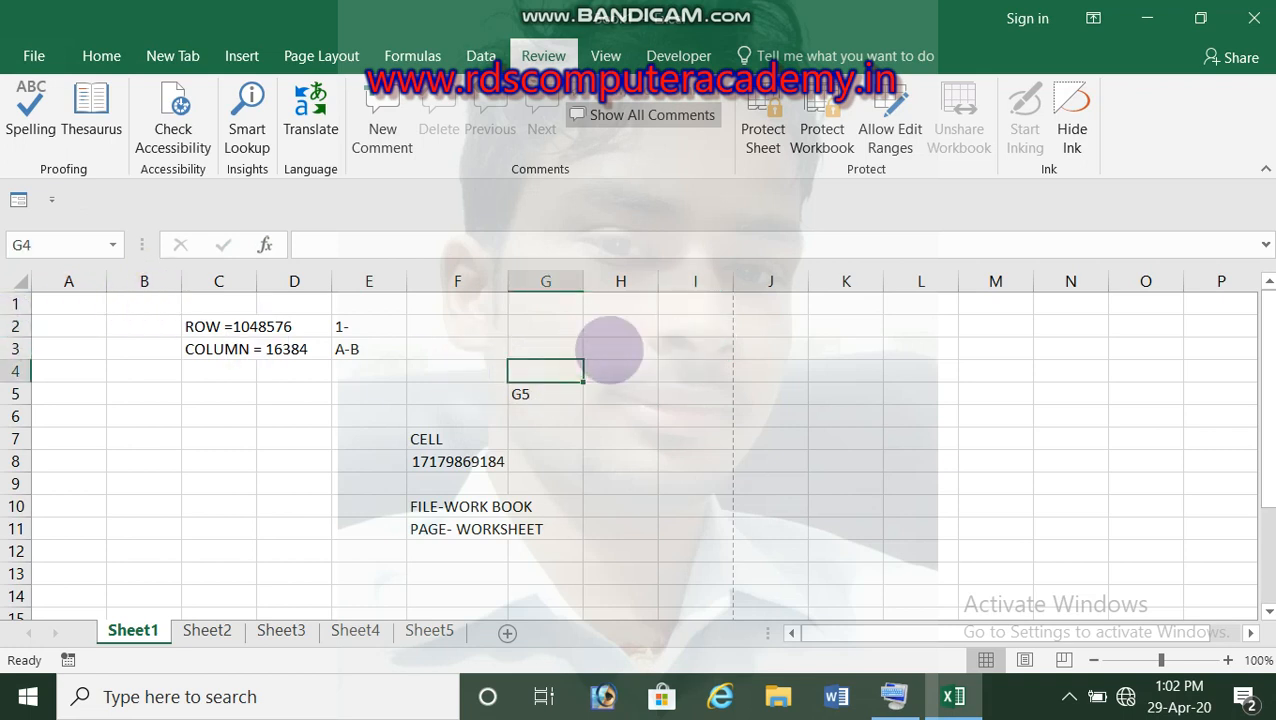
pyautogui.click(610, 350)
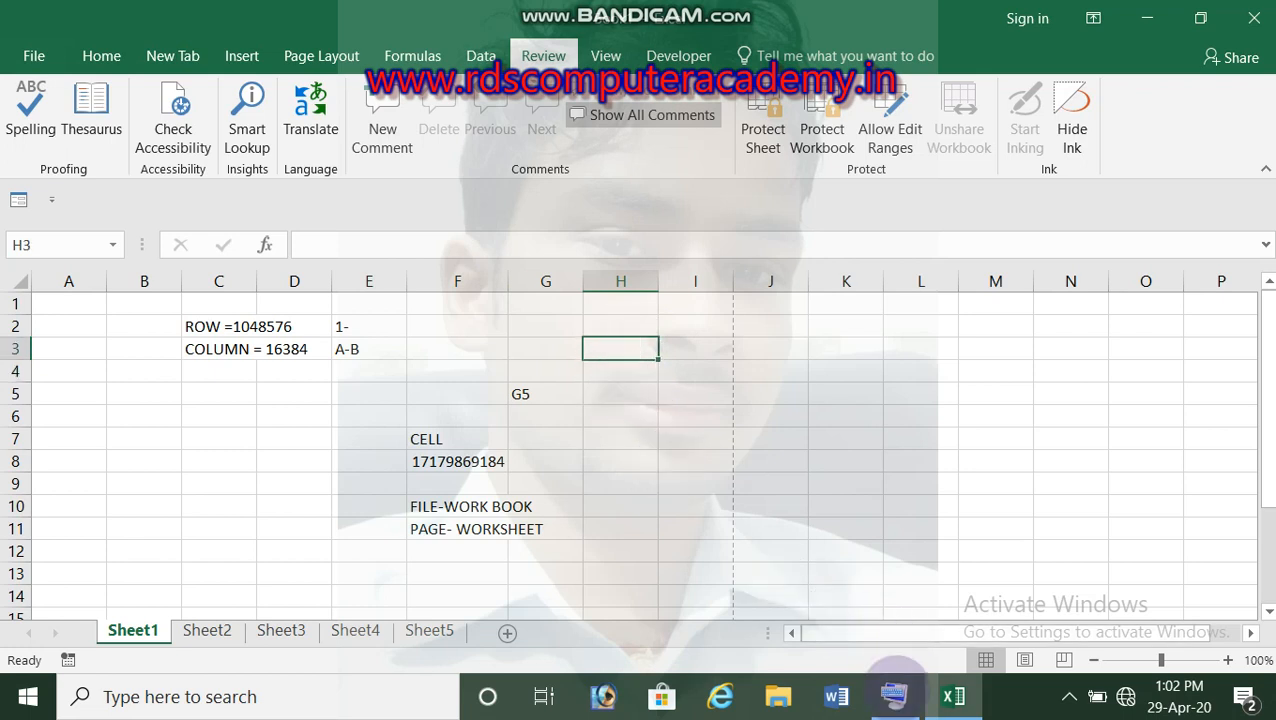
# Switch to the Bandicam recorder to check the recording time, and minimize its window
pyautogui.click(1069, 697)
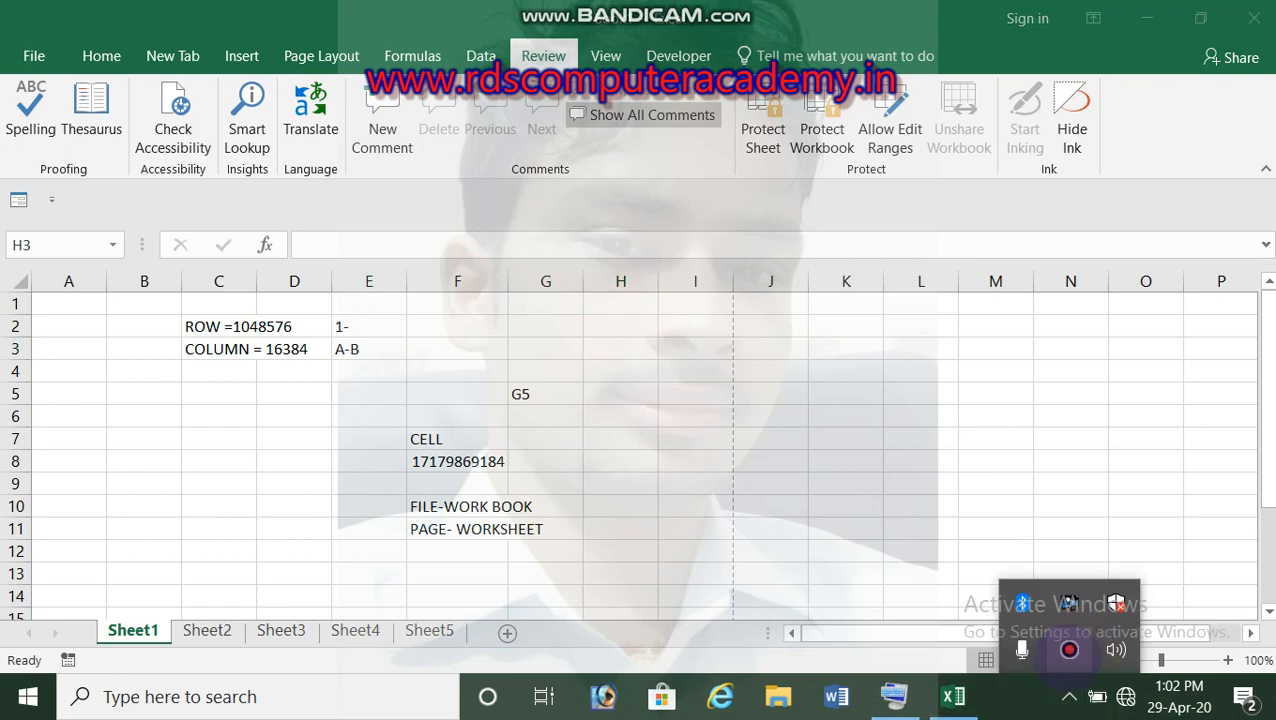
pyautogui.click(1069, 650)
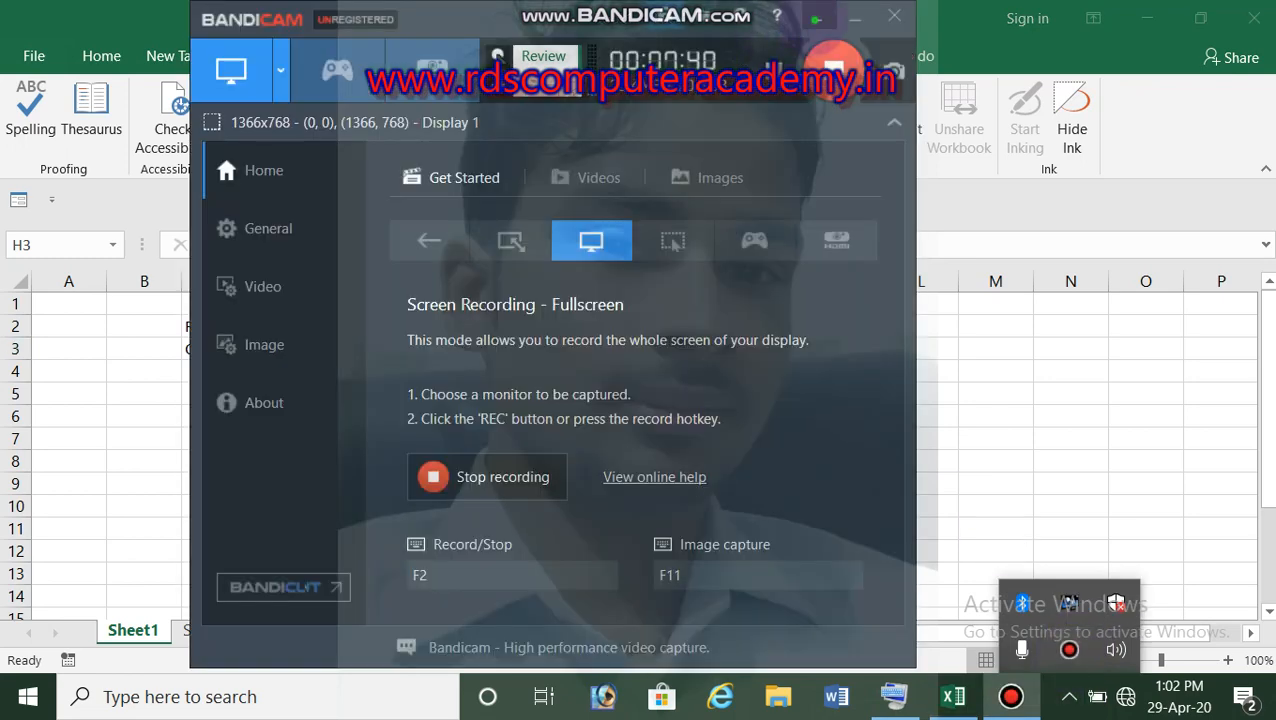
pyautogui.click(817, 17)
# Highlight the range B1:G12 containing the notes and clear the selection with cell A1
pyautogui.click(441, 390)
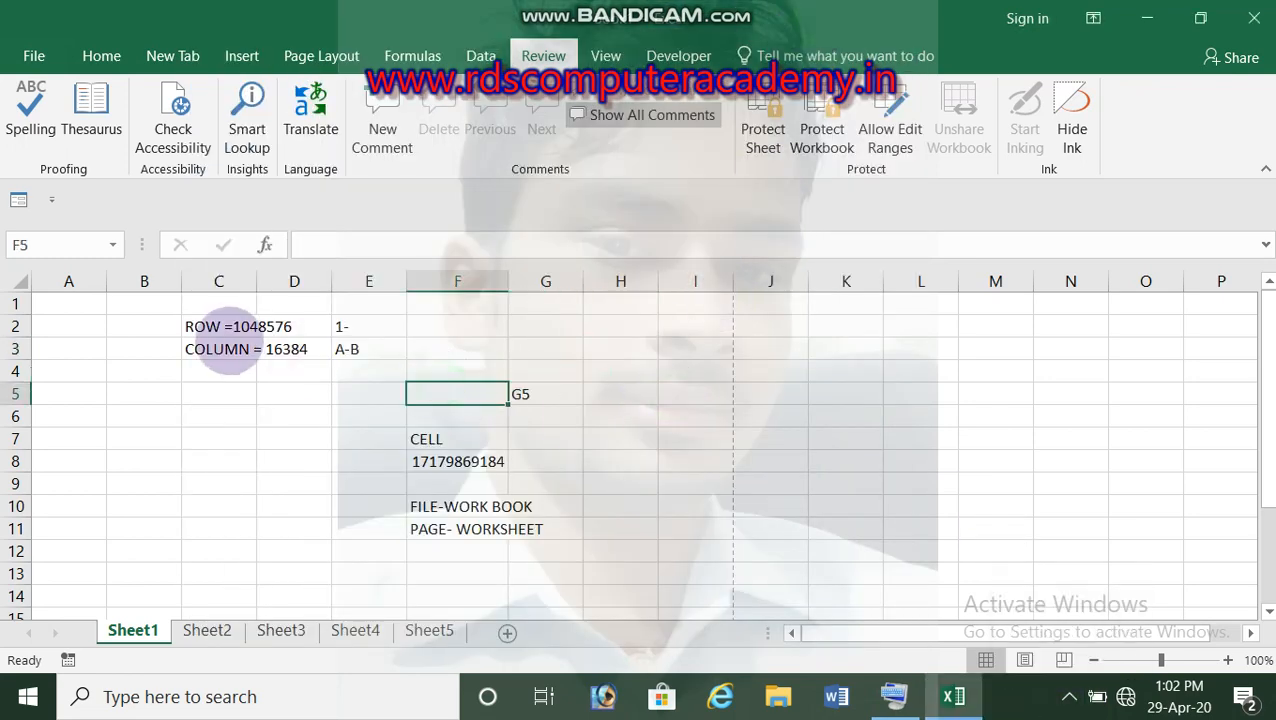
pyautogui.moveTo(125, 305); pyautogui.dragTo(375, 416)
pyautogui.moveTo(533, 530); pyautogui.dragTo(550, 555)
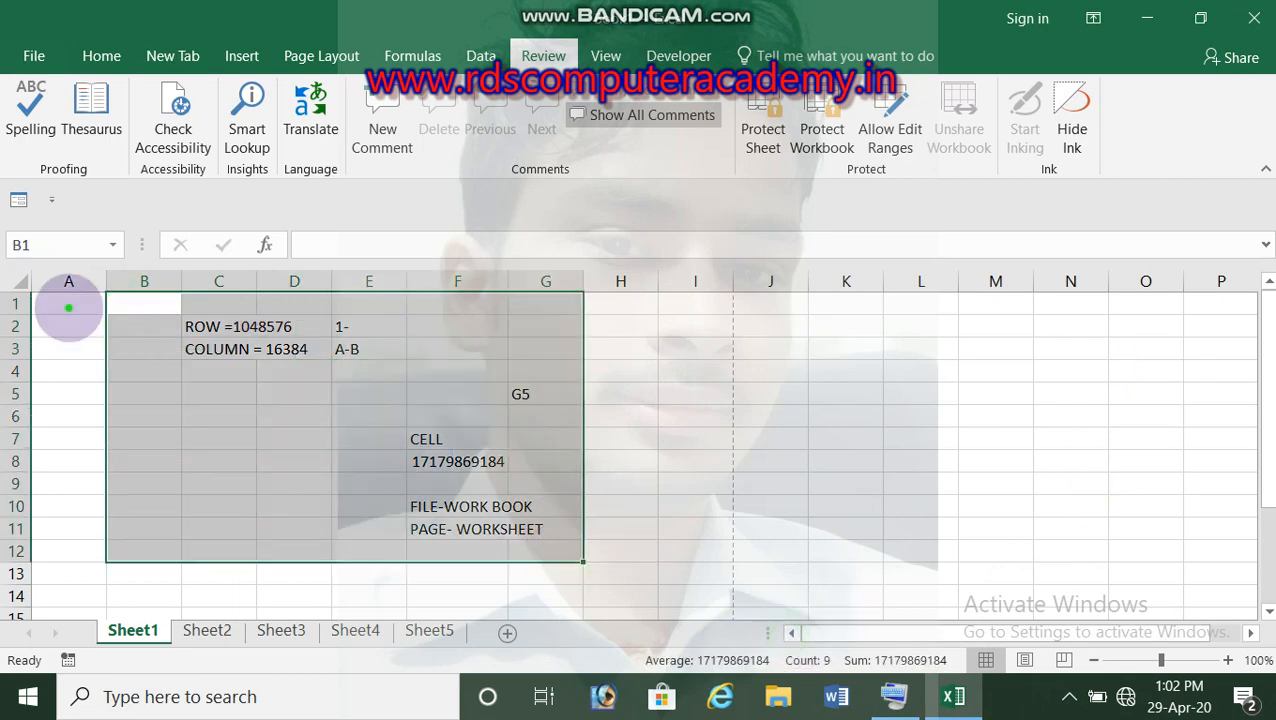
pyautogui.click(69, 305)
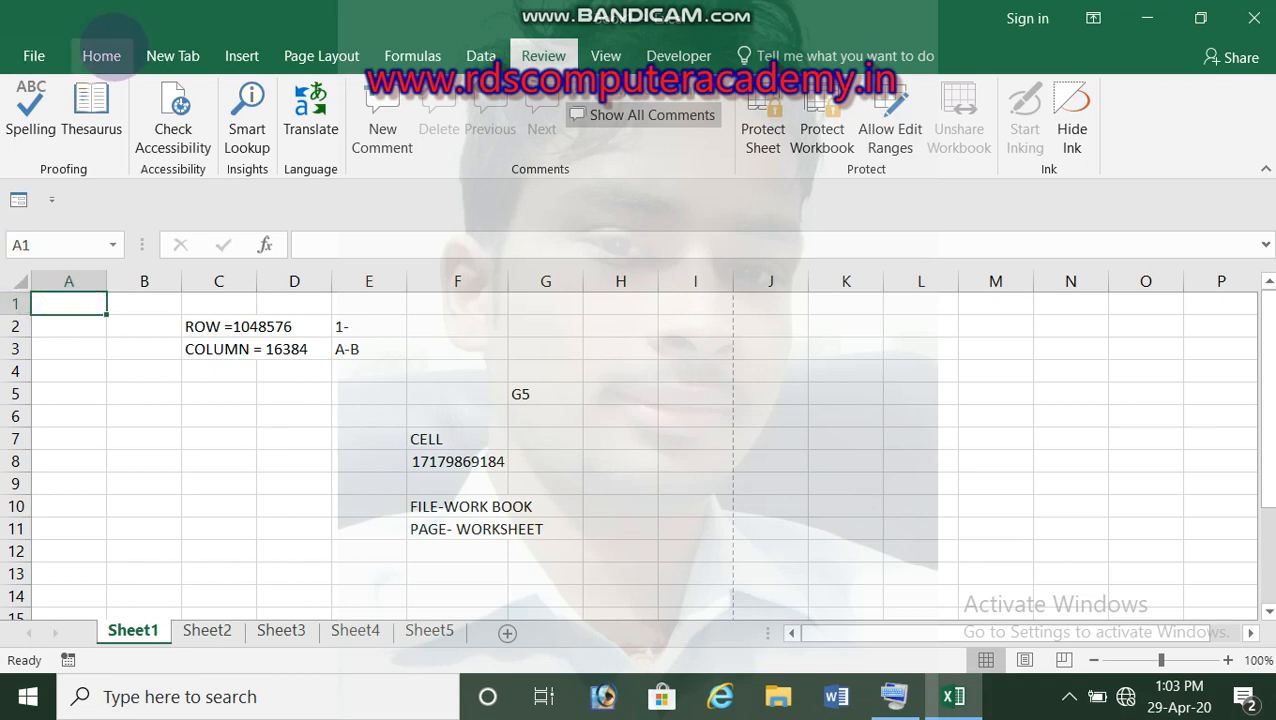
# Display the Home commands, examine the workbook's Info page and file options, and return to the worksheet with cell B2 selected
pyautogui.click(103, 55)
pyautogui.click(36, 56)
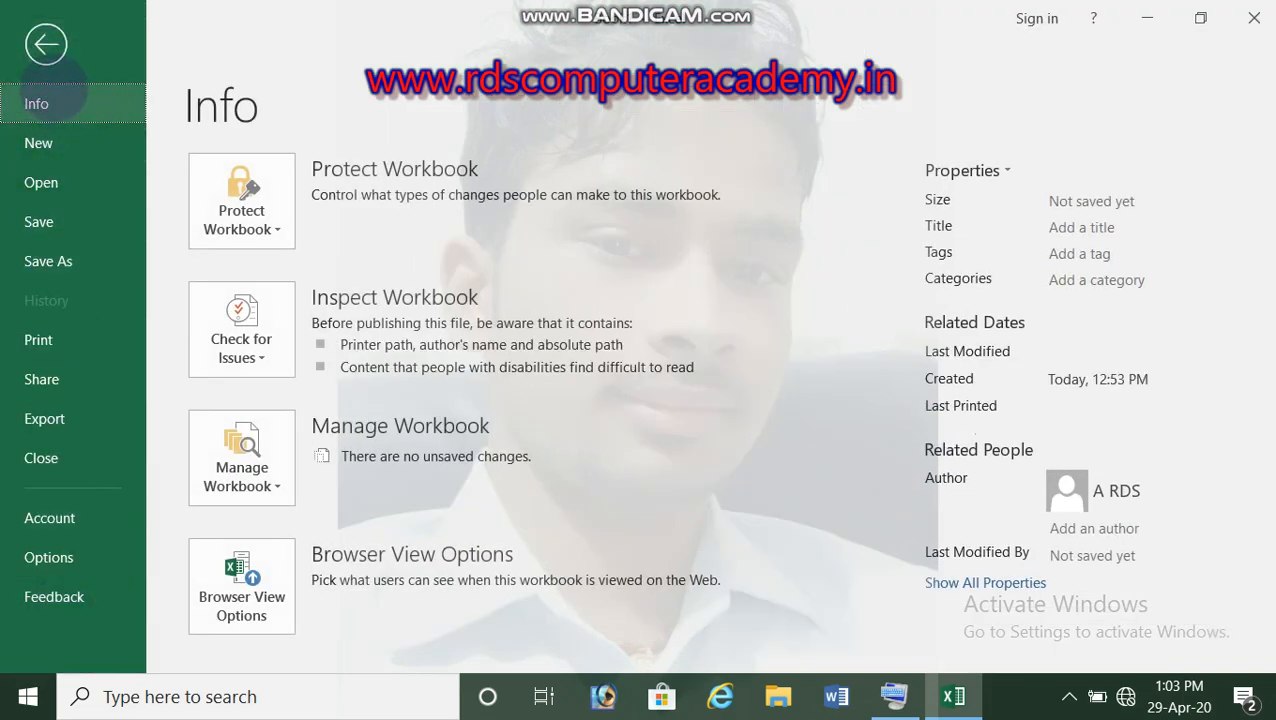
pyautogui.click(46, 44)
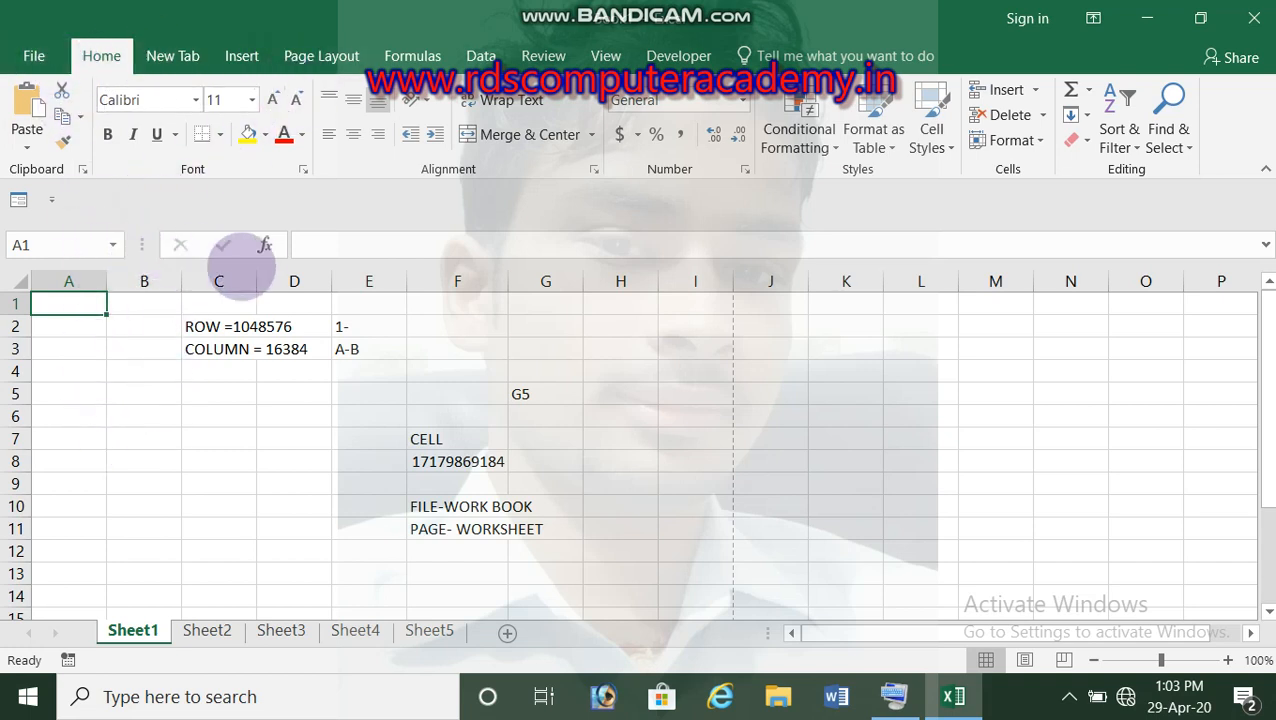
pyautogui.click(130, 328)
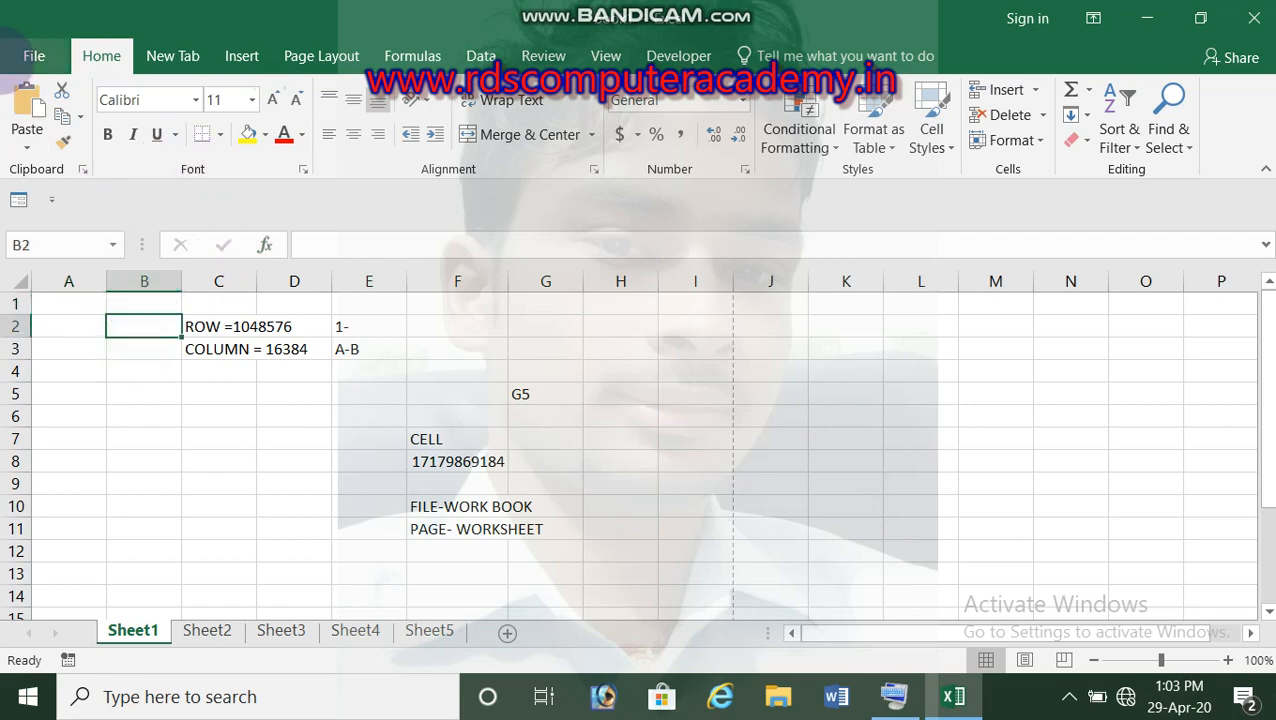
pyautogui.click(34, 56)
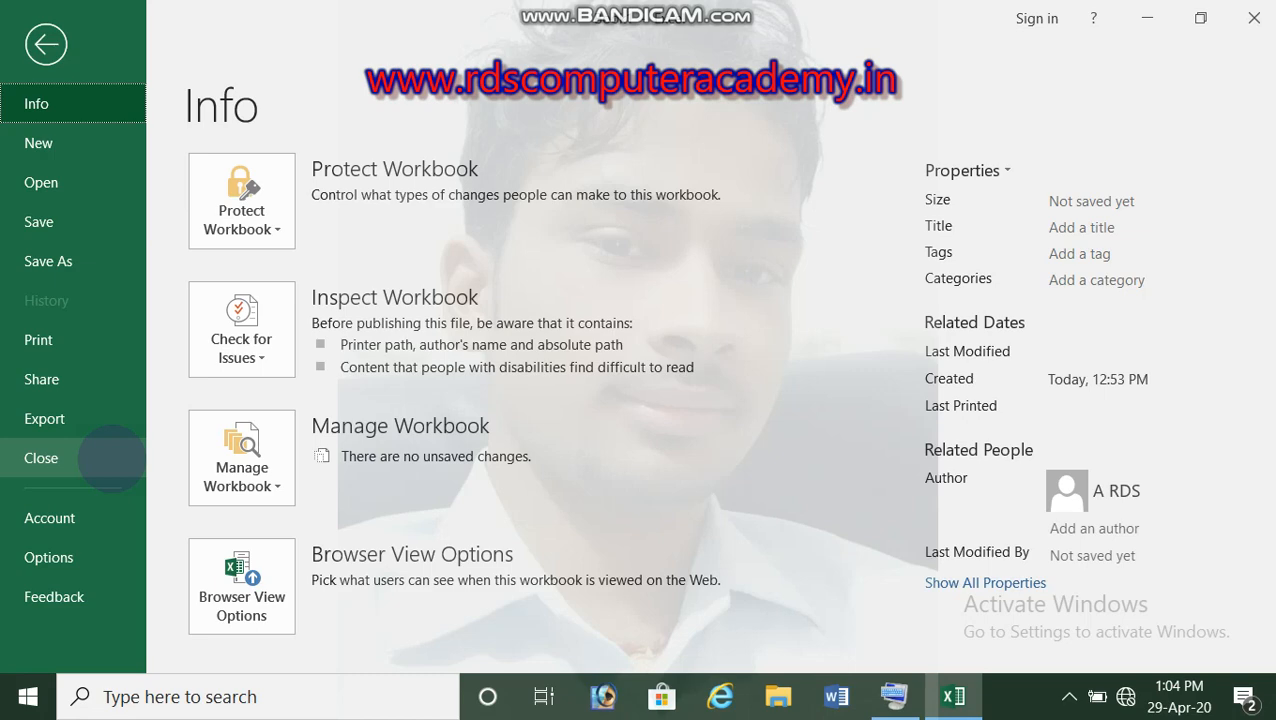
pyautogui.click(46, 44)
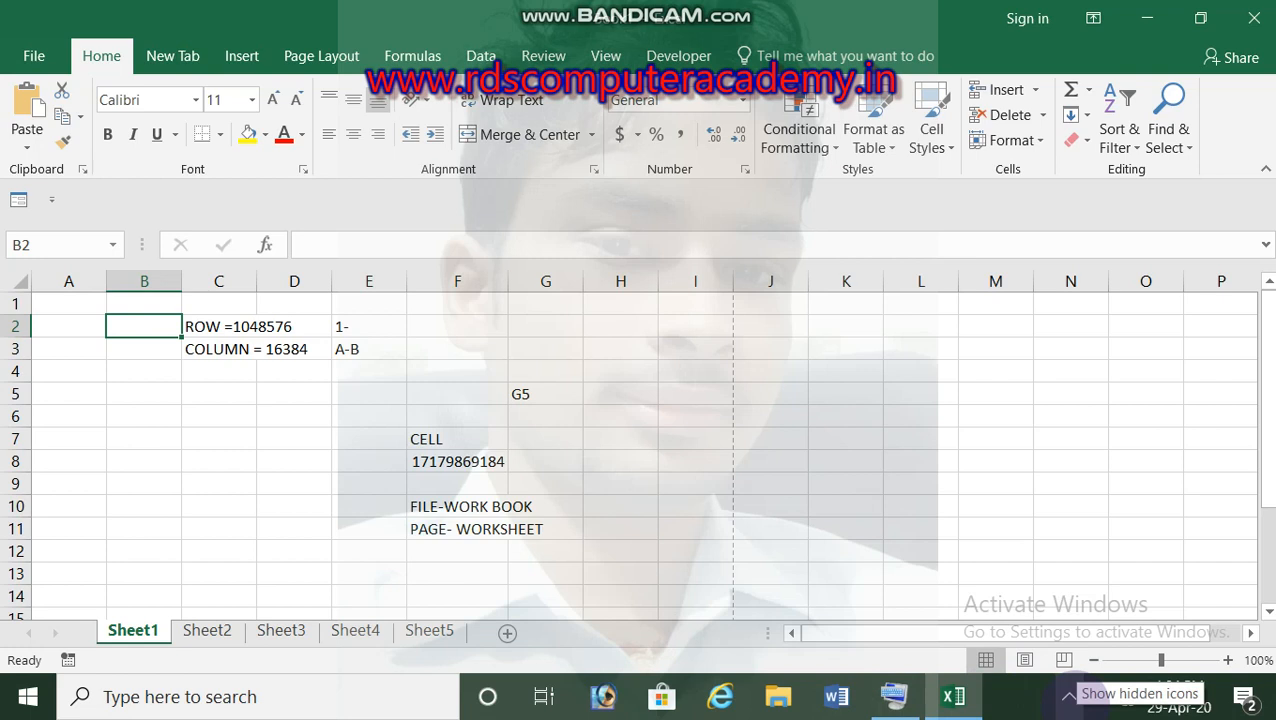
# Switch to the Bandicam recorder's fullscreen recording window
pyautogui.click(1069, 695)
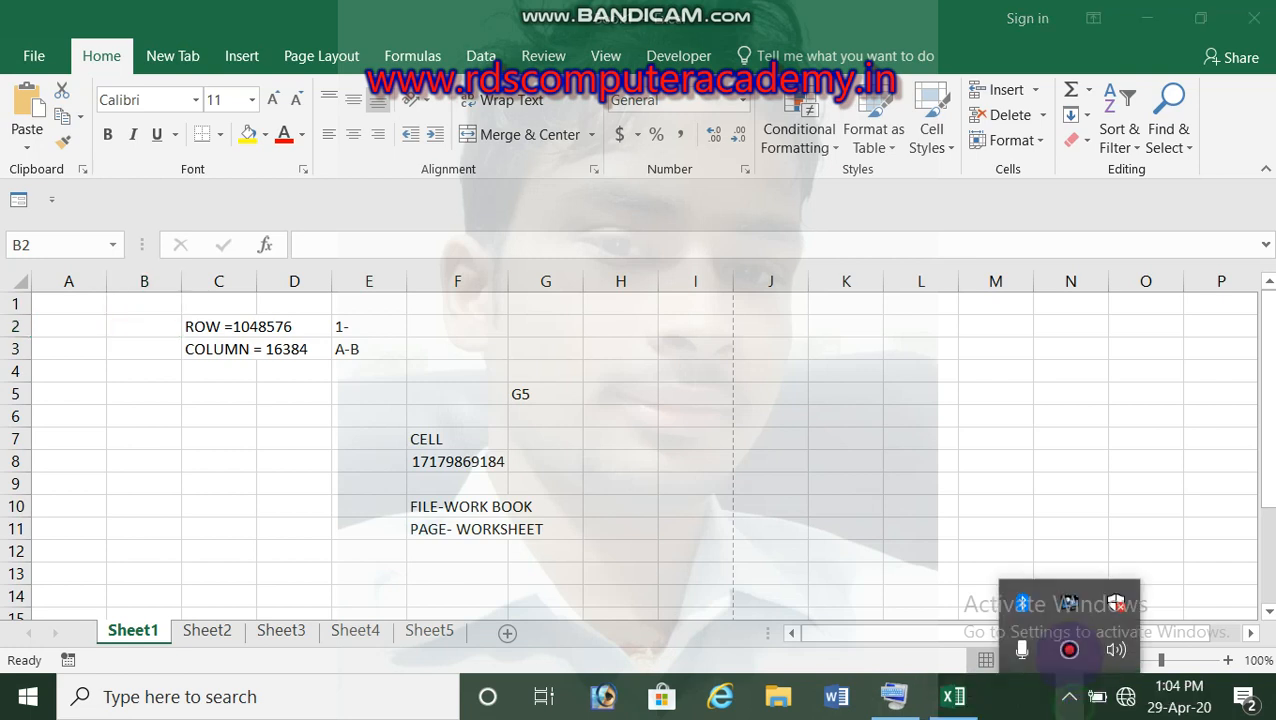
pyautogui.click(1069, 650)
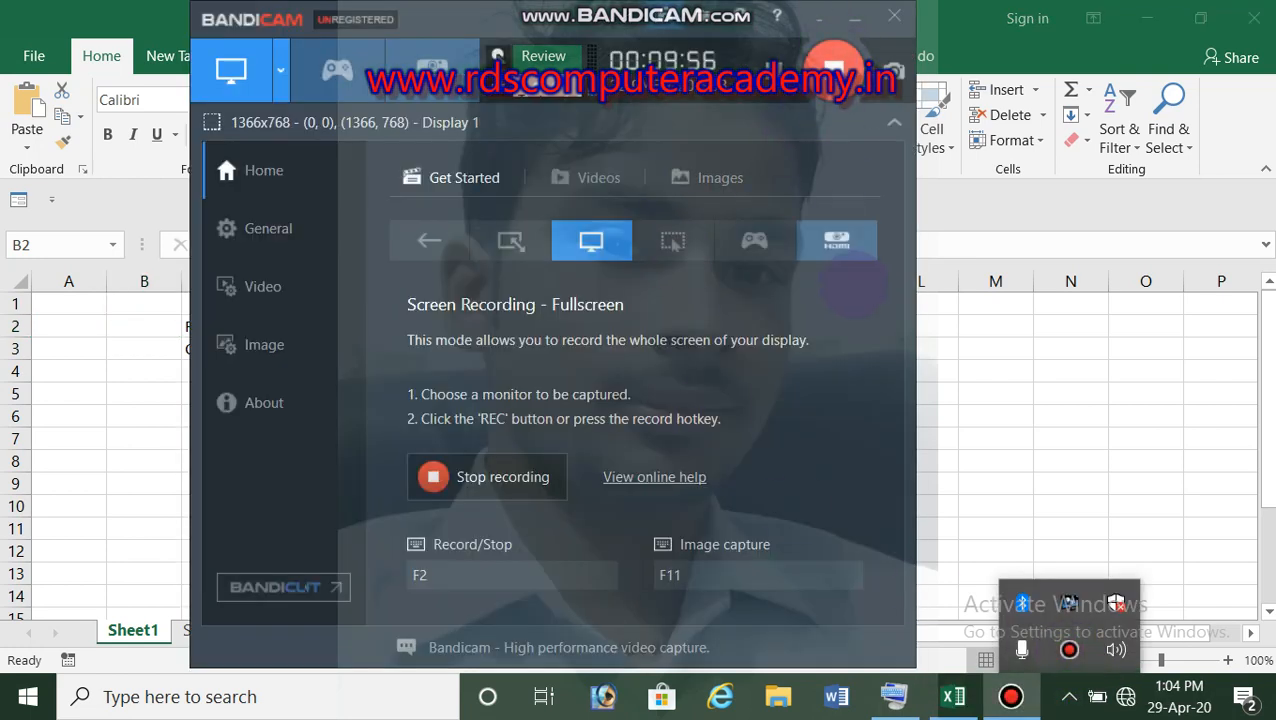